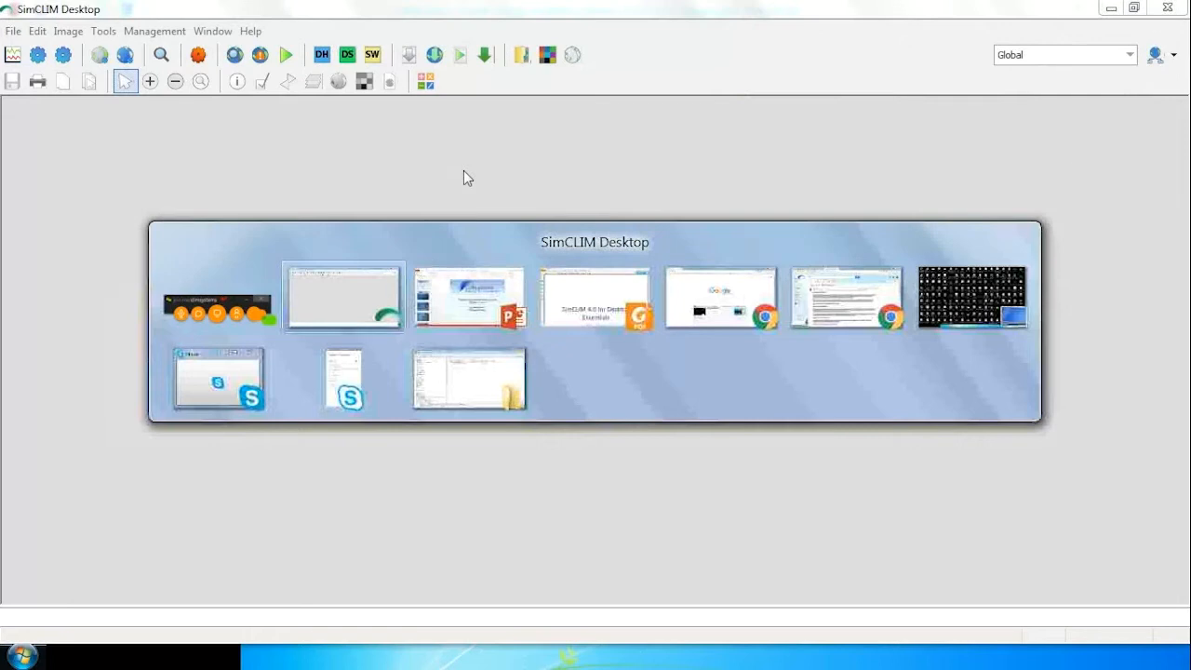
Switch to Foxit Reader and bring up the CORDEX data availability in SimCLIM_v2 PDF.
key(alt+Tab)
key(alt+Tab)
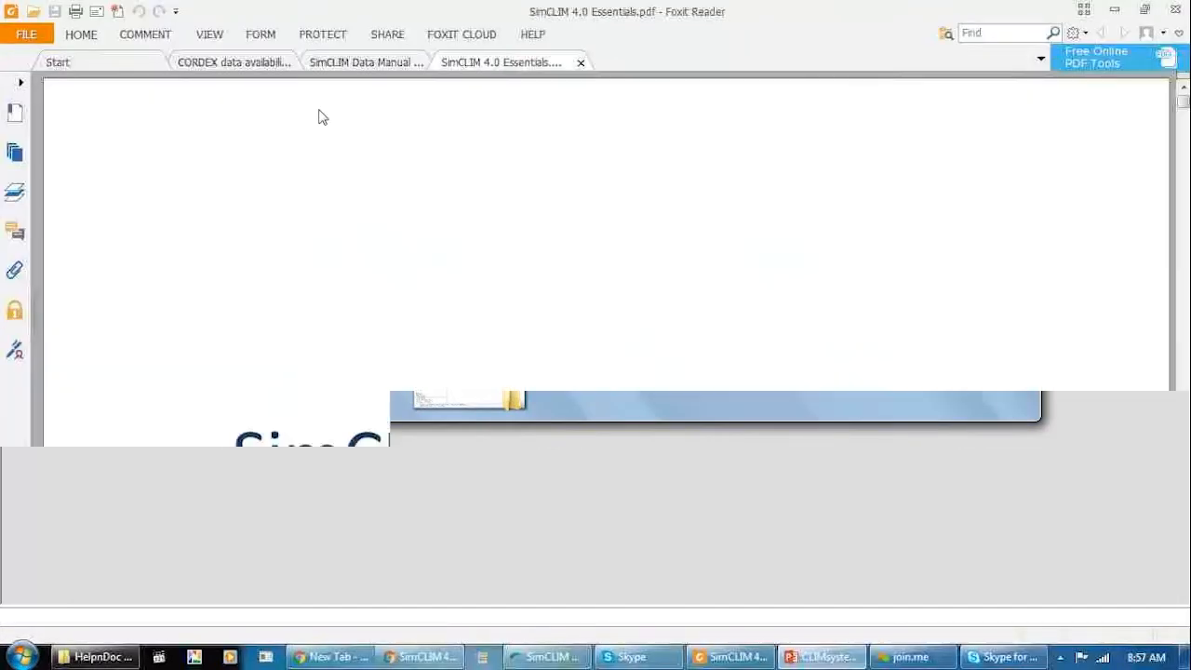
click(249, 67)
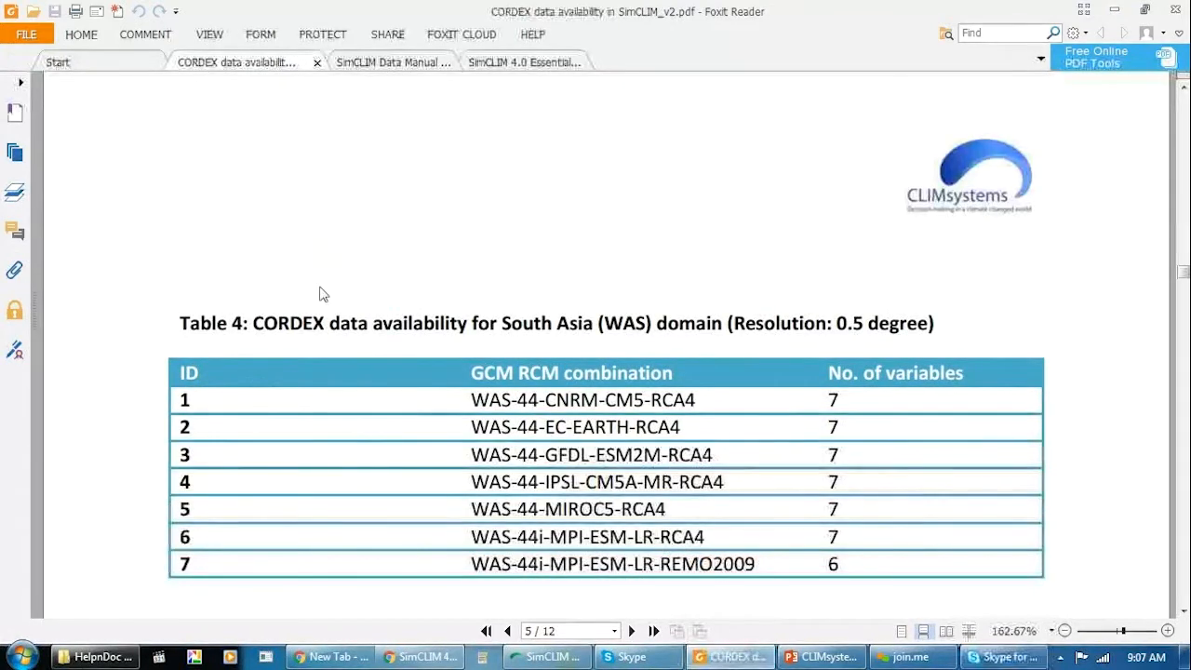
Return to the start of the CORDEX document and review its introduction and the Figure 1 map of domains and topography.
click(1185, 103)
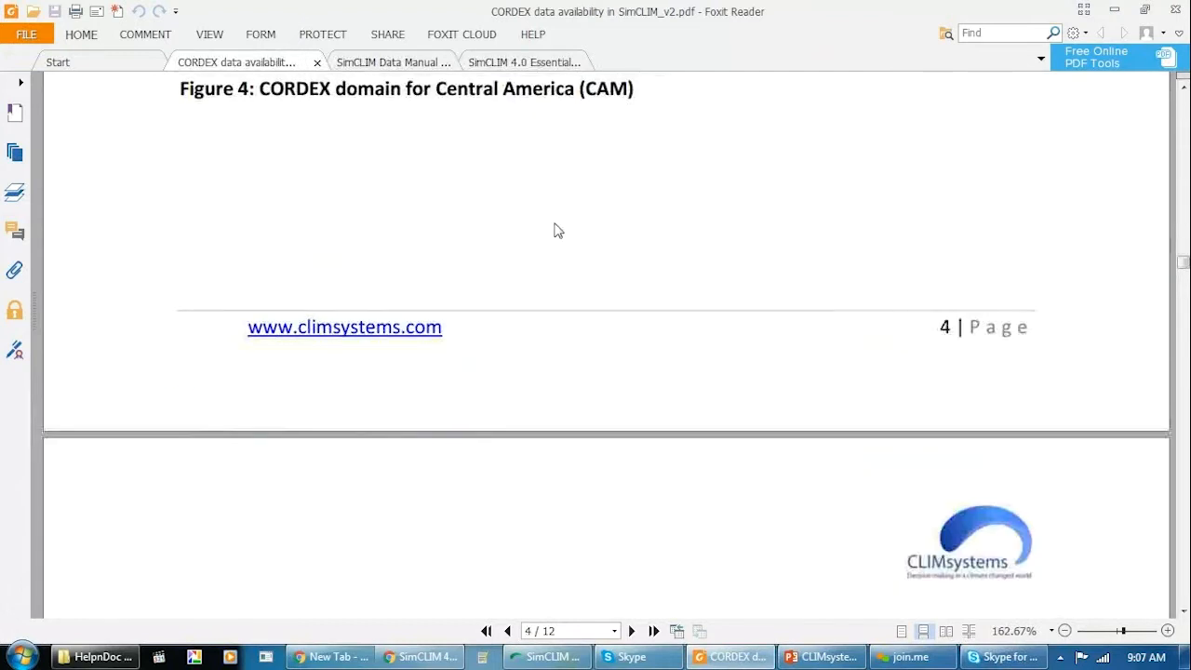
scroll(545, 270, up, 5)
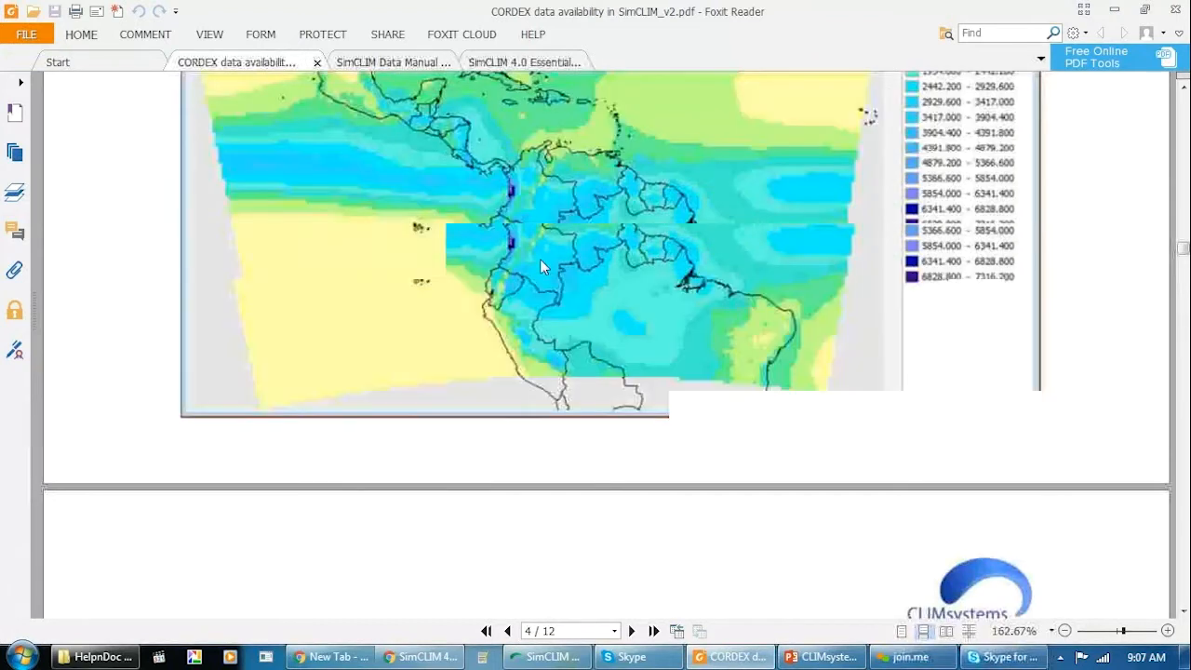
scroll(545, 269, up, 8)
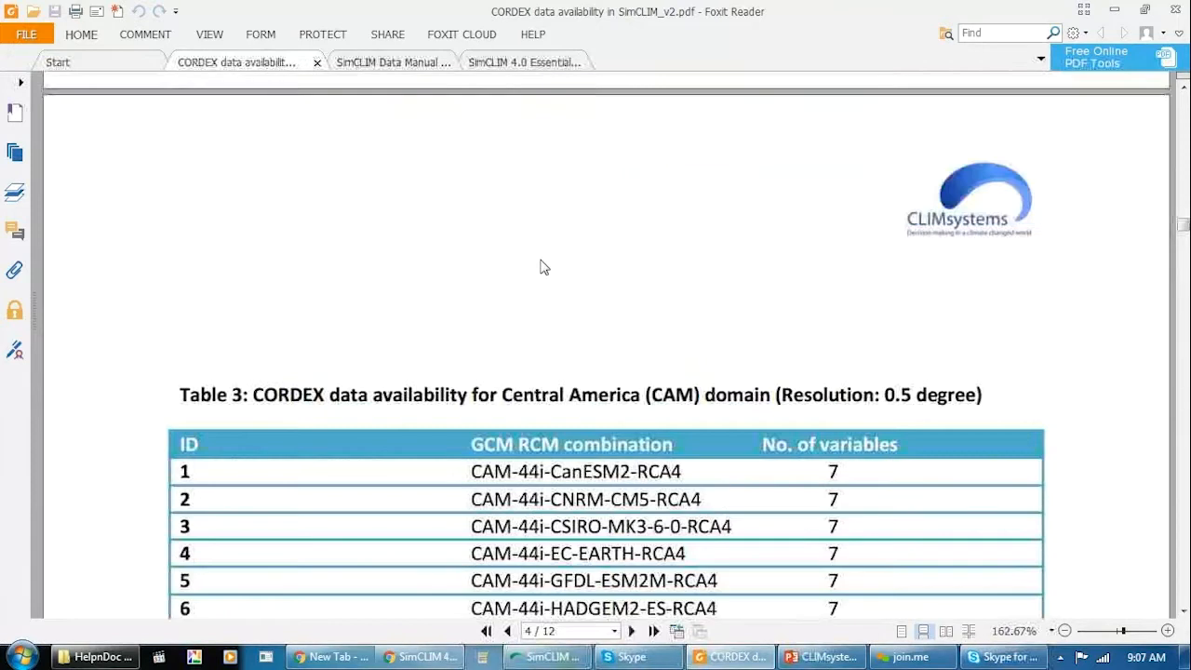
scroll(545, 268, up, 10)
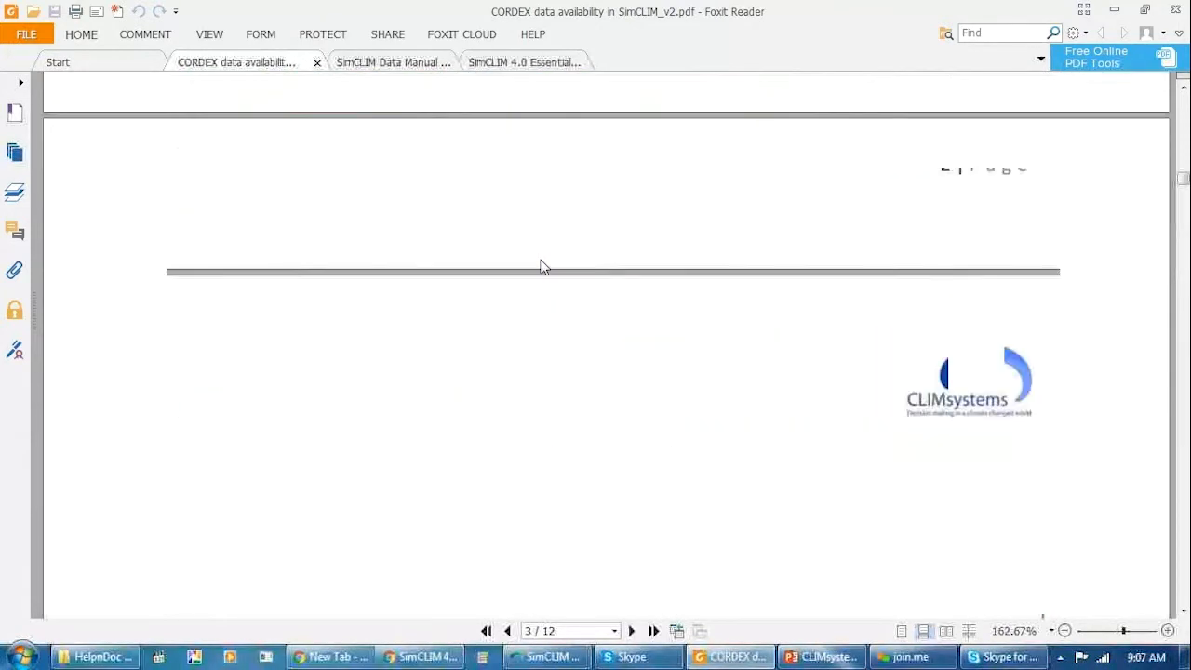
scroll(544, 268, up, 10)
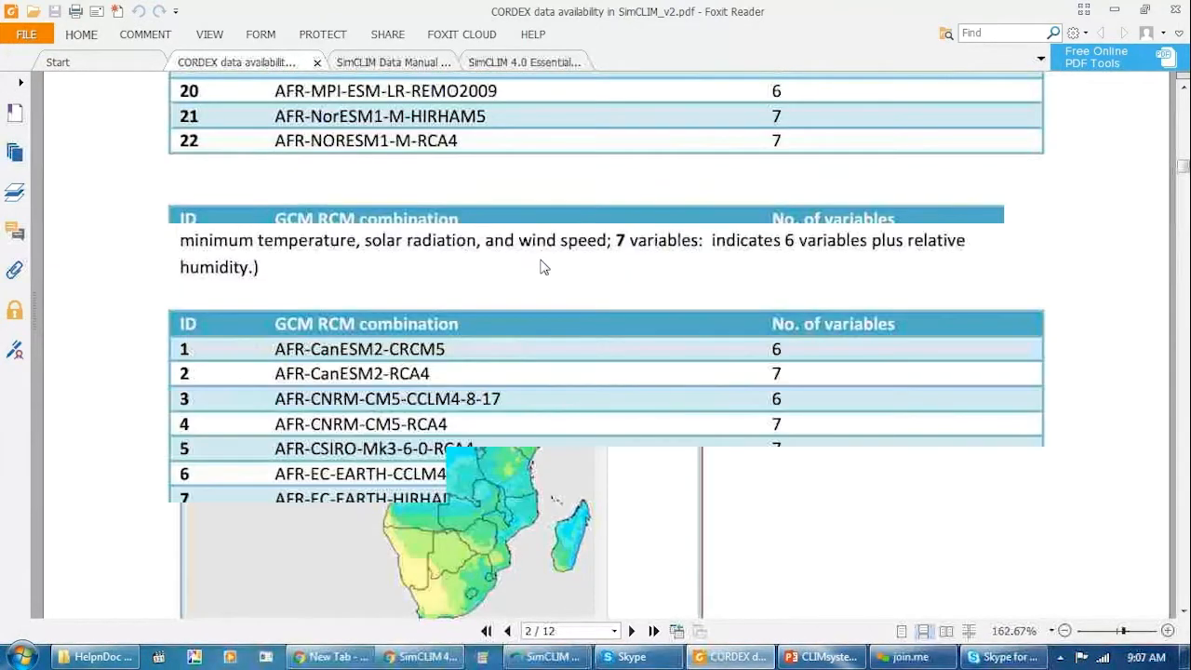
scroll(544, 268, up, 10)
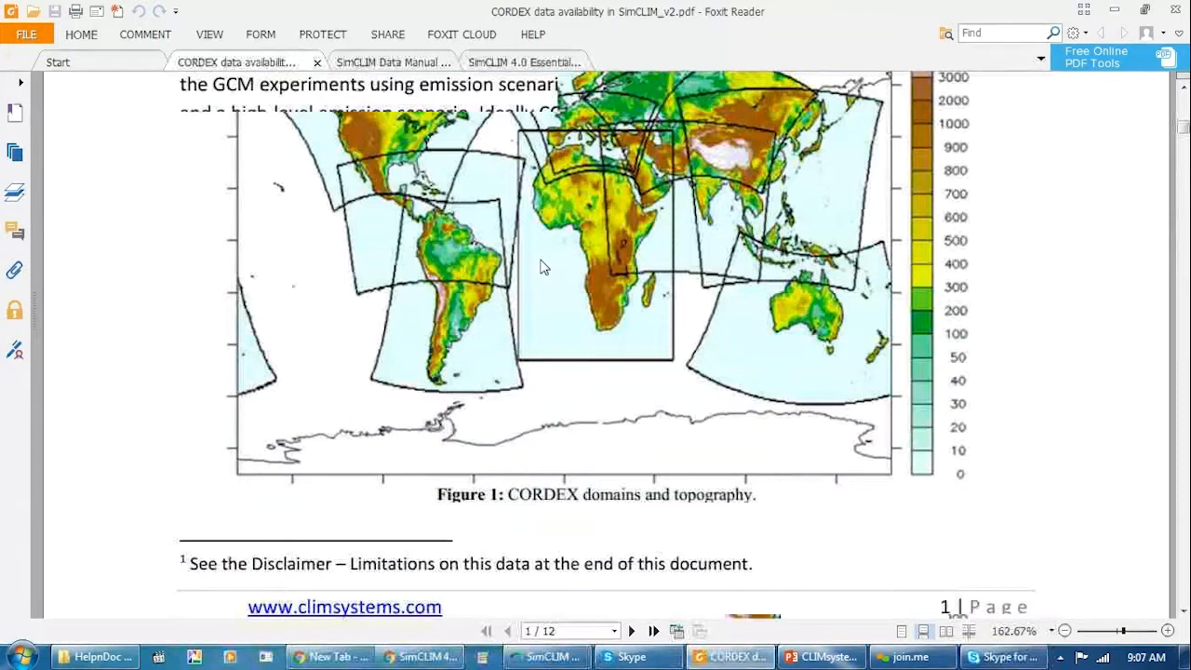
scroll(495, 316, up, 5)
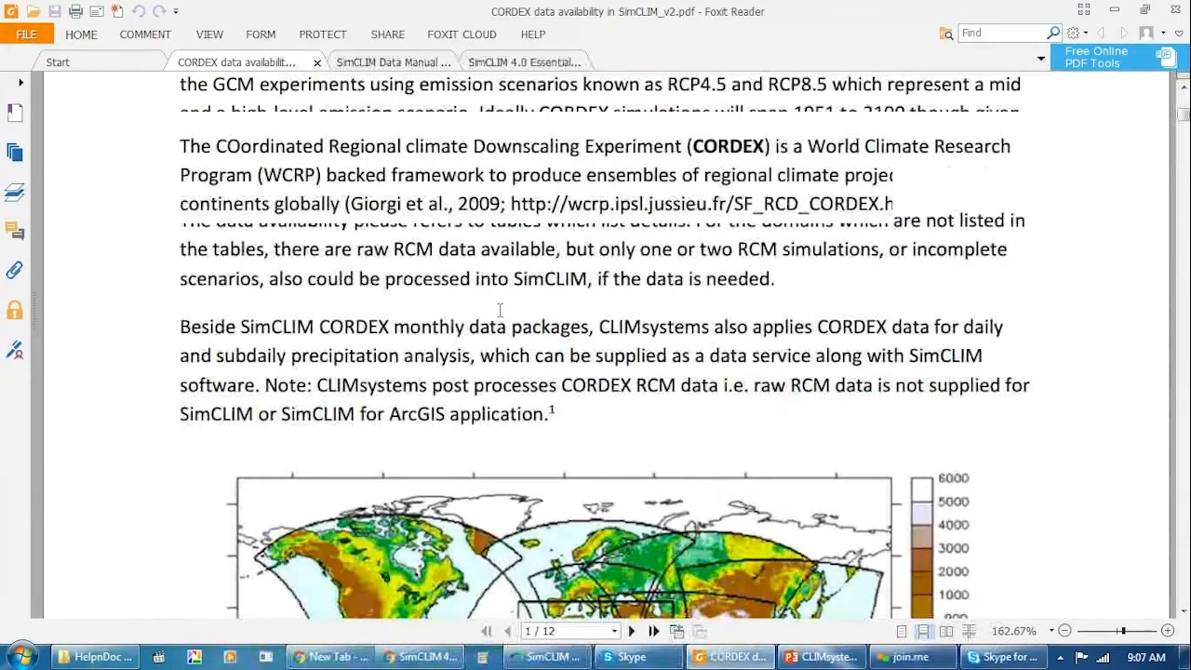
scroll(500, 311, up, 2)
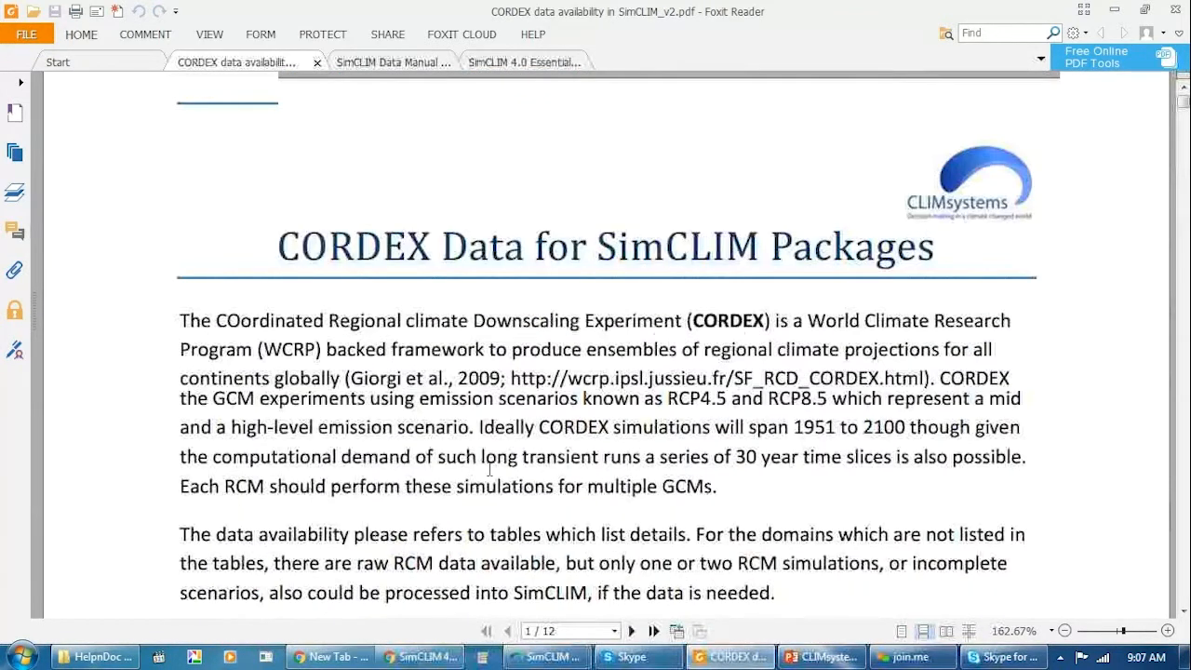
scroll(493, 477, down, 6)
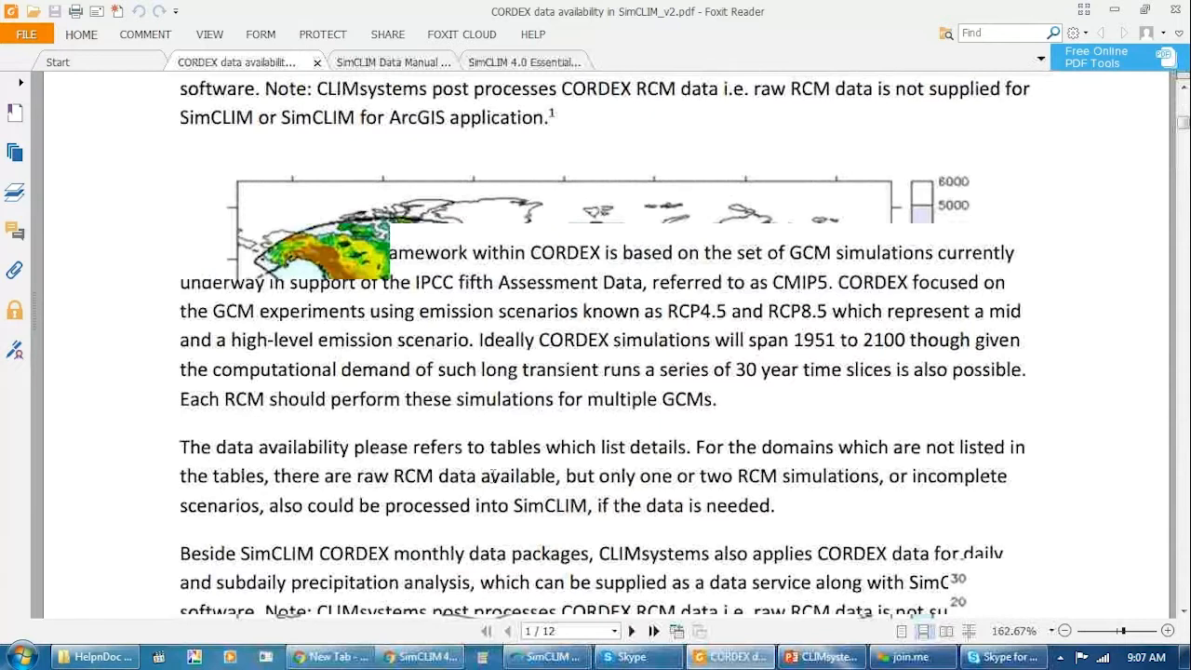
scroll(493, 476, down, 1)
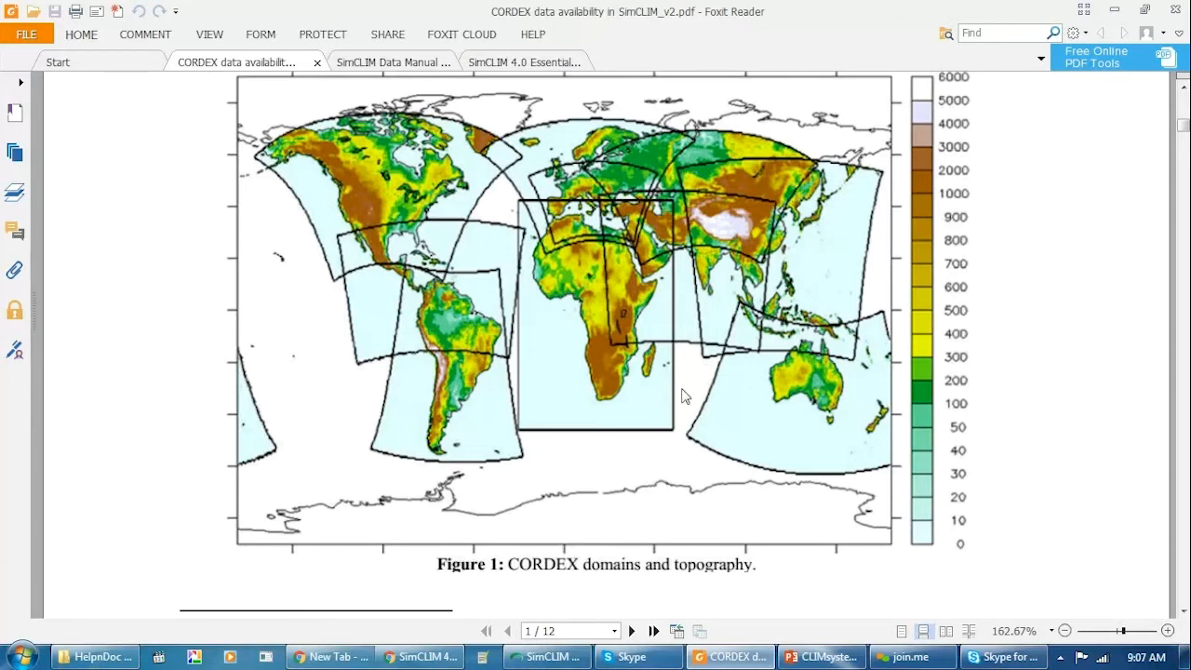
Examine Table 1 for the Africa (AFR) domain, including the variable notes and the full list of GCM RCM combinations.
scroll(684, 395, down, 5)
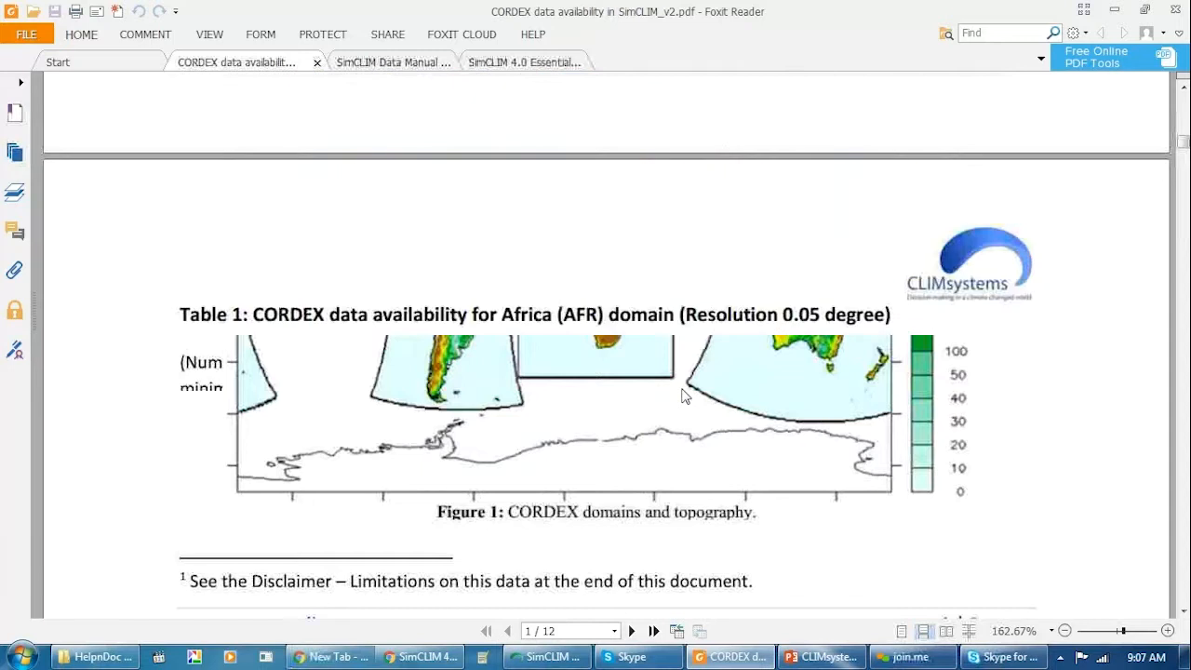
scroll(684, 395, down, 5)
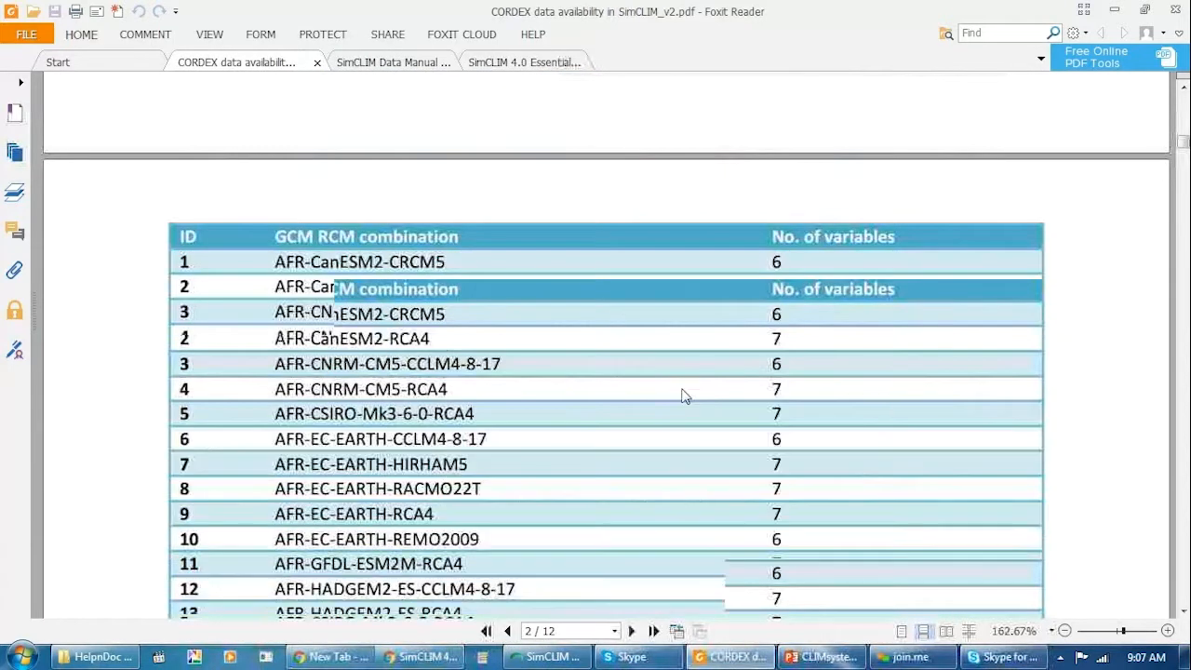
scroll(684, 396, up, 3)
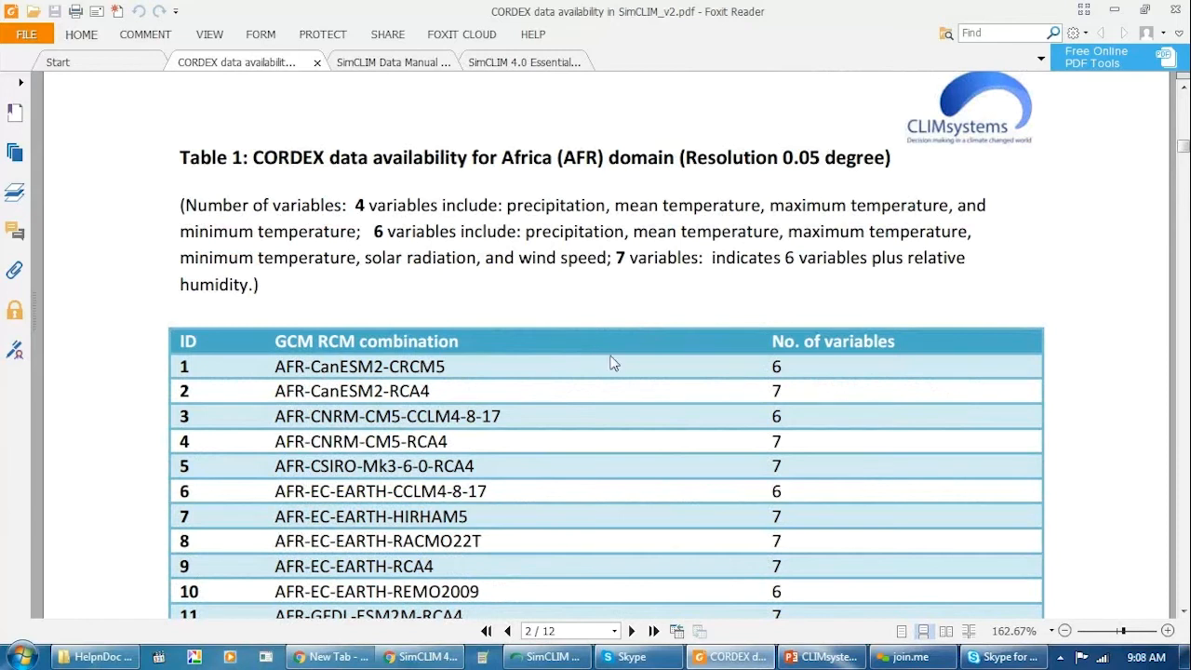
scroll(631, 338, down, 1)
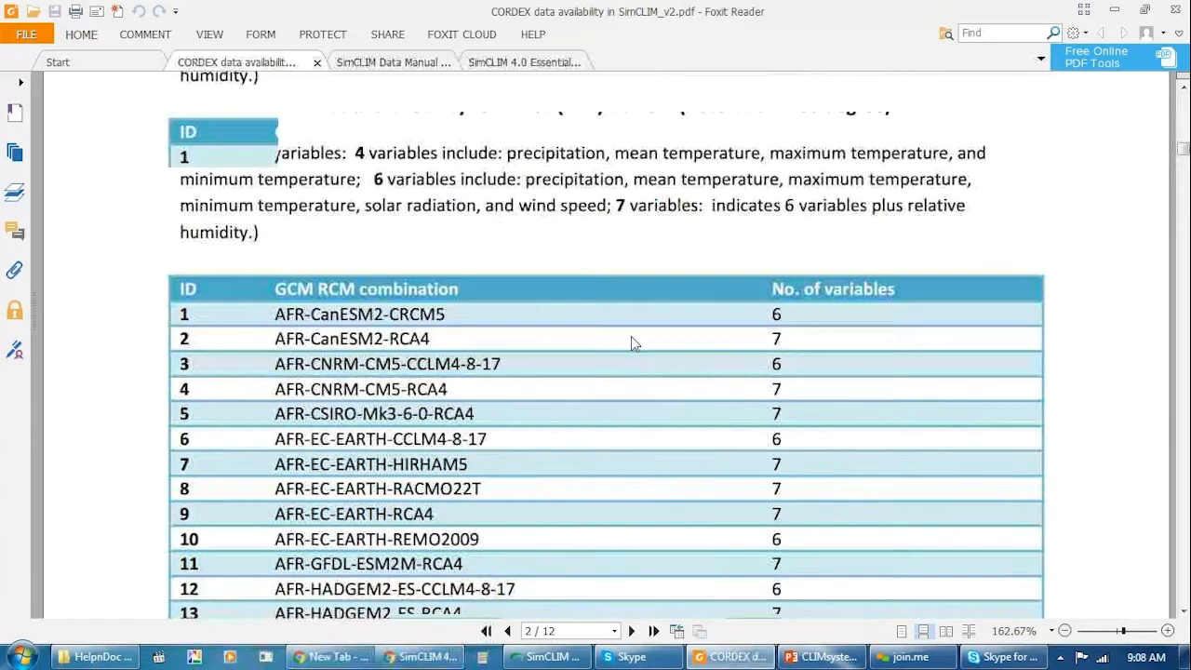
scroll(631, 342, down, 4)
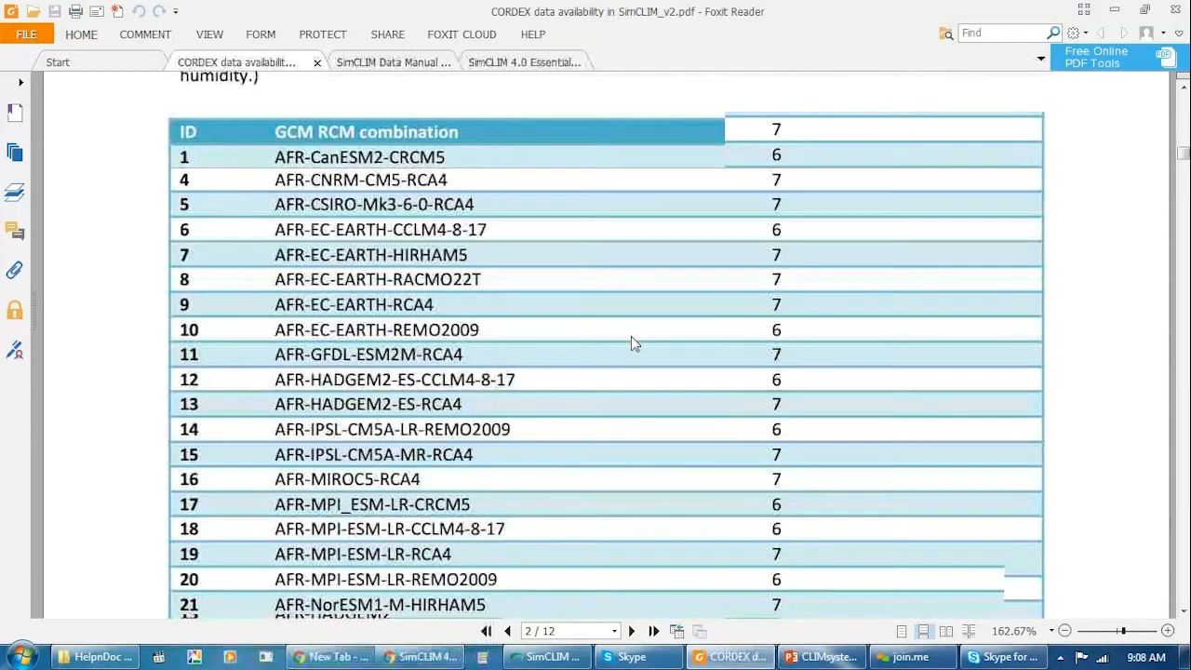
scroll(631, 342, down, 3)
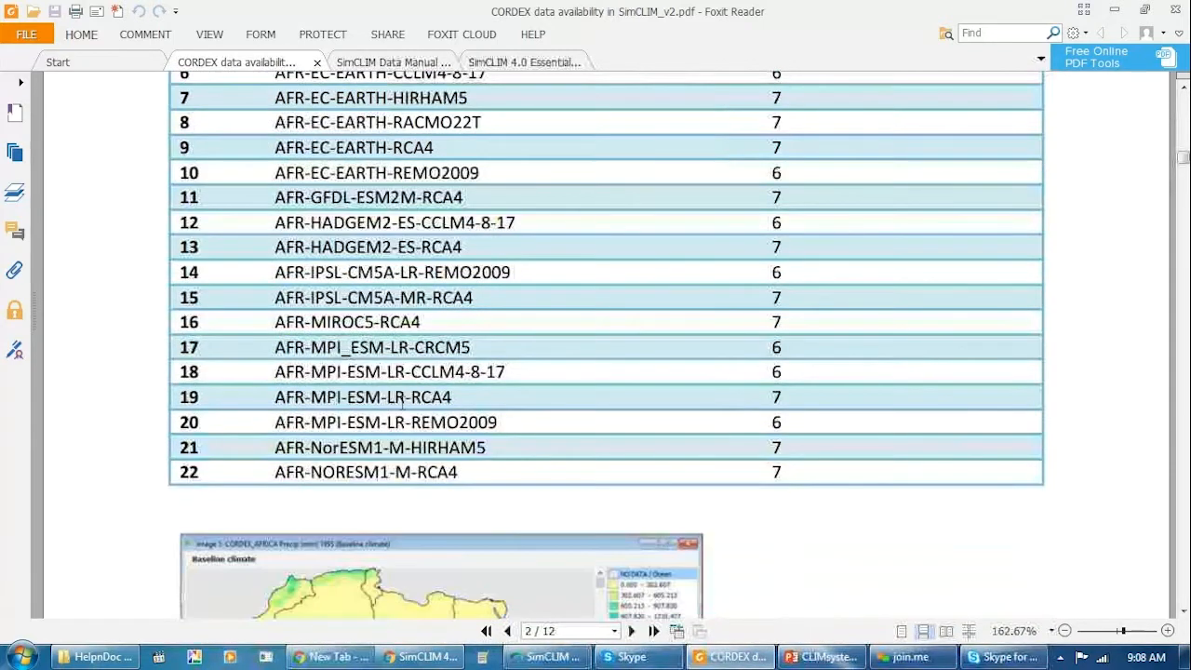
scroll(396, 398, up, 3)
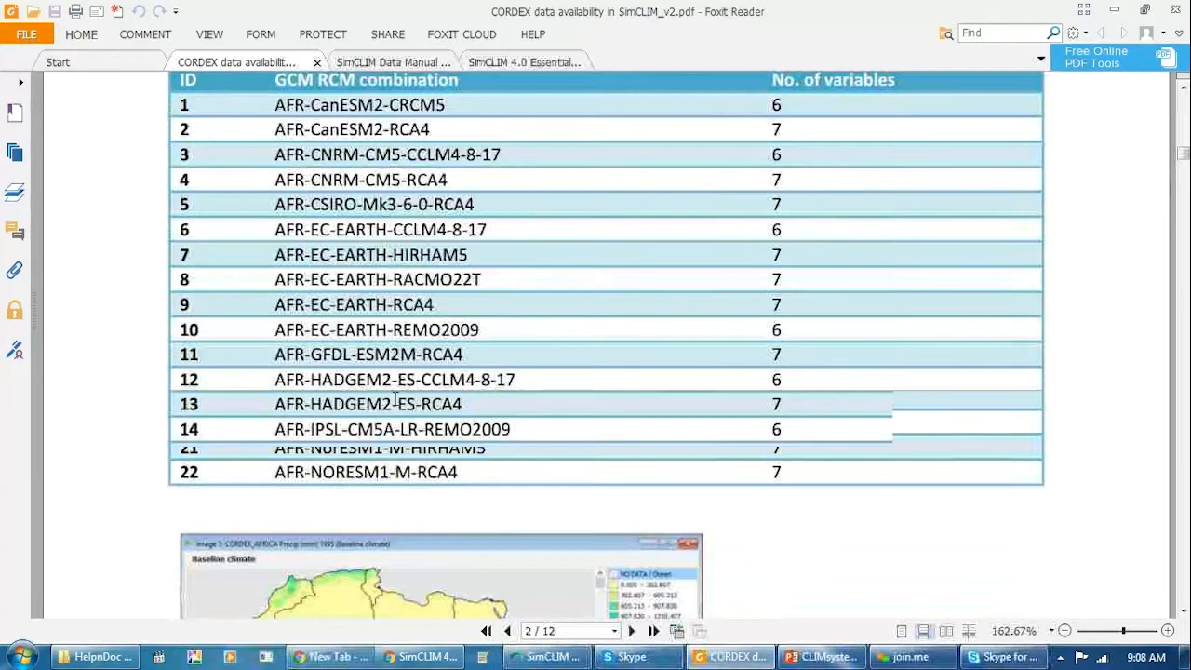
scroll(397, 399, up, 3)
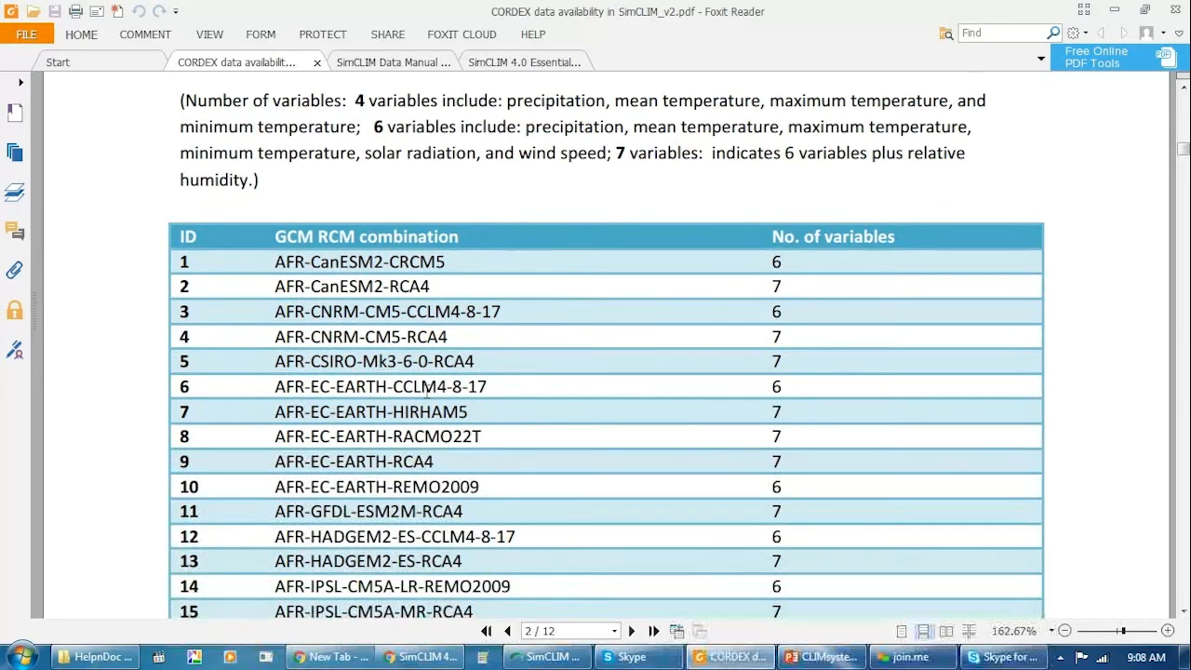
scroll(391, 444, down, 3)
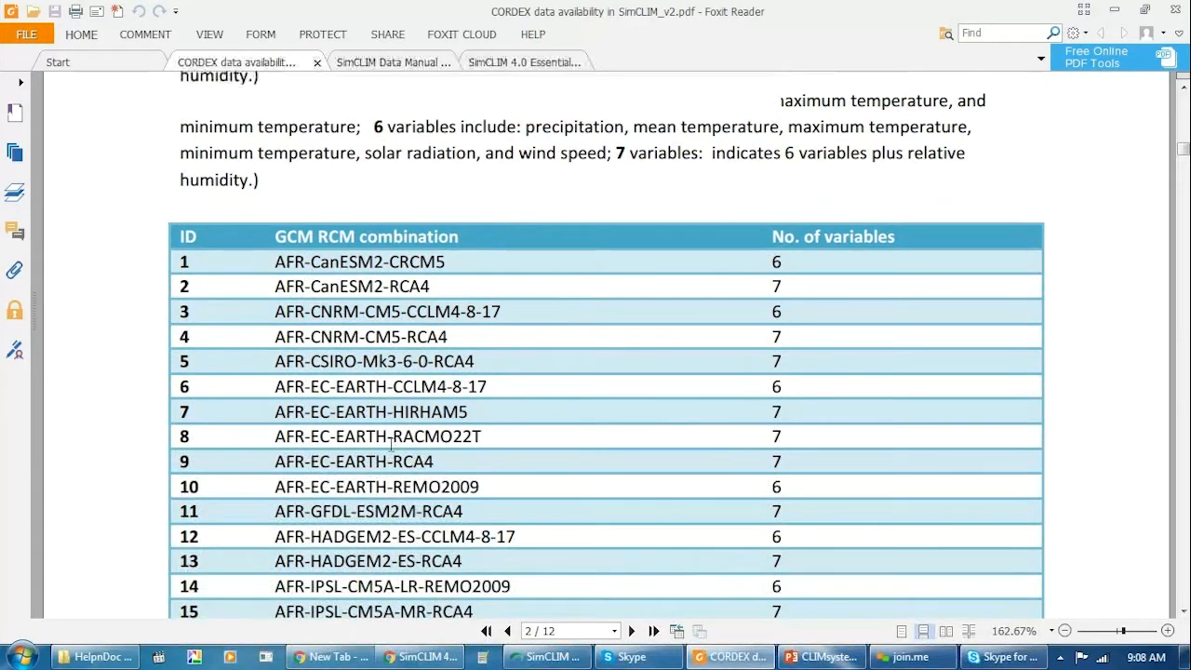
scroll(392, 445, down, 6)
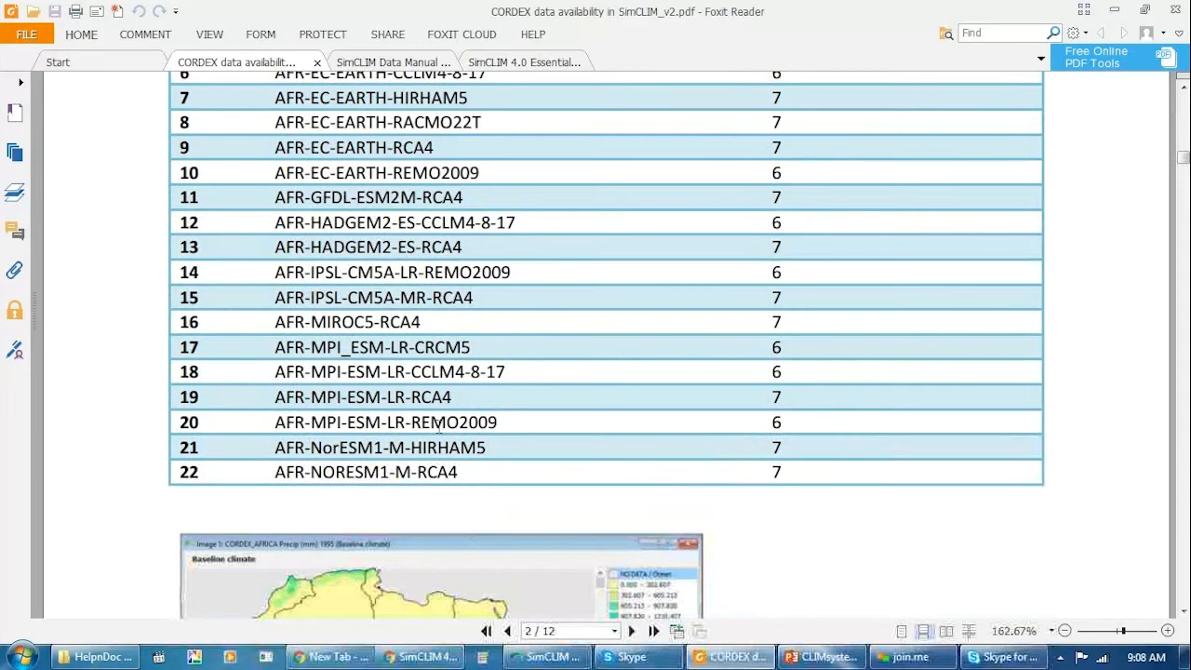
scroll(377, 426, down, 3)
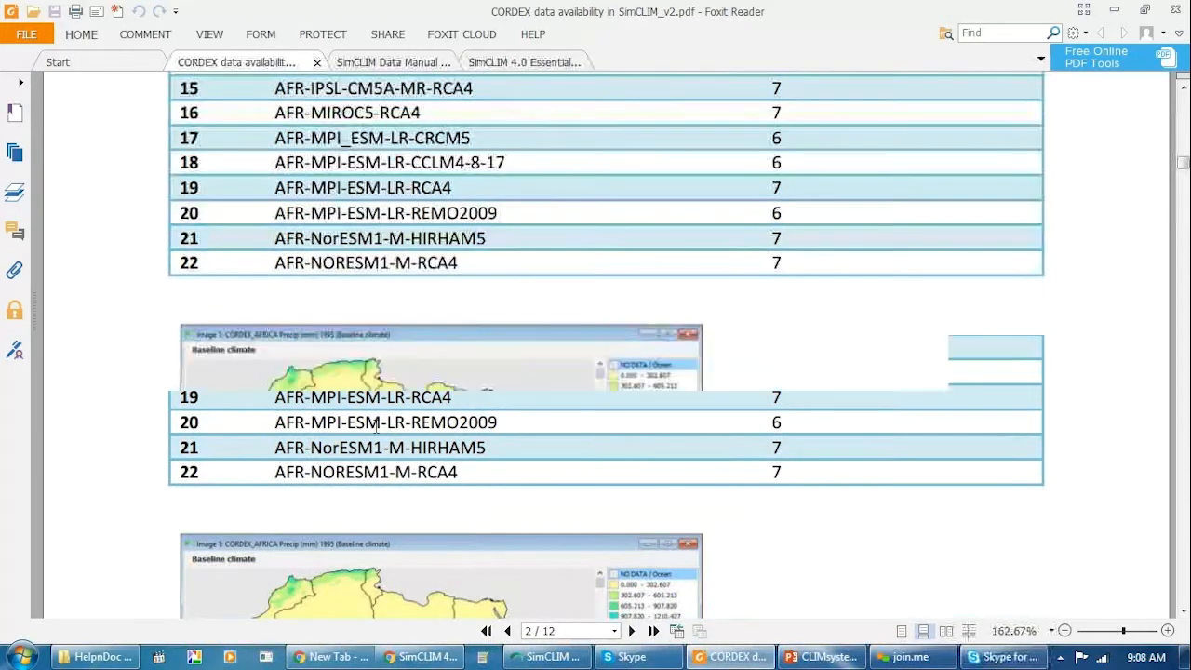
View the Figure 2 baseline precipitation map of the CORDEX Africa domain below the table.
scroll(377, 426, down, 2)
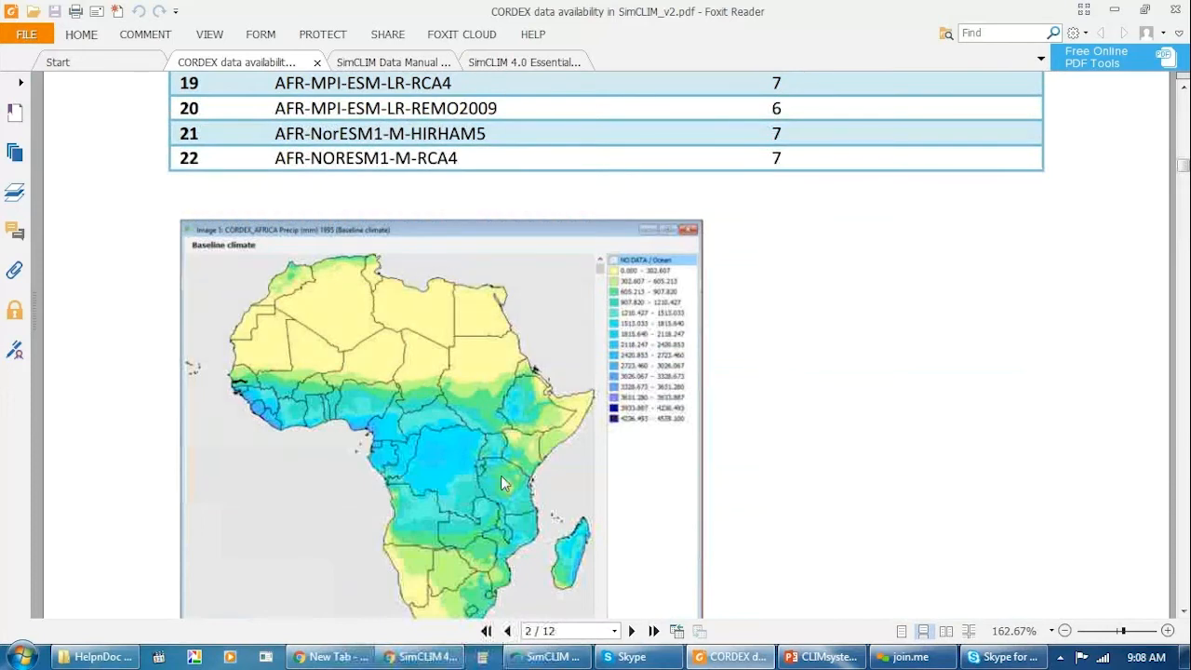
scroll(573, 324, up, 5)
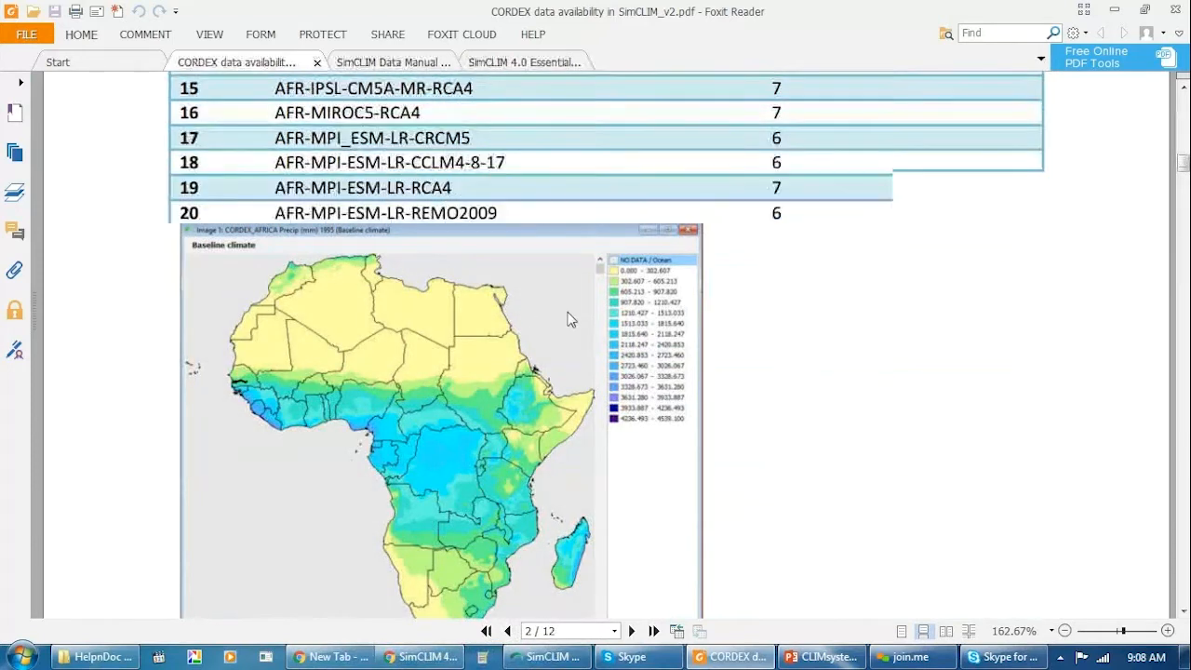
scroll(570, 319, down, 5)
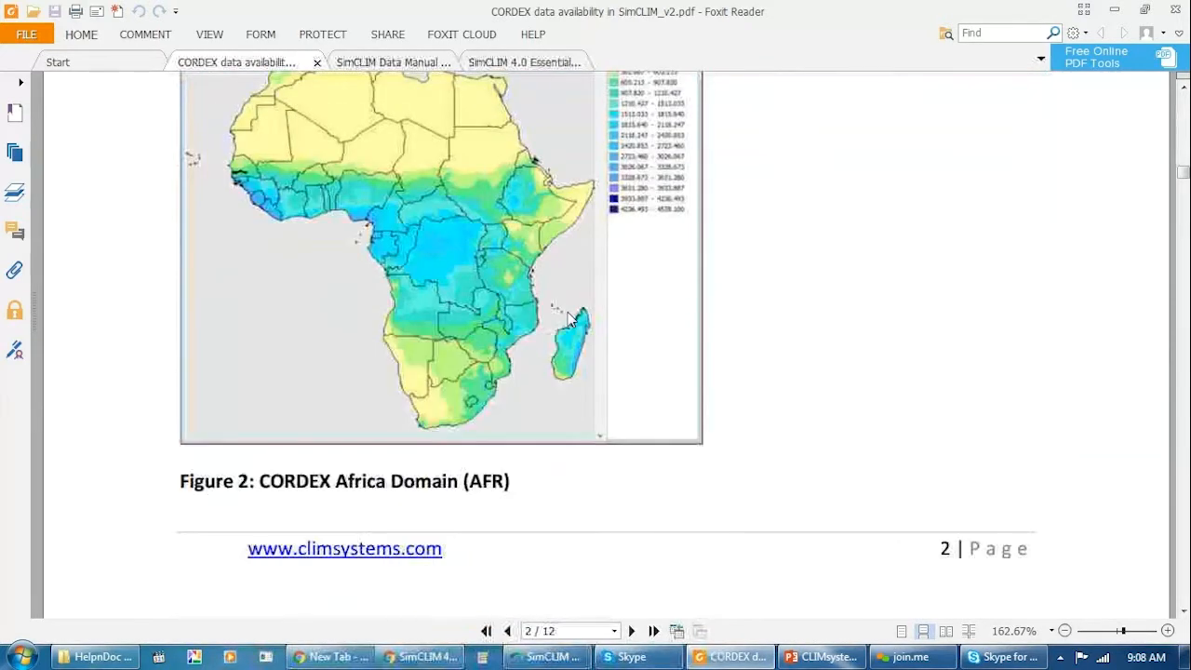
Review Table 2 and the Figure 3 map for the Middle East and North Africa (MNA) domain.
scroll(573, 321, down, 5)
scroll(573, 324, down, 5)
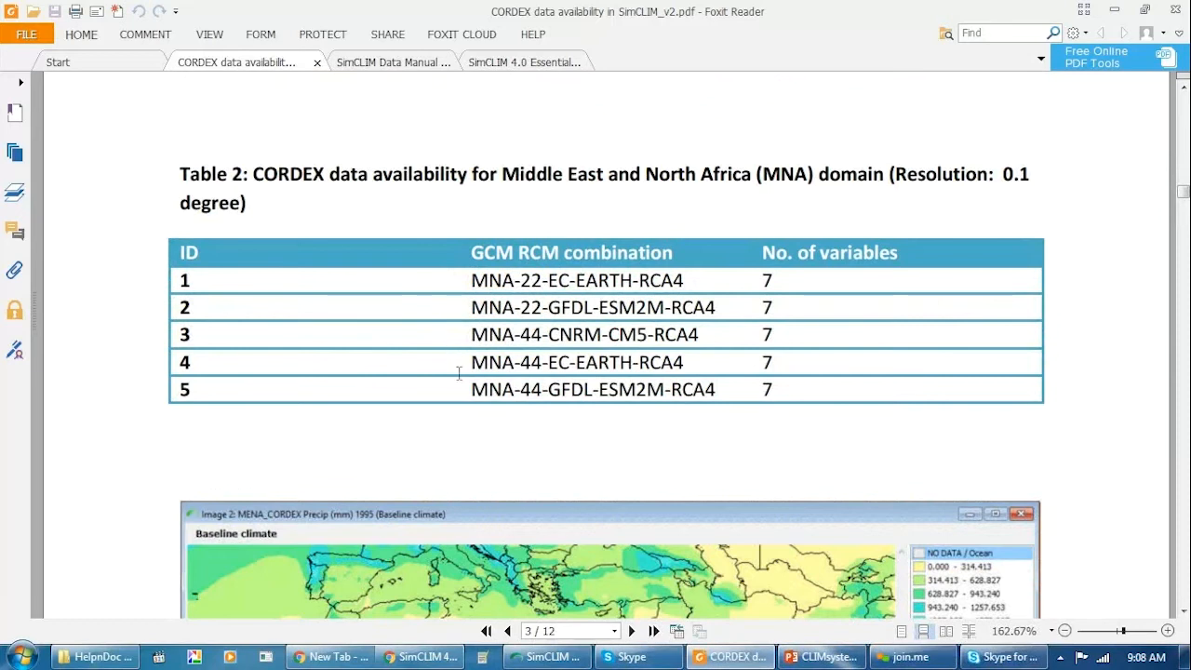
scroll(459, 372, down, 3)
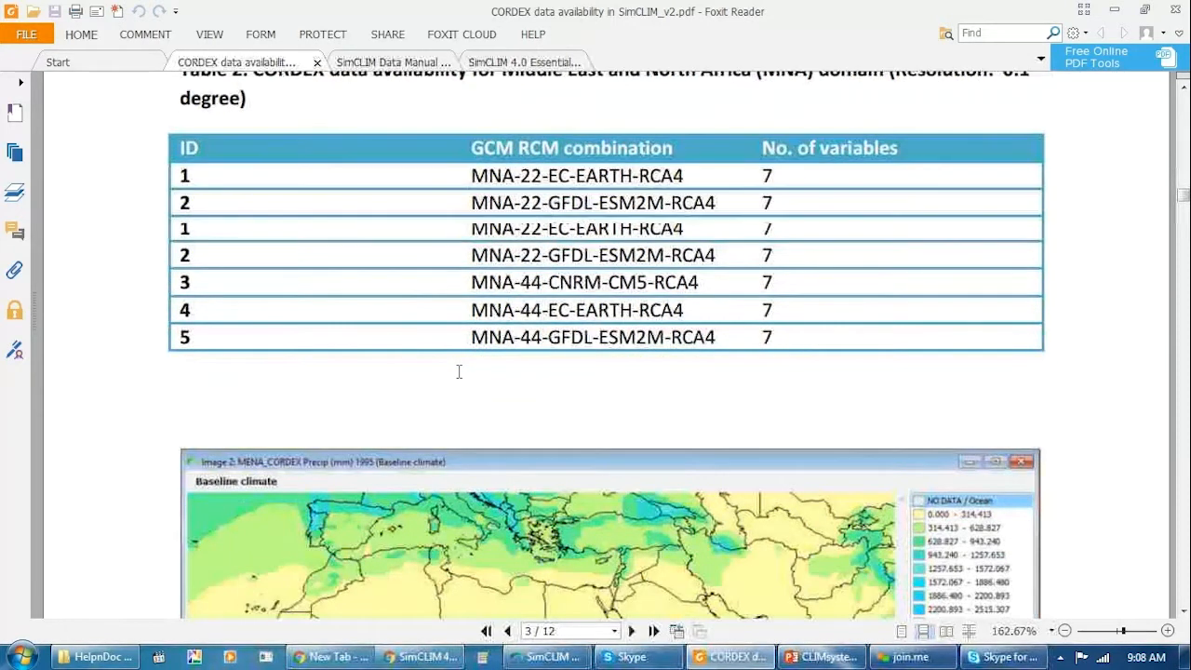
scroll(459, 371, down, 5)
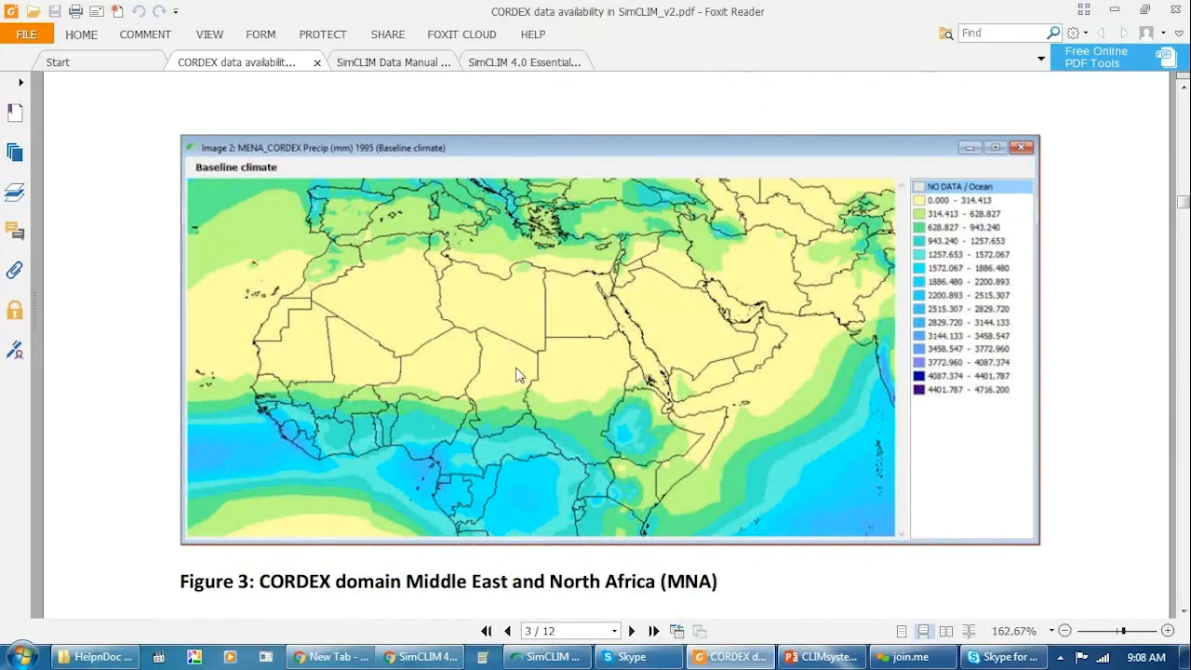
scroll(518, 375, up, 2)
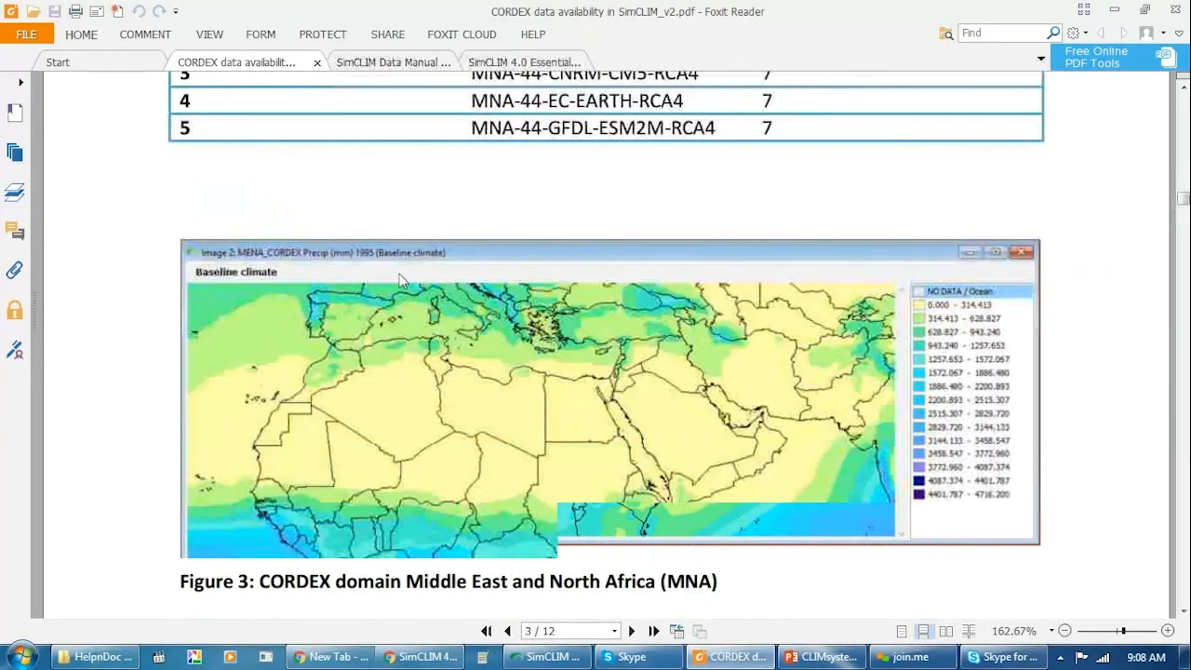
scroll(246, 178, up, 1)
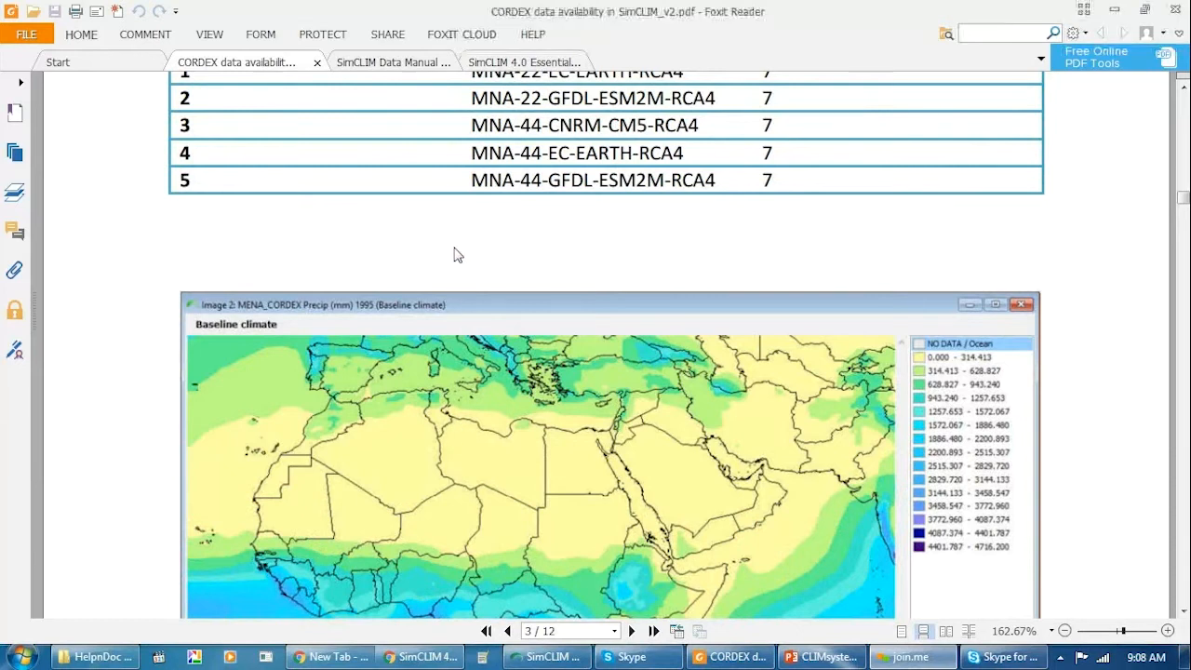
Move on to page 4 and look through Table 3's GCM RCM combinations for the Central America (CAM) domain.
scroll(456, 260, down, 3)
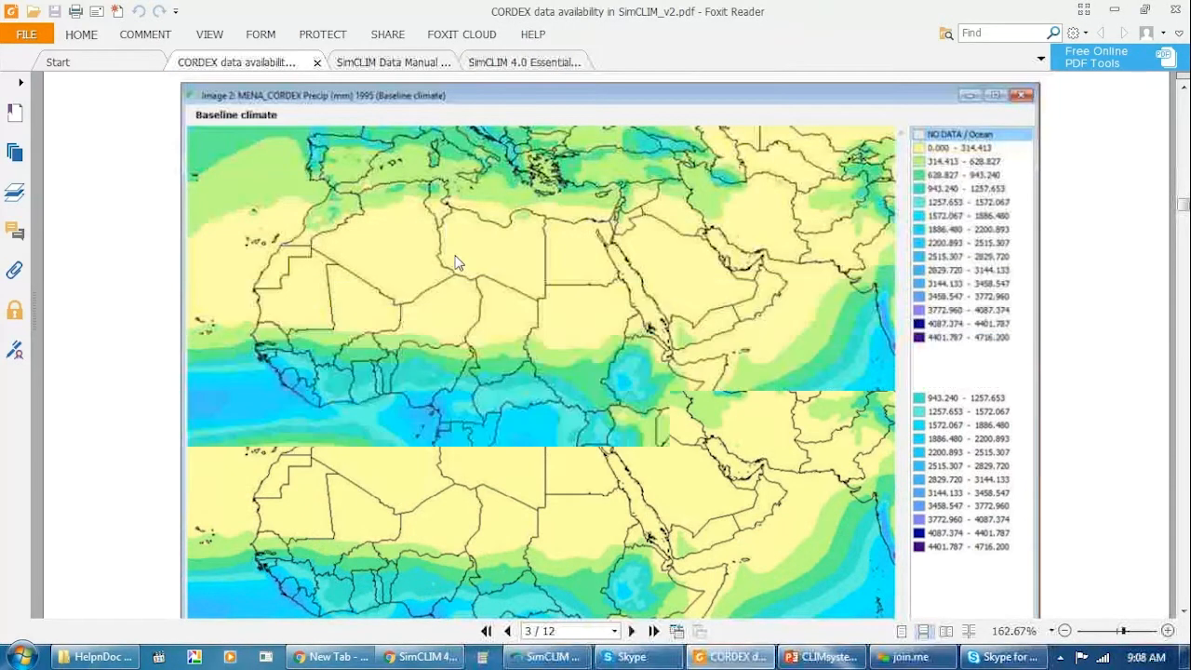
scroll(451, 251, down, 3)
scroll(443, 244, down, 5)
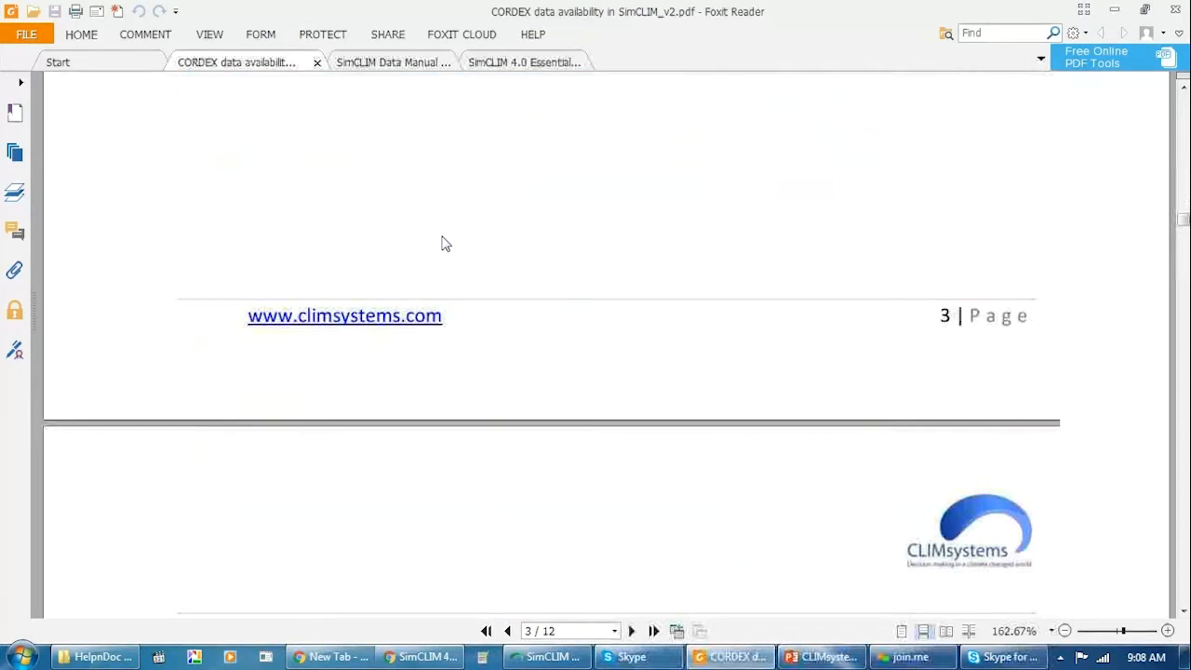
scroll(443, 245, down, 5)
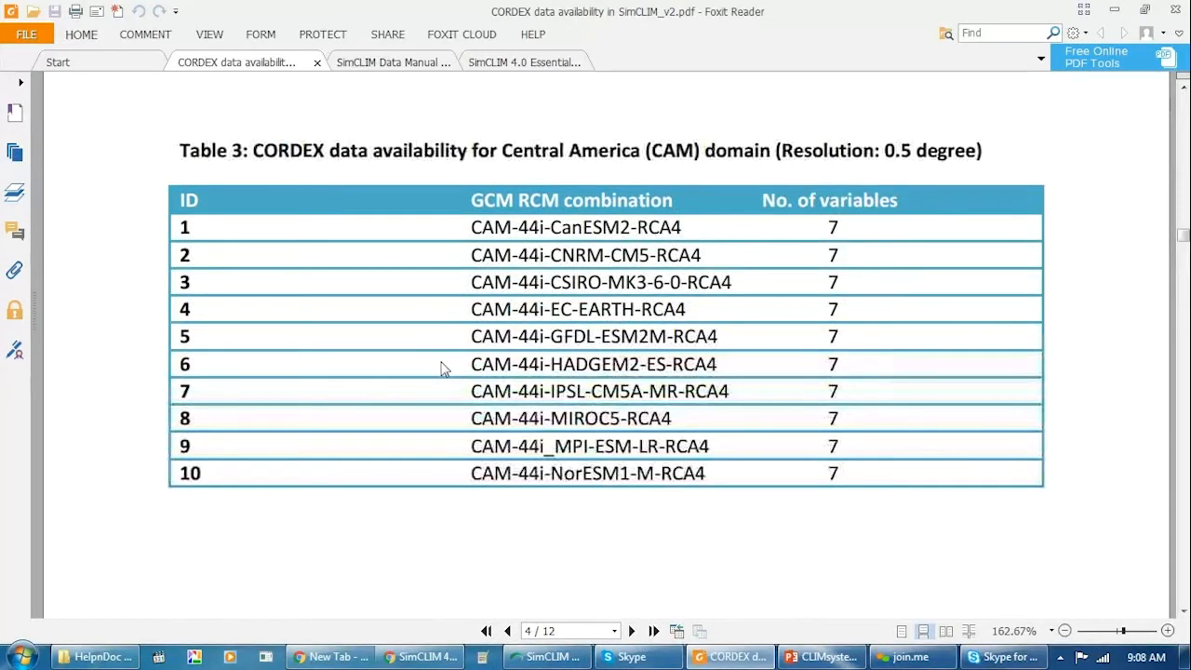
scroll(443, 369, down, 3)
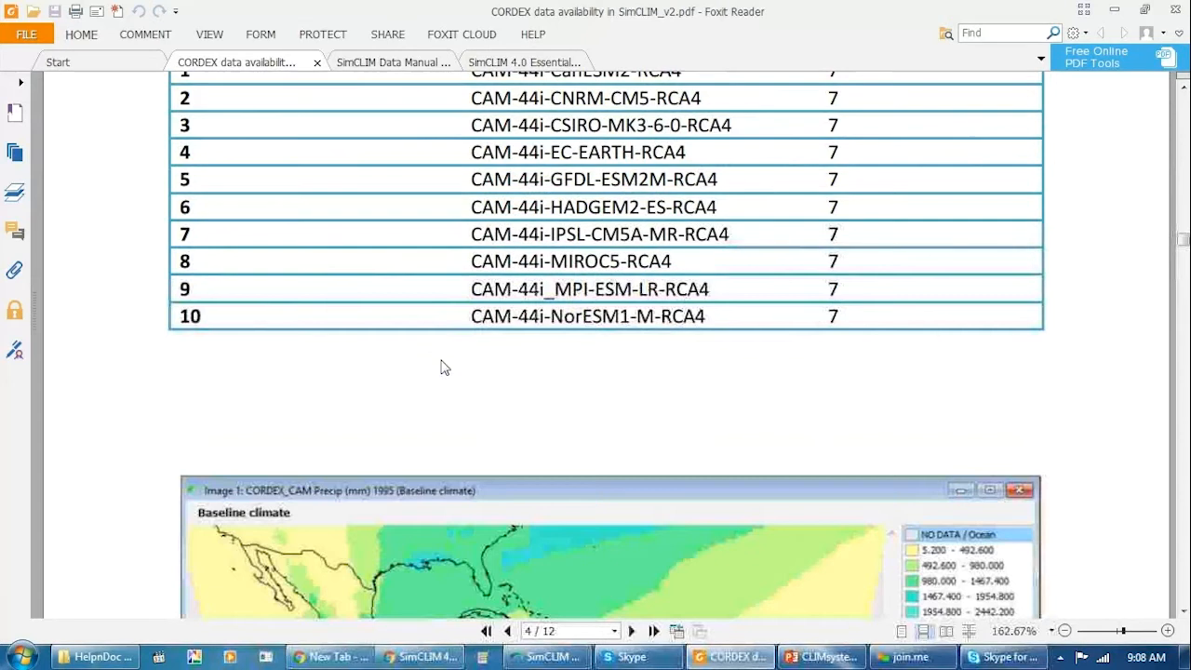
View the Figure 4 baseline precipitation map of the Central America (CAM) domain below Table 3.
scroll(443, 367, down, 1)
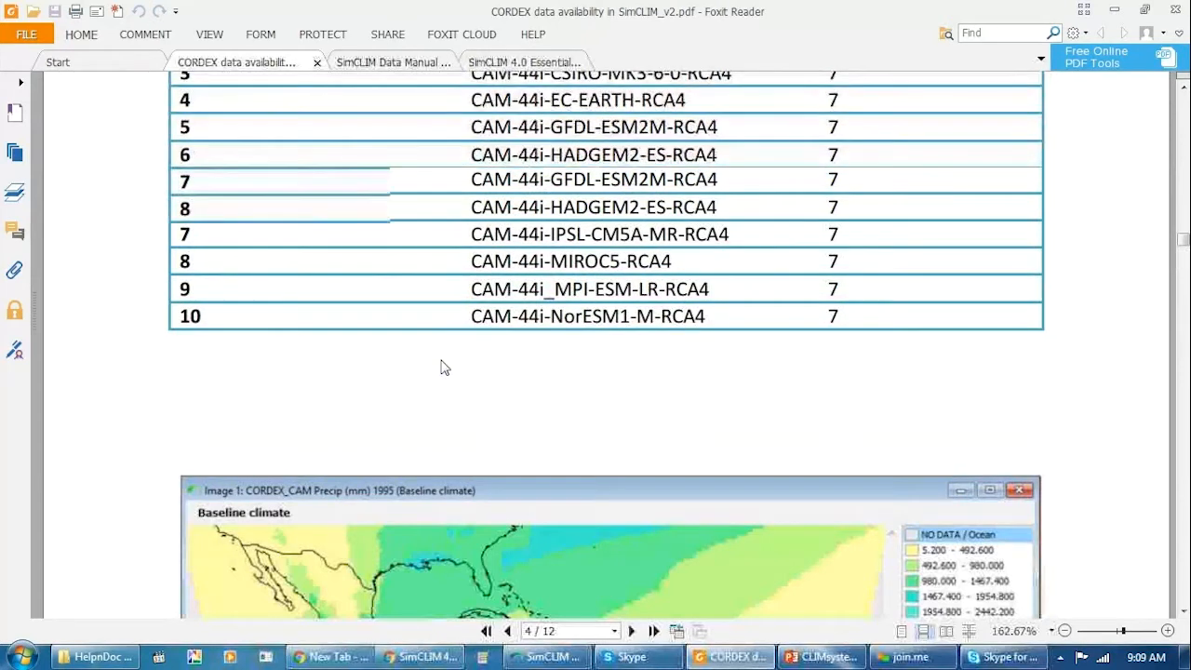
scroll(443, 367, down, 6)
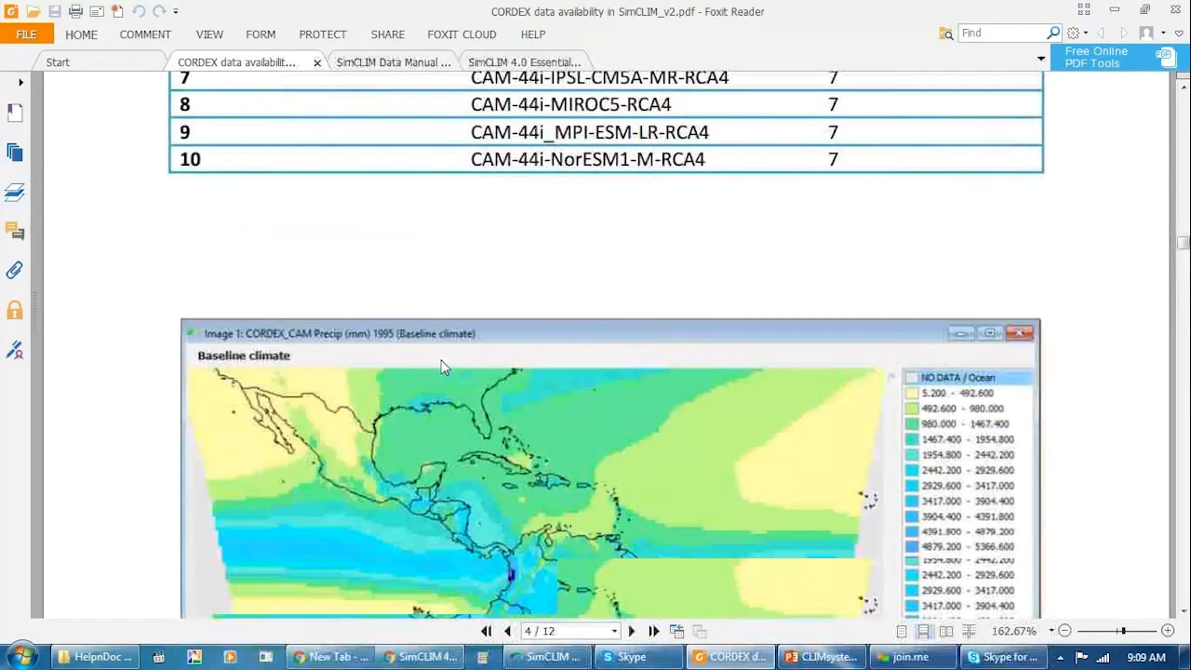
scroll(443, 367, down, 10)
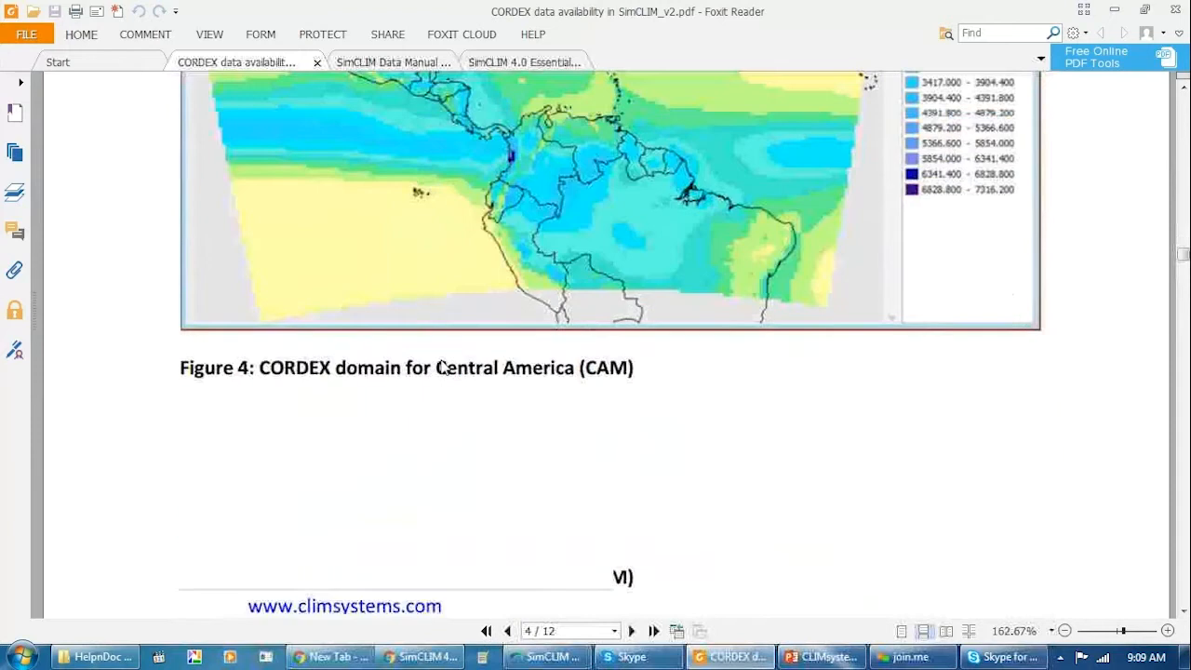
Review Table 4's GCM RCM combinations and the Figure 5 map for the South Asia (WAS) domain on page 5.
scroll(443, 367, down, 6)
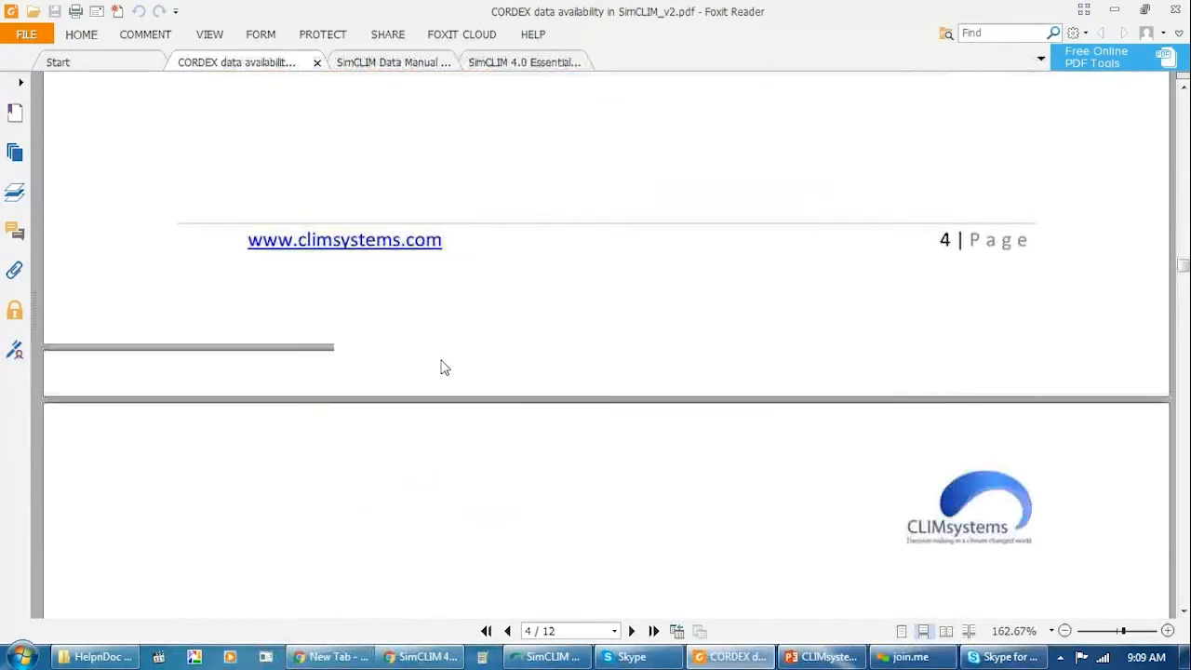
scroll(443, 368, down, 4)
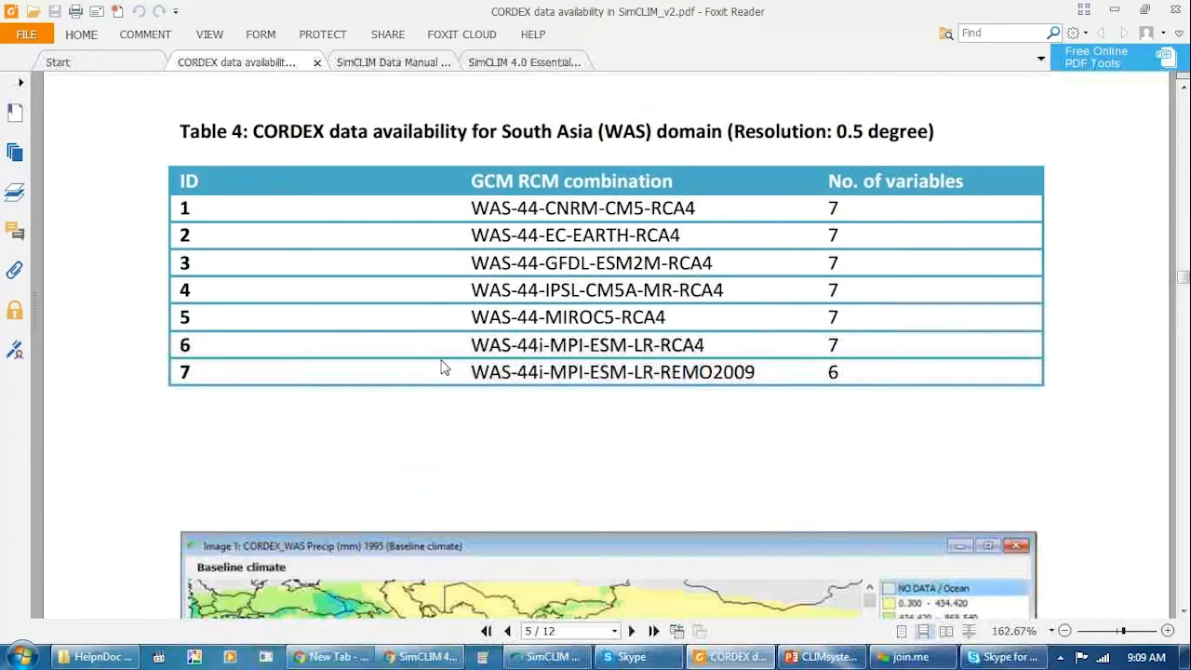
scroll(474, 371, down, 4)
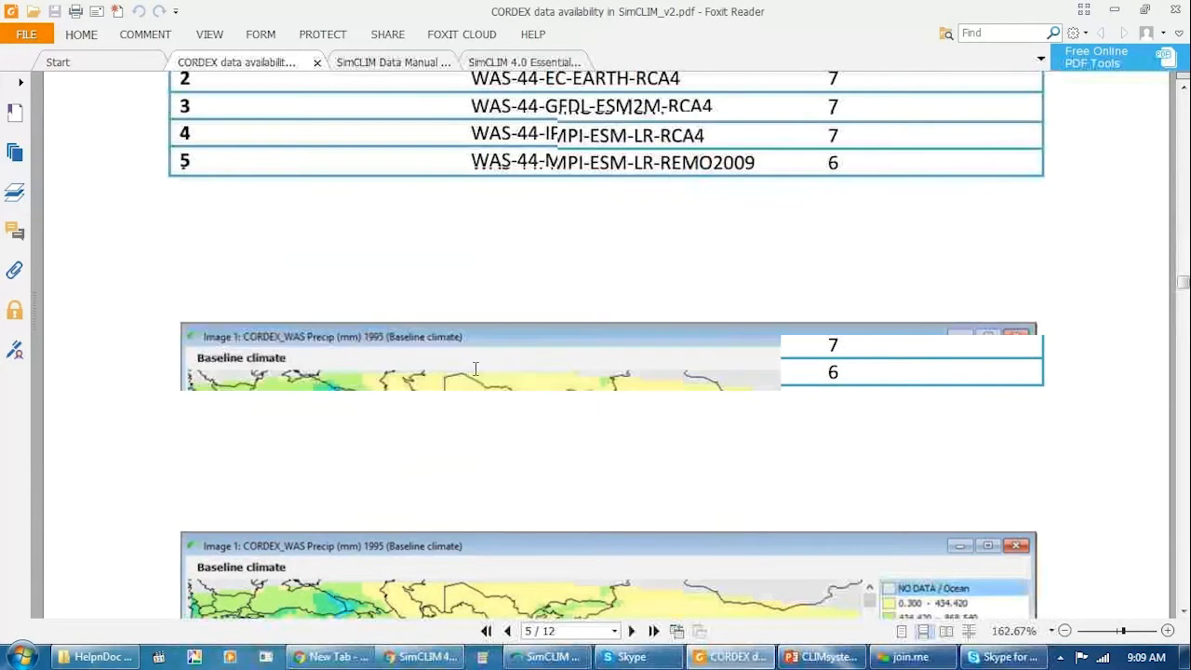
scroll(472, 382, down, 4)
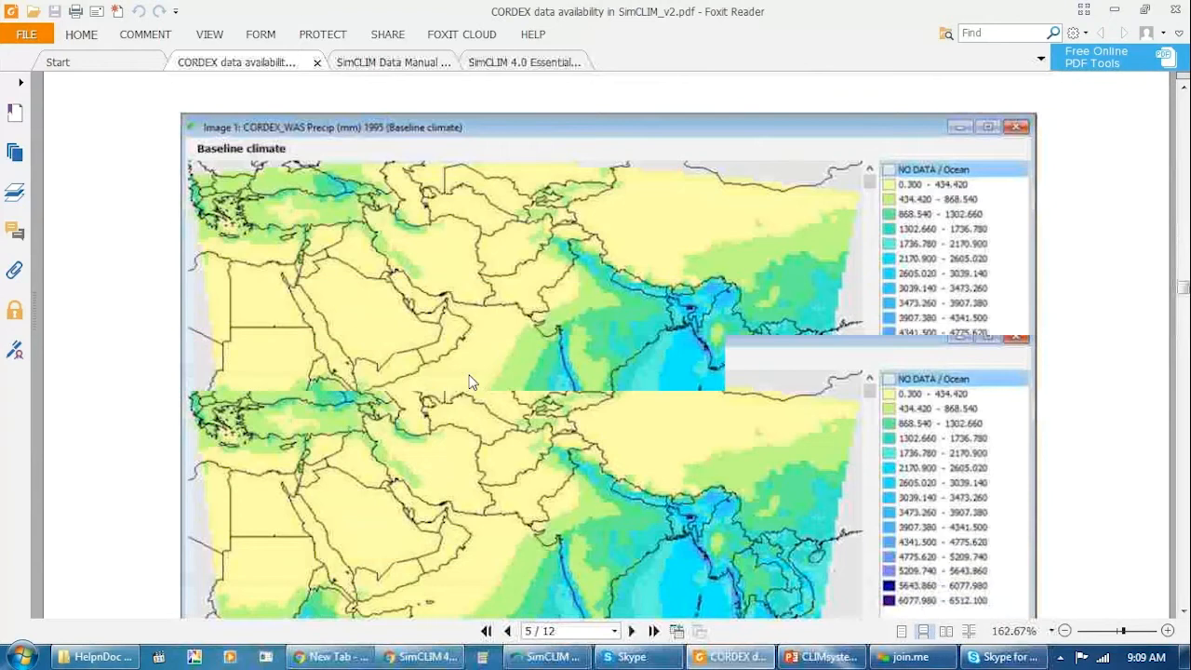
scroll(472, 384, down, 7)
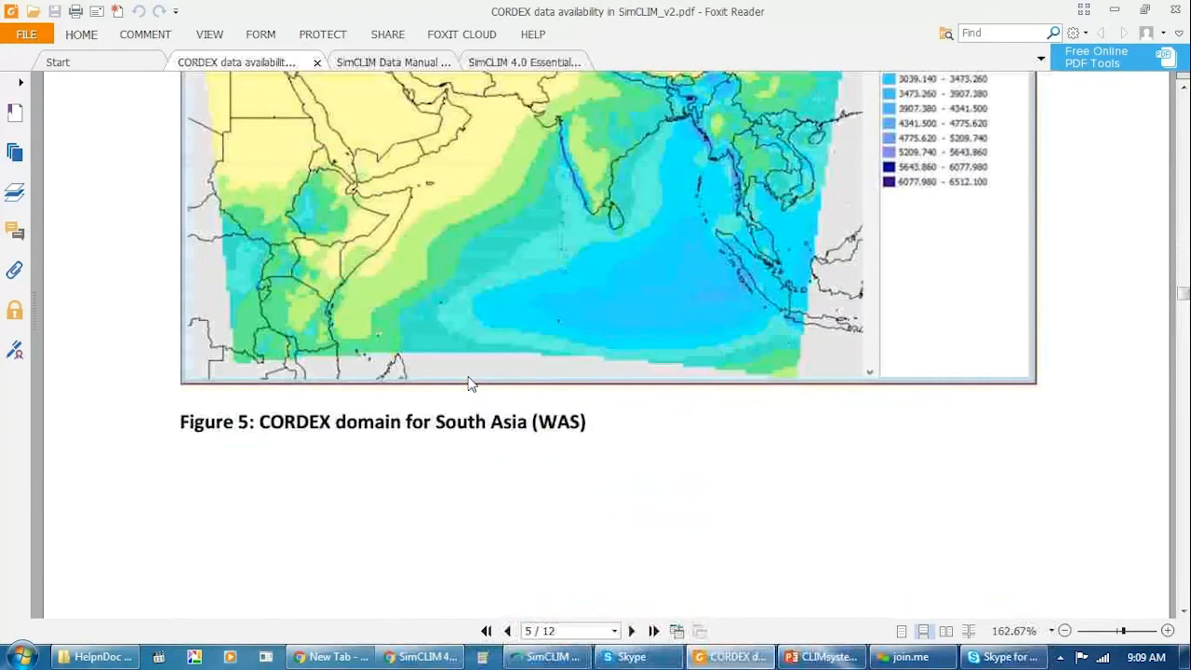
scroll(472, 383, down, 9)
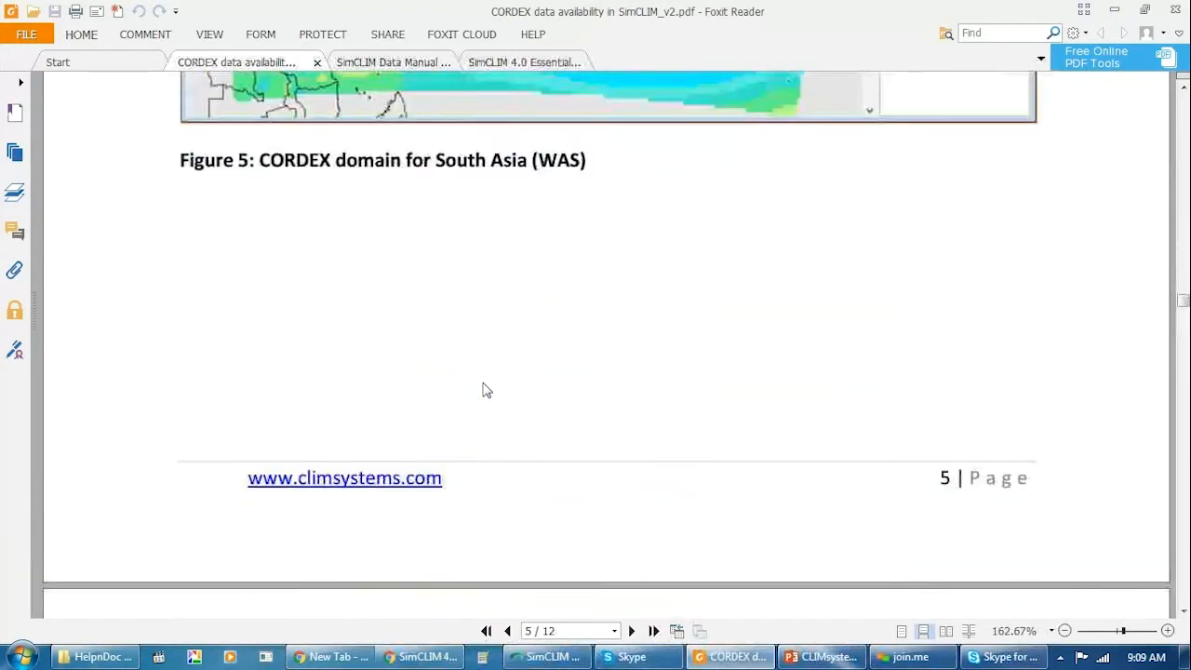
Review Table 5 and the baseline precipitation map for the South America (SAM) domain on page 6.
scroll(481, 394, down, 5)
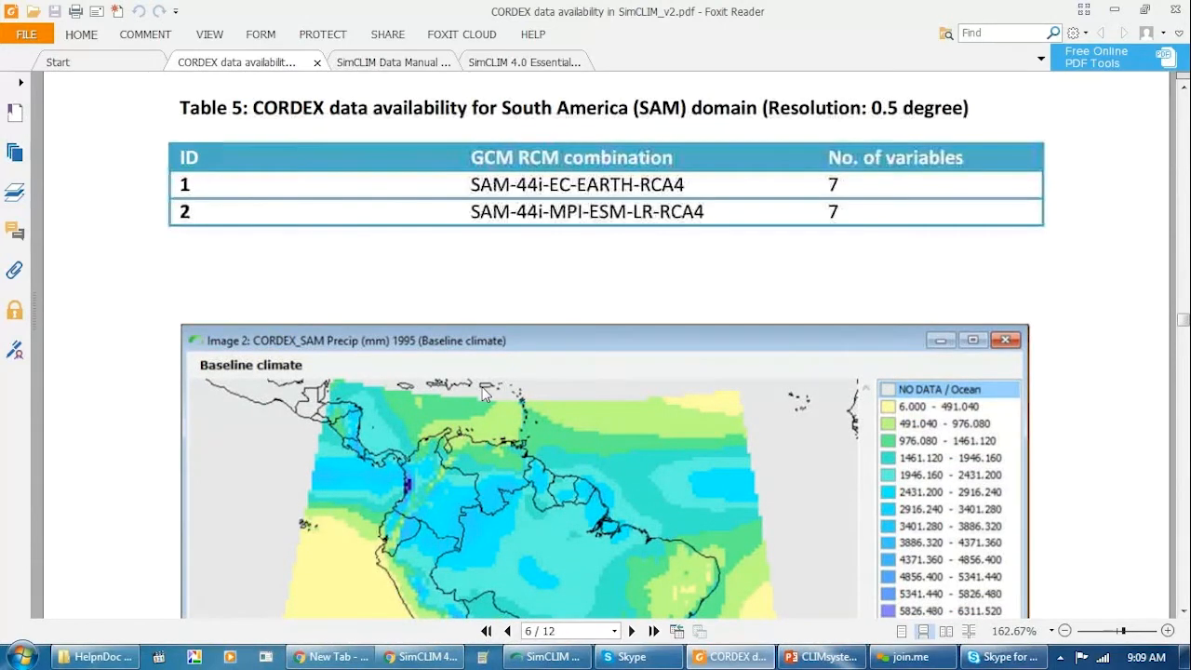
scroll(481, 394, down, 6)
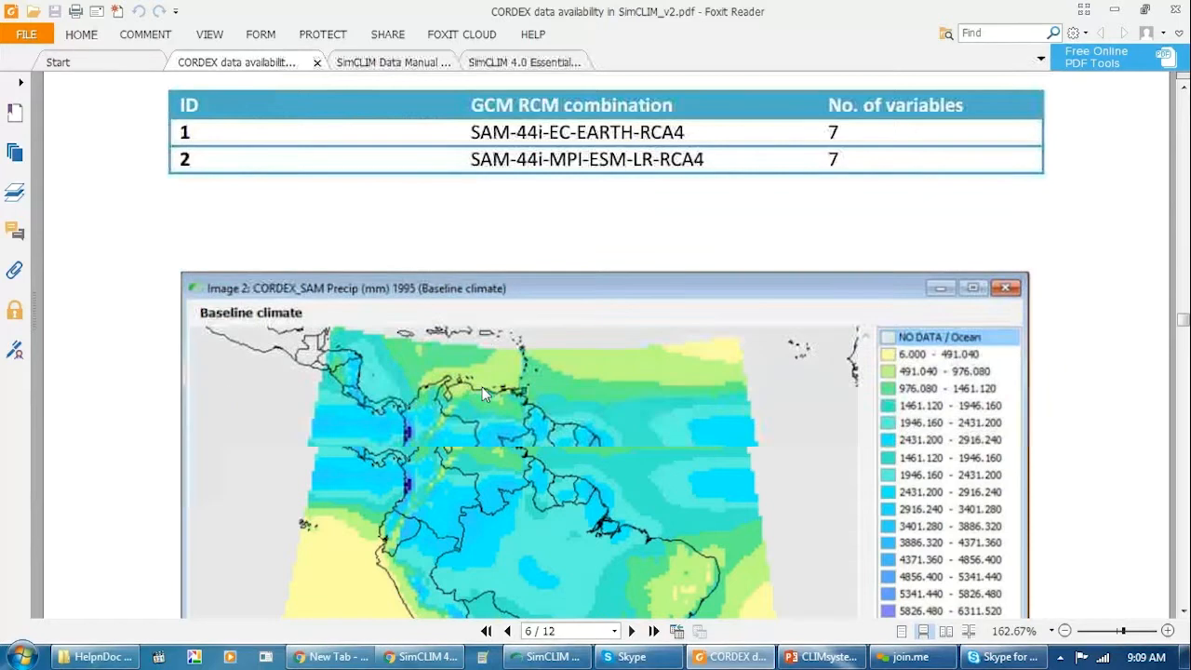
scroll(481, 393, down, 7)
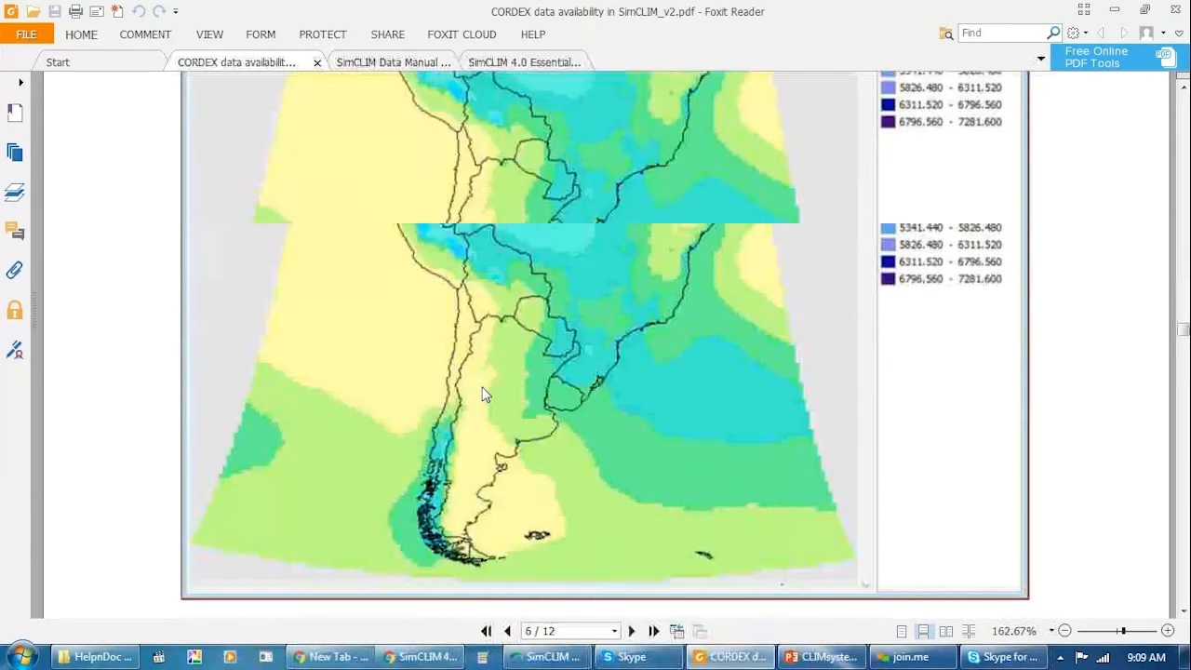
scroll(481, 394, down, 9)
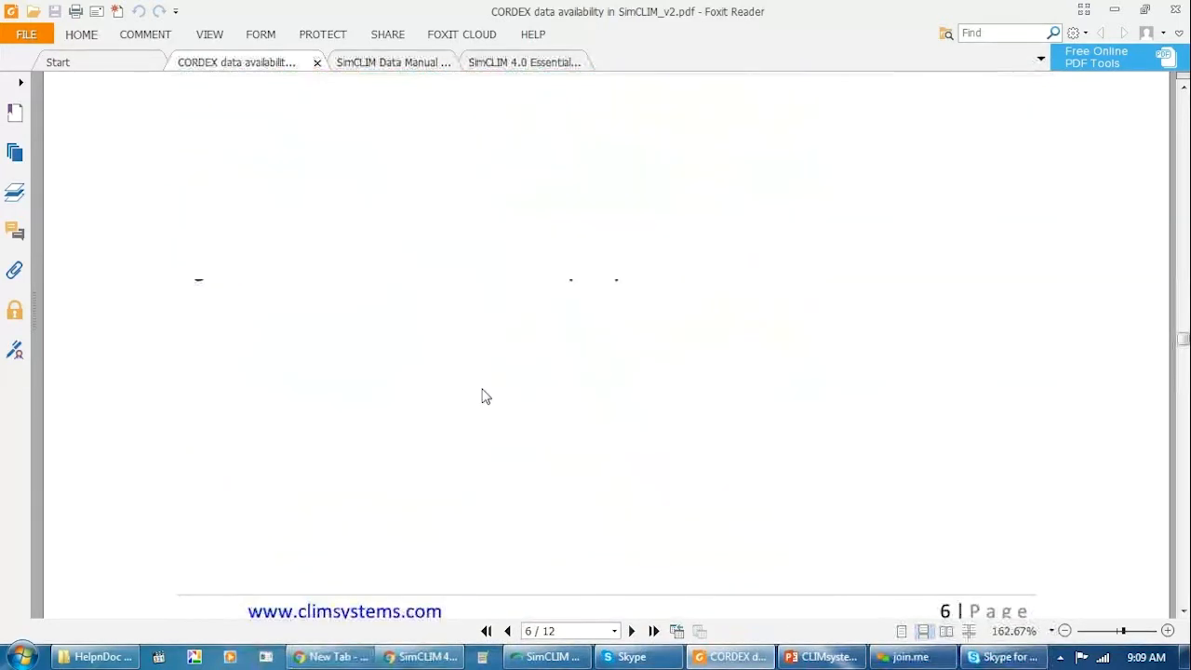
Look through Table 6's model combinations and the baseline precipitation map for the Arctic (ARC) domain on page 7.
scroll(481, 394, down, 5)
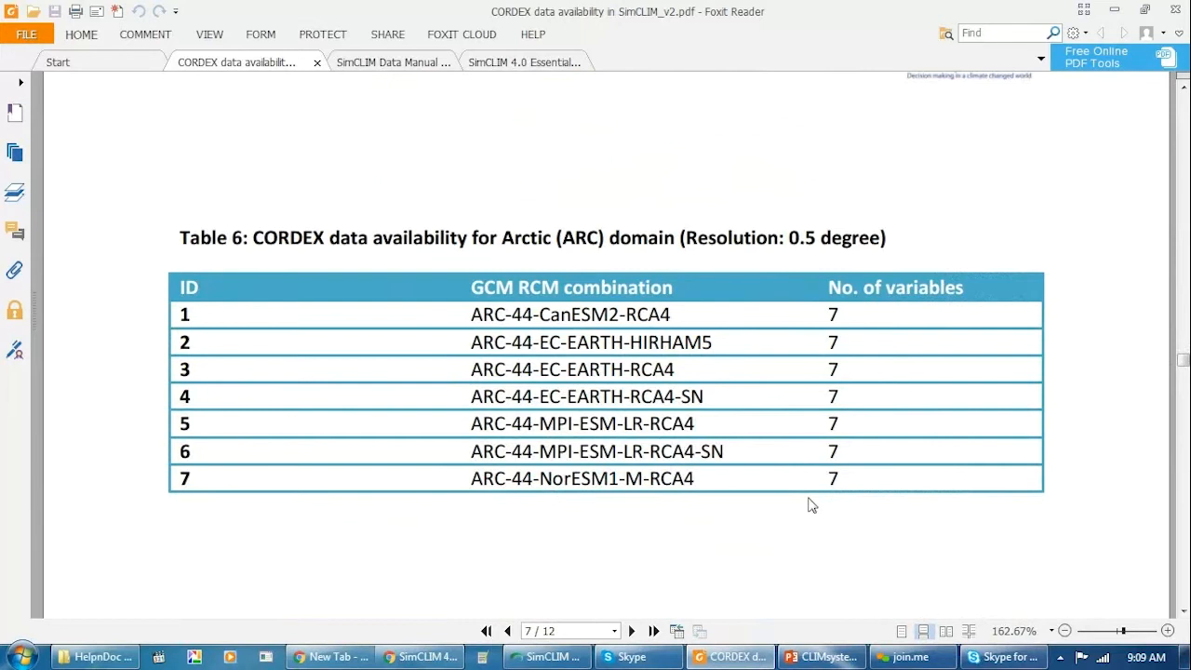
scroll(460, 457, down, 3)
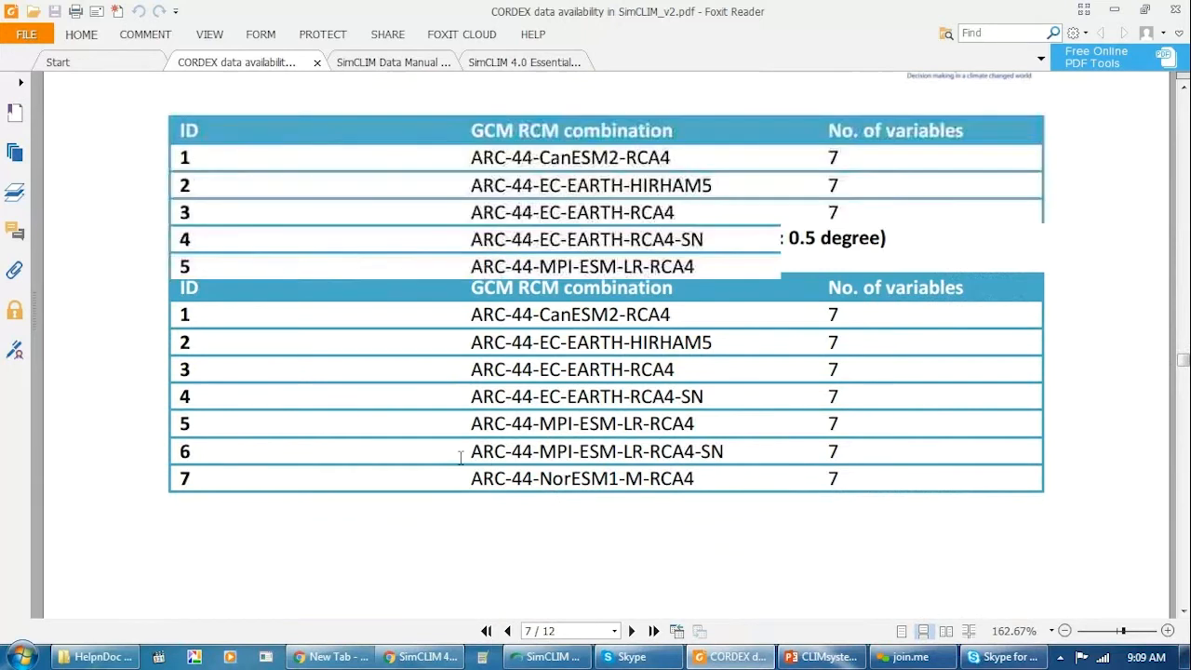
scroll(460, 457, down, 1)
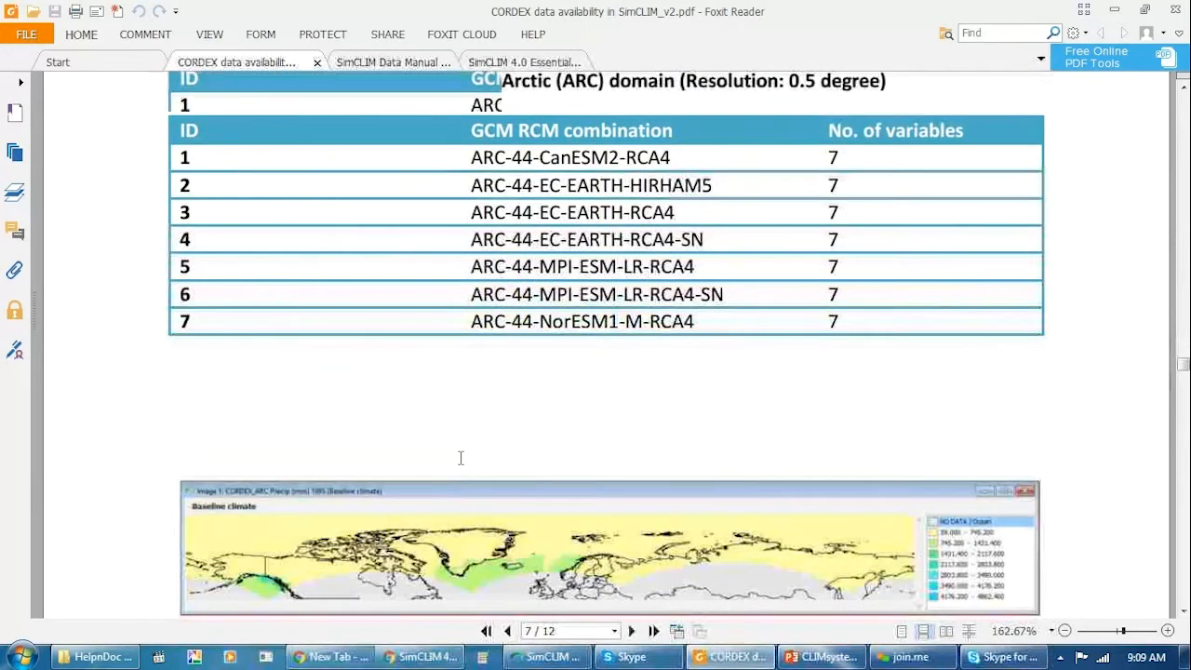
scroll(460, 457, down, 10)
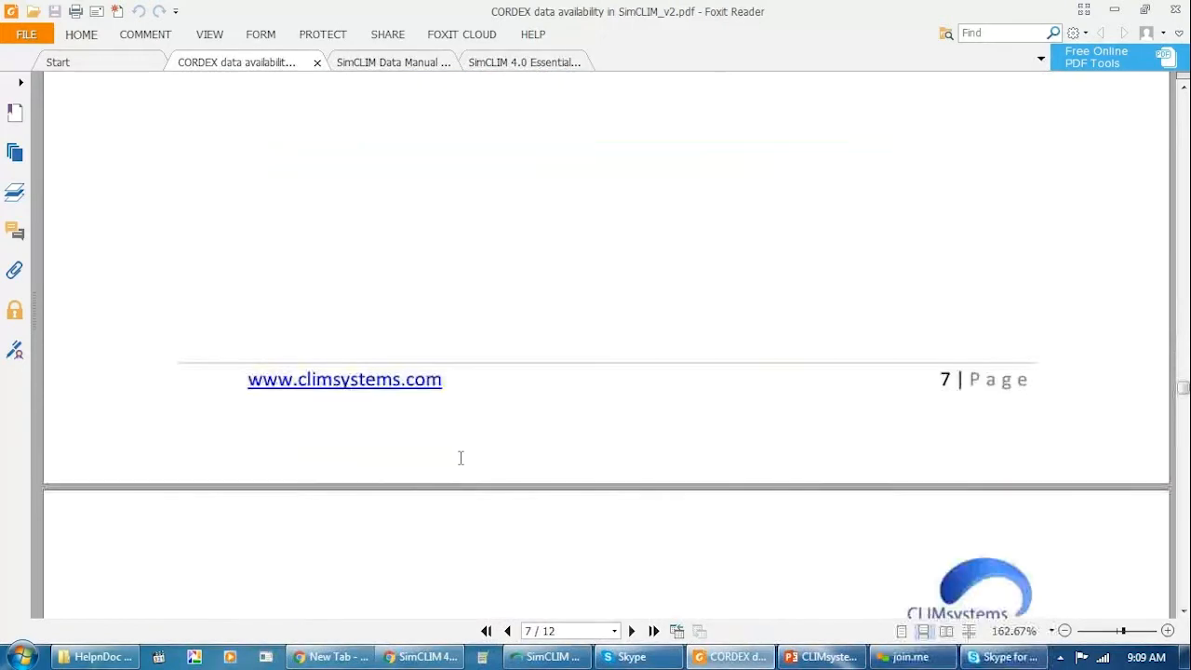
Check Table 7's combinations and variable numbers, along with the precipitation map, for the East Asia (EAS) domain on page 8.
scroll(460, 457, down, 3)
scroll(460, 457, down, 4)
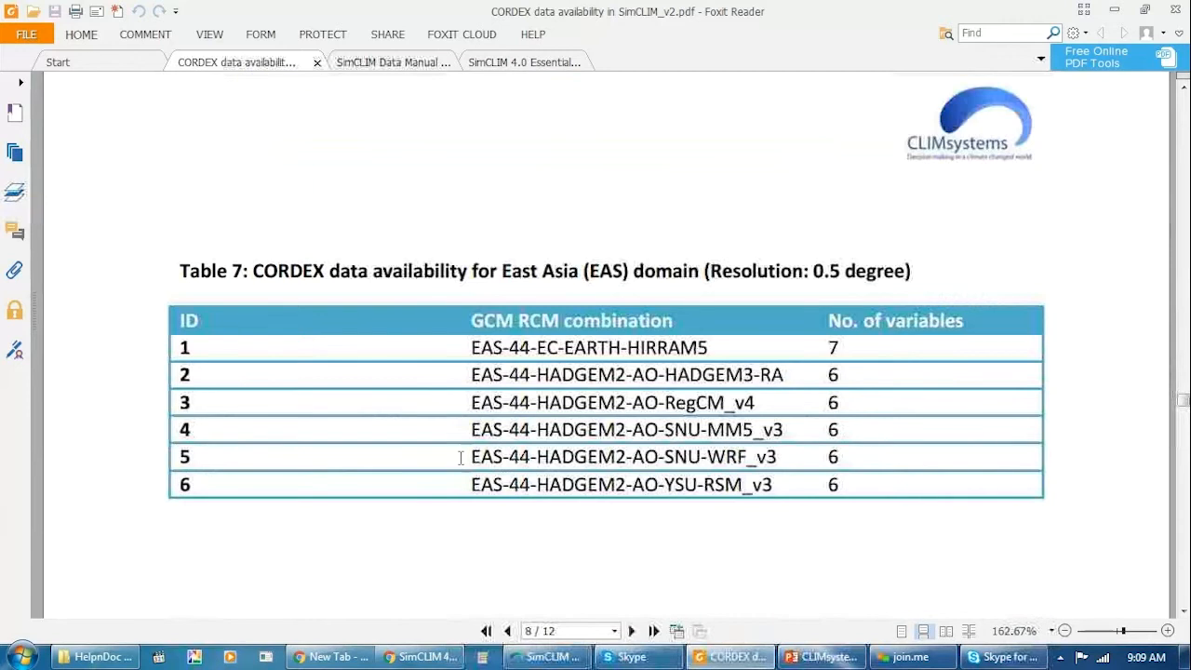
scroll(475, 430, down, 3)
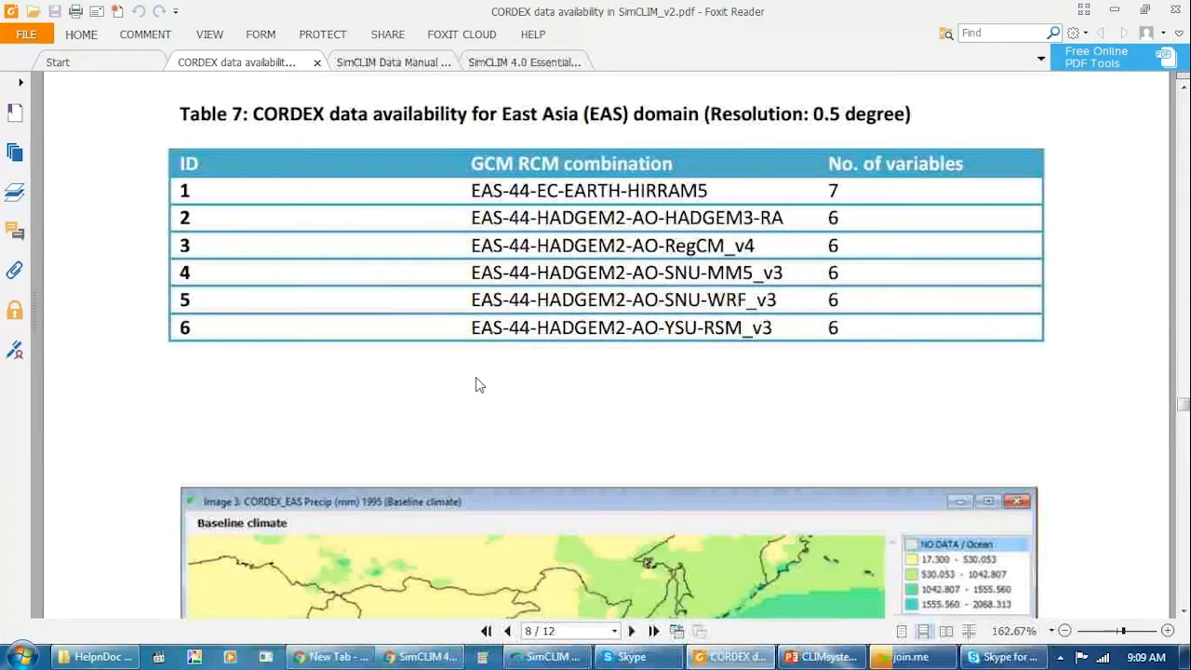
scroll(475, 387, down, 5)
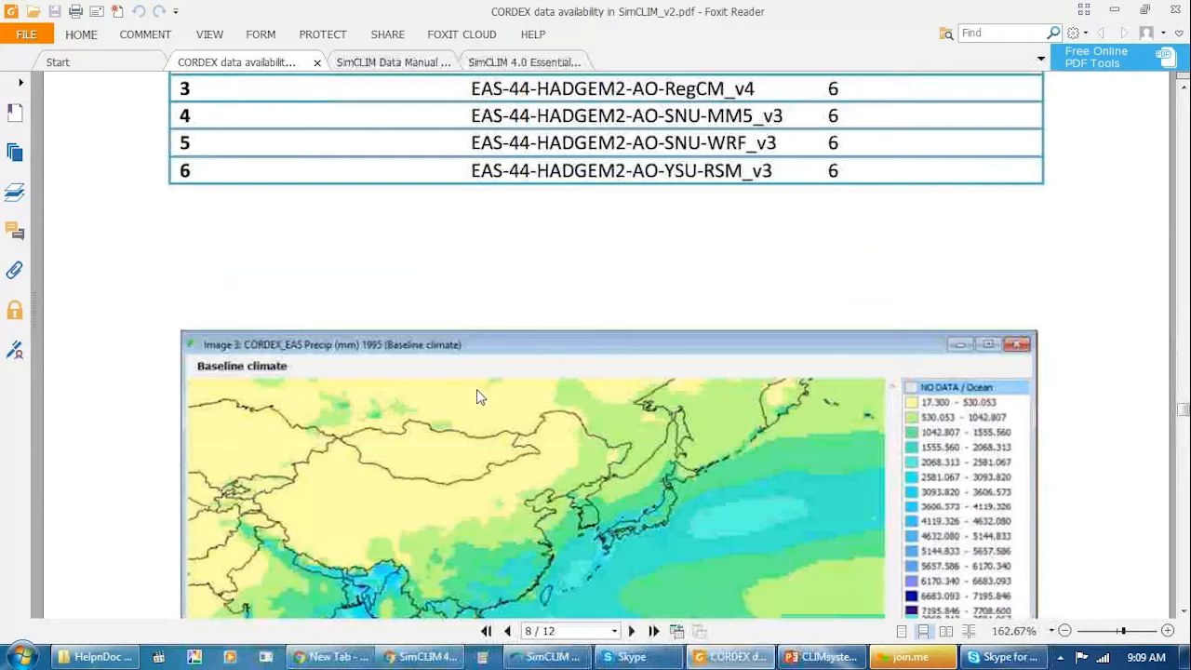
scroll(477, 398, down, 8)
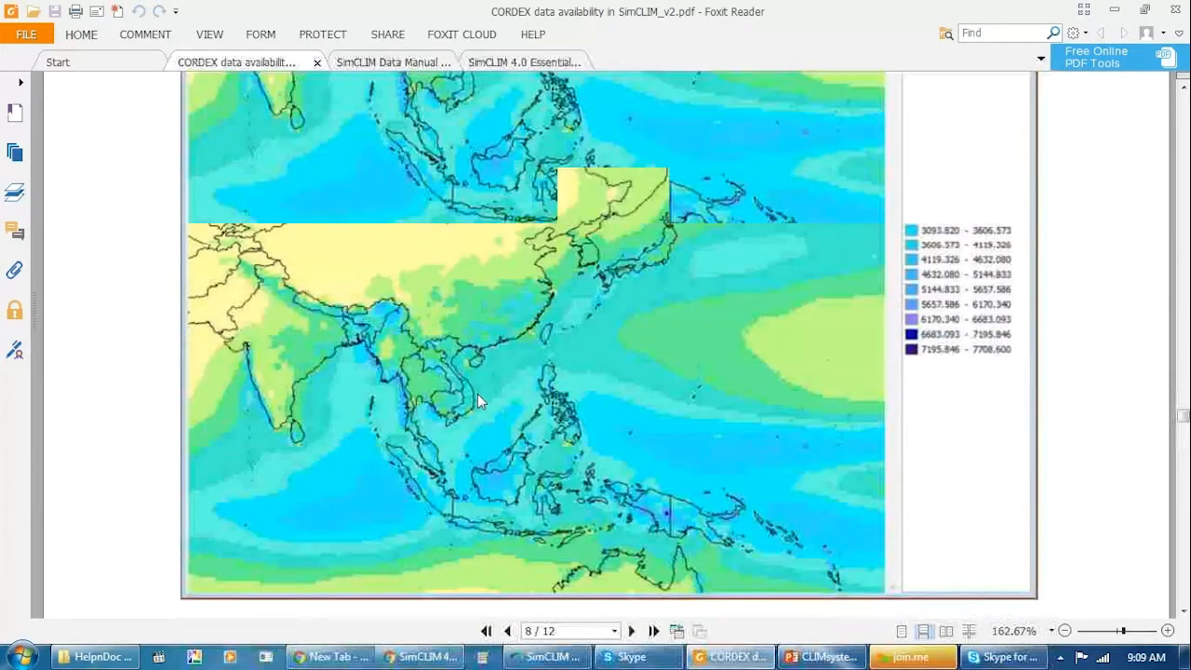
Examine Table 8 for the North America (NAM) domain on page 9, comparing the NAM-22 and NAM-44 combinations and their variable numbers.
scroll(480, 399, down, 5)
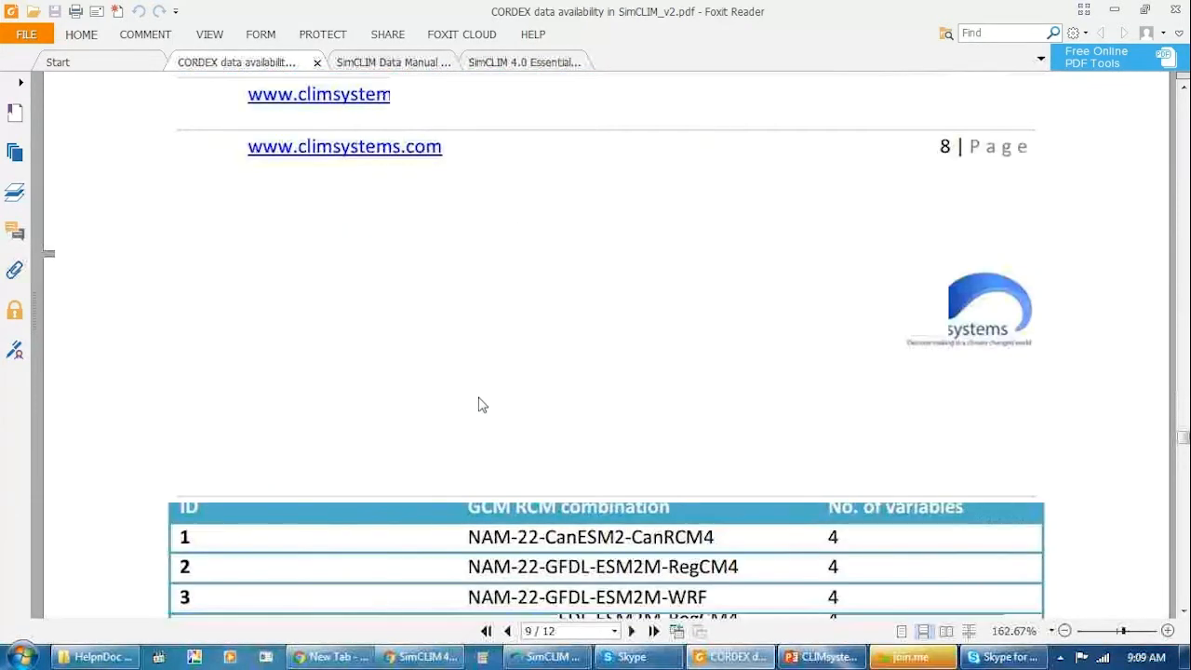
scroll(480, 398, down, 5)
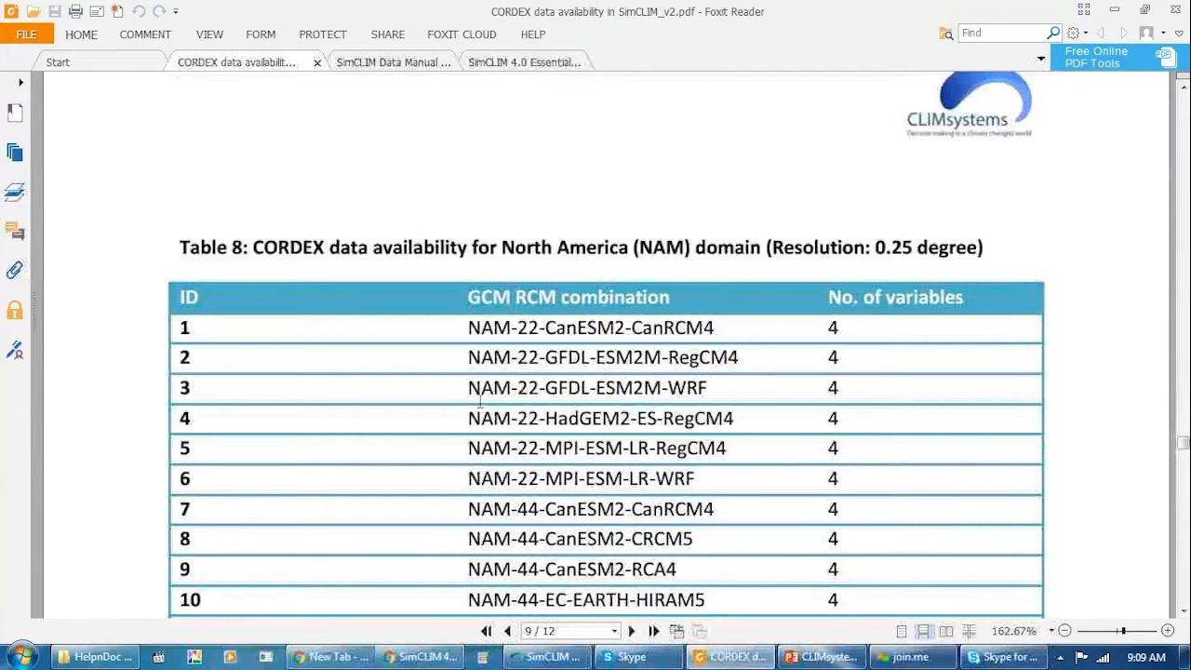
scroll(480, 398, up, 1)
scroll(480, 399, down, 3)
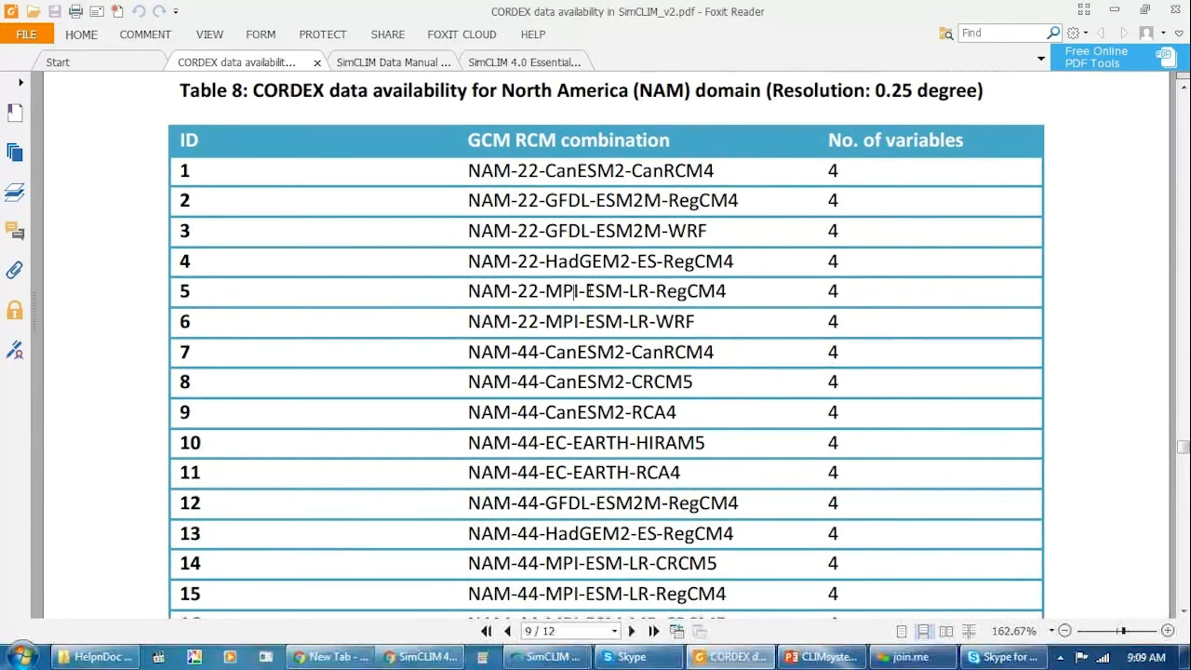
scroll(578, 284, down, 3)
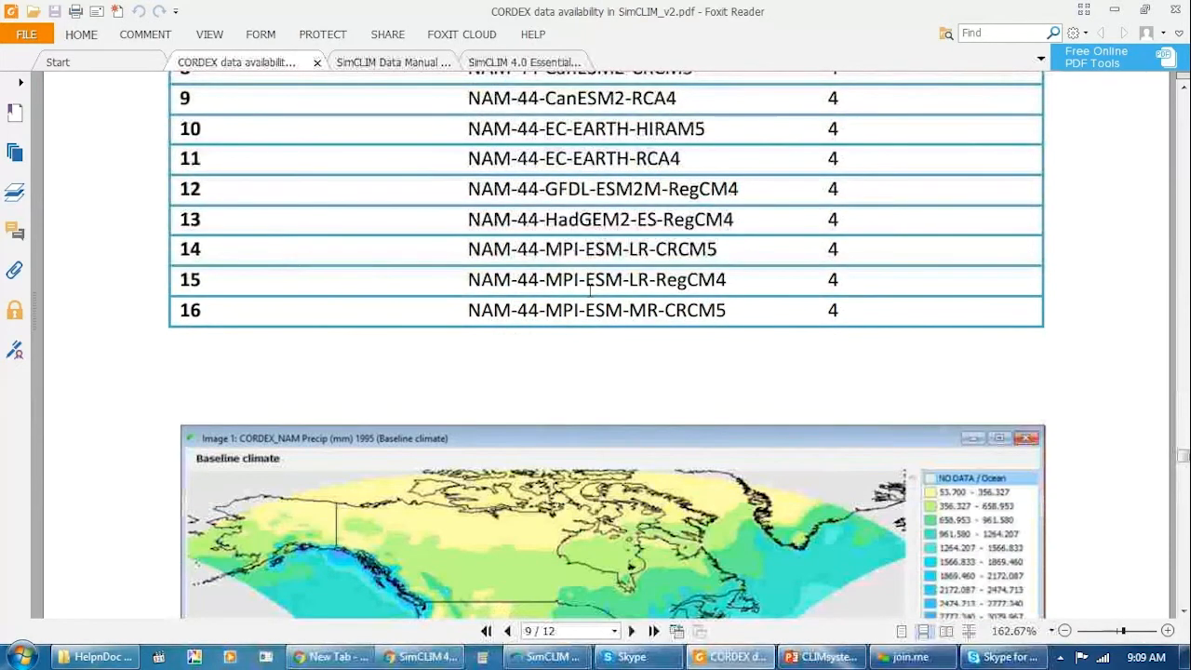
scroll(589, 292, up, 2)
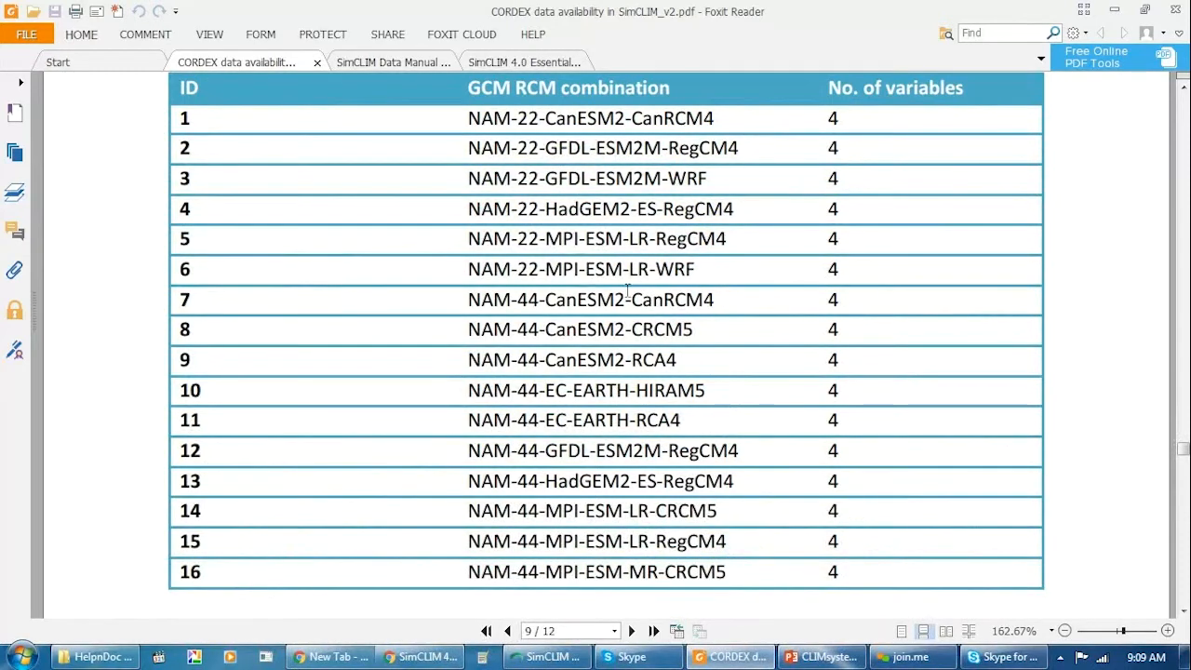
scroll(555, 312, down, 1)
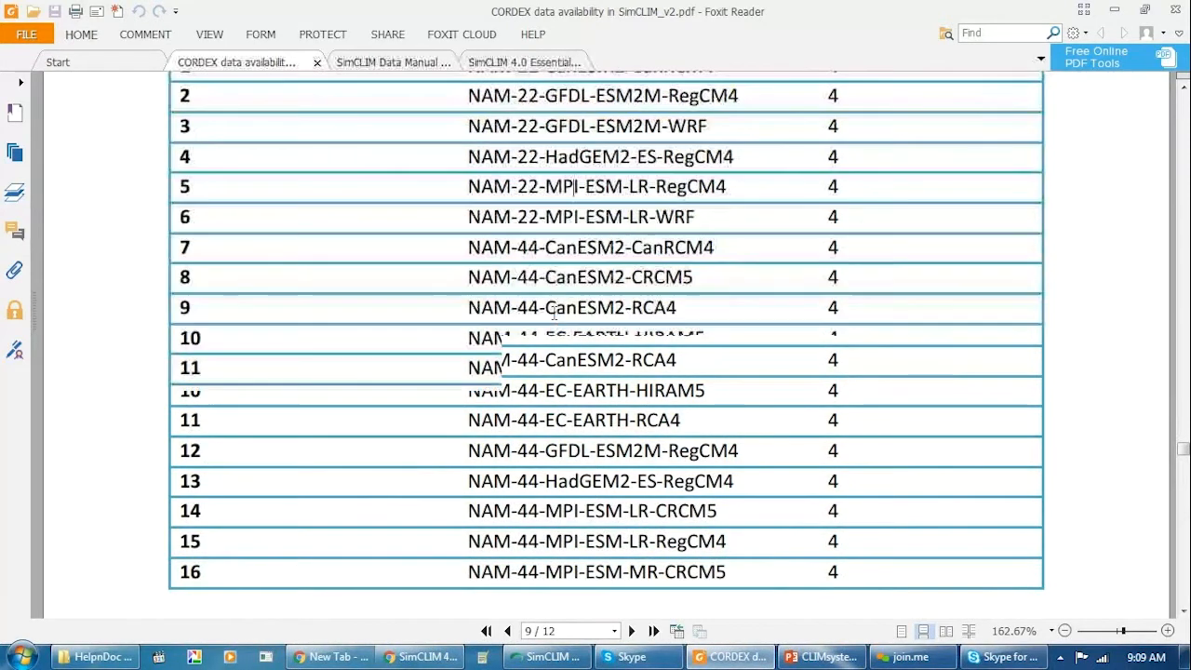
scroll(555, 312, down, 4)
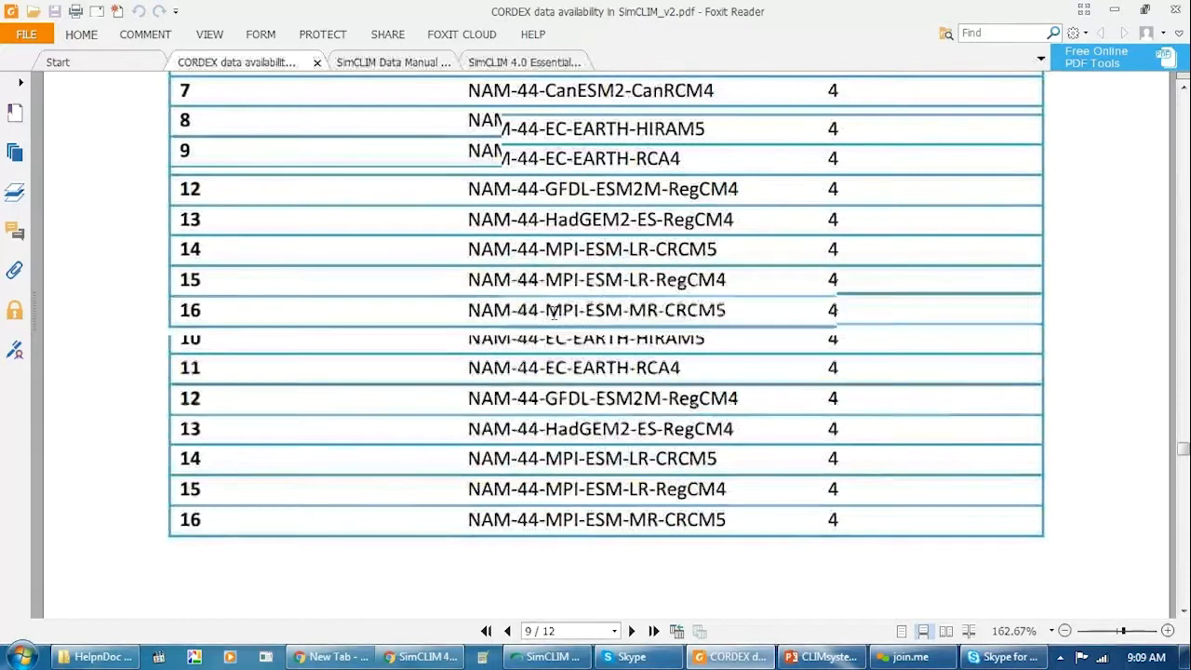
Inspect the Figure 9 baseline precipitation map to see the extent of the North America (NAM) domain.
scroll(554, 313, down, 9)
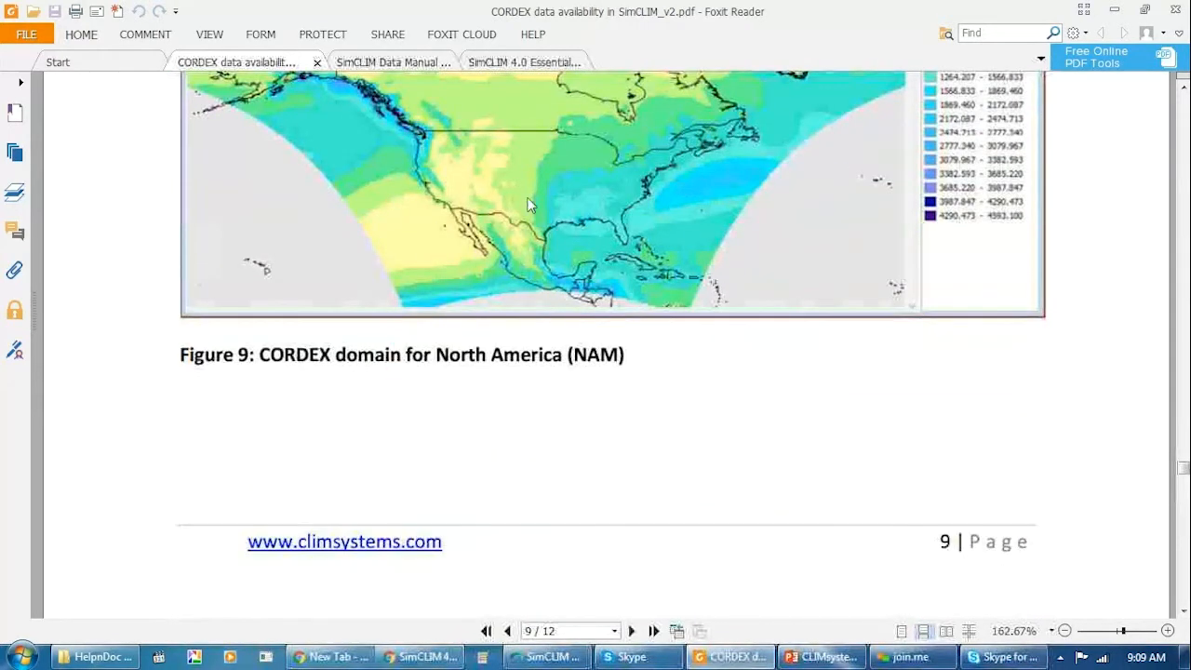
scroll(537, 185, up, 2)
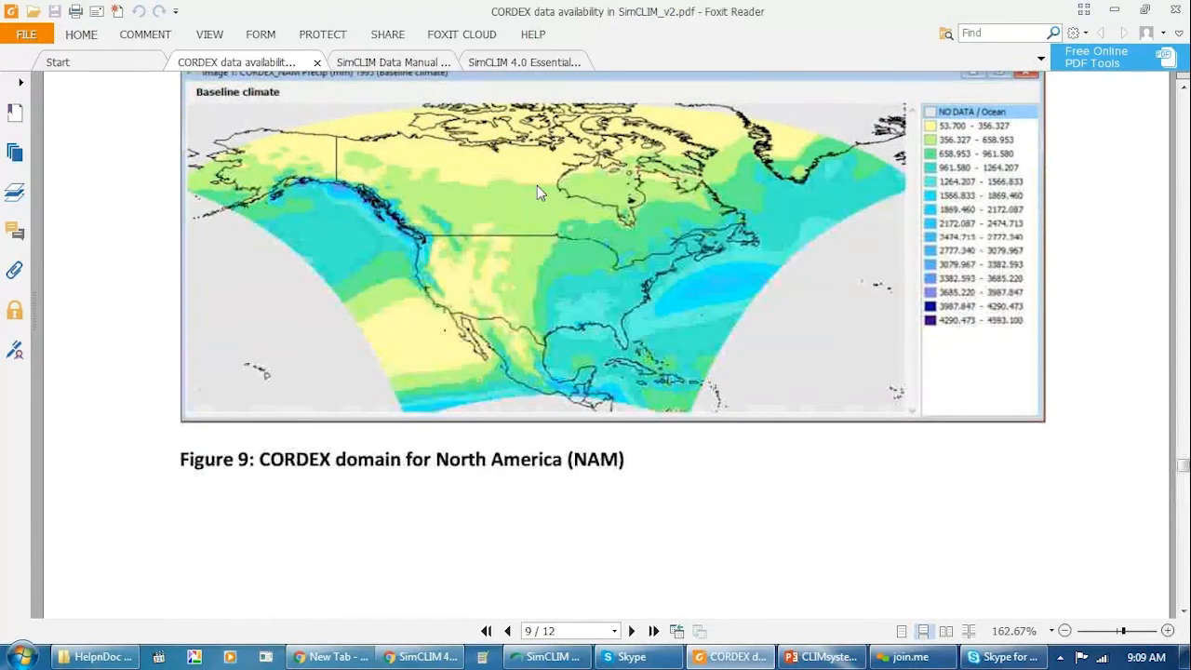
scroll(537, 185, up, 1)
scroll(539, 190, up, 1)
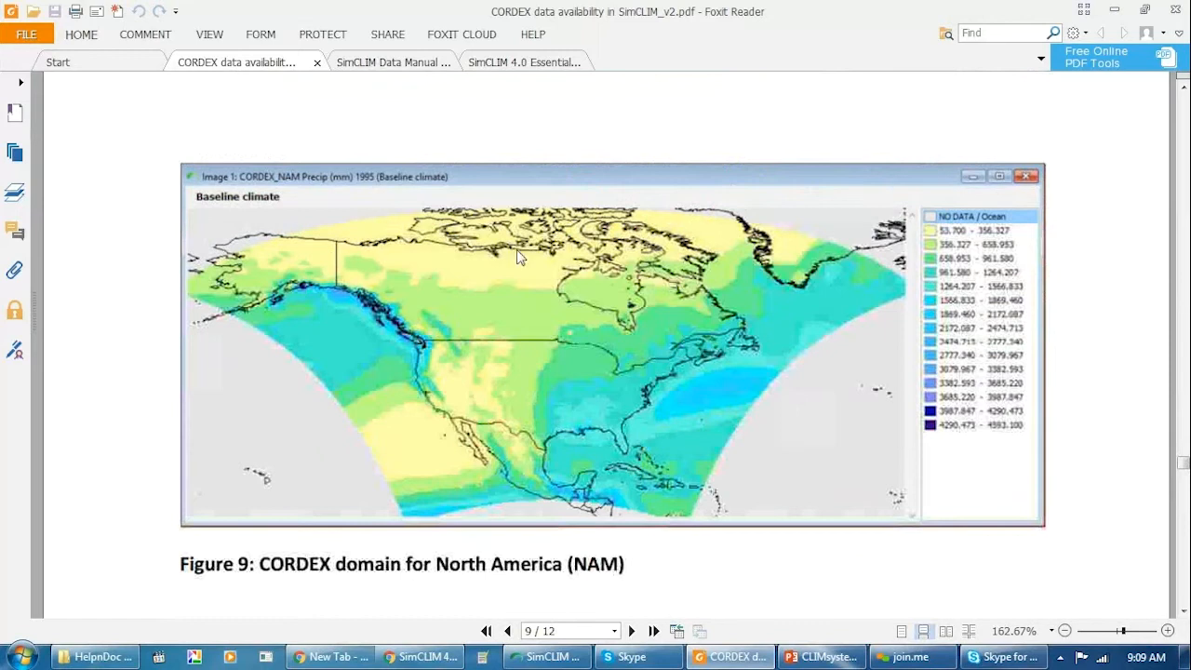
scroll(637, 250, down, 3)
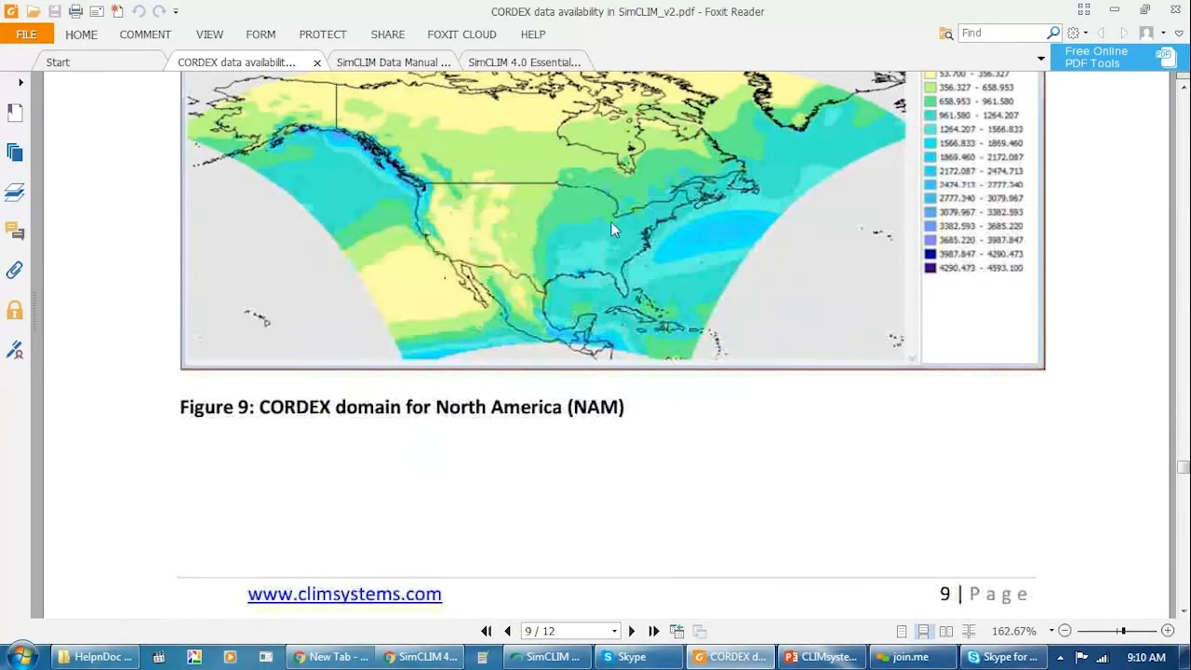
scroll(621, 212, down, 1)
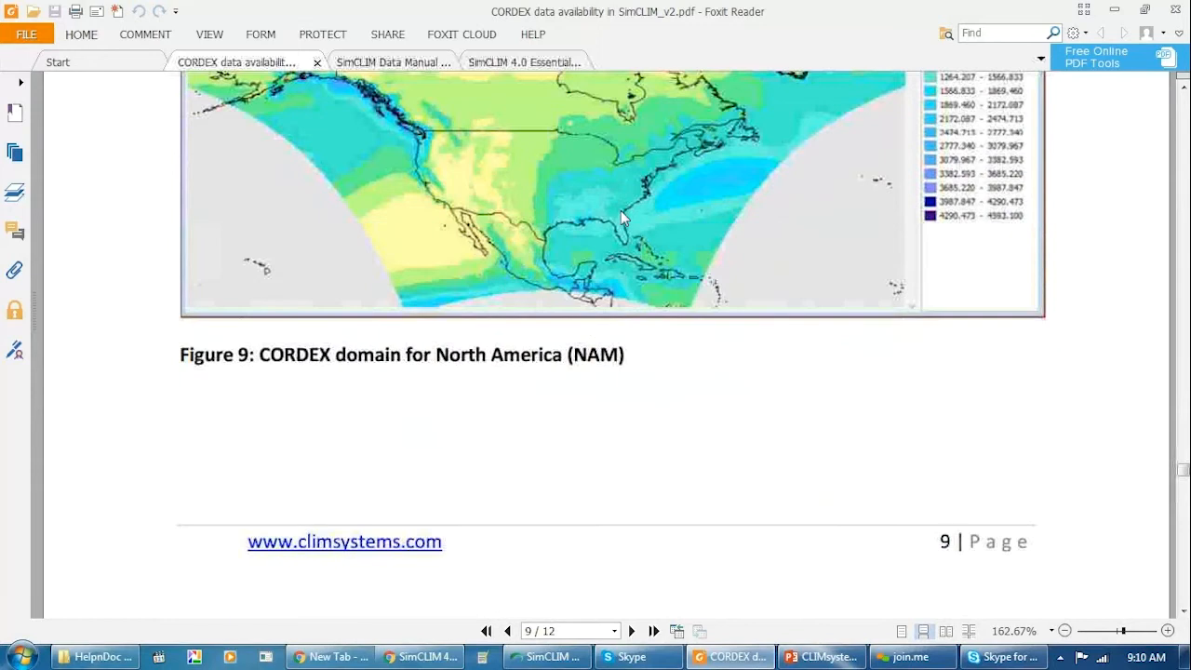
Continue to page 10 and read Table 9's GCM RCM combinations for the Australia (AUS) domain.
scroll(621, 211, down, 4)
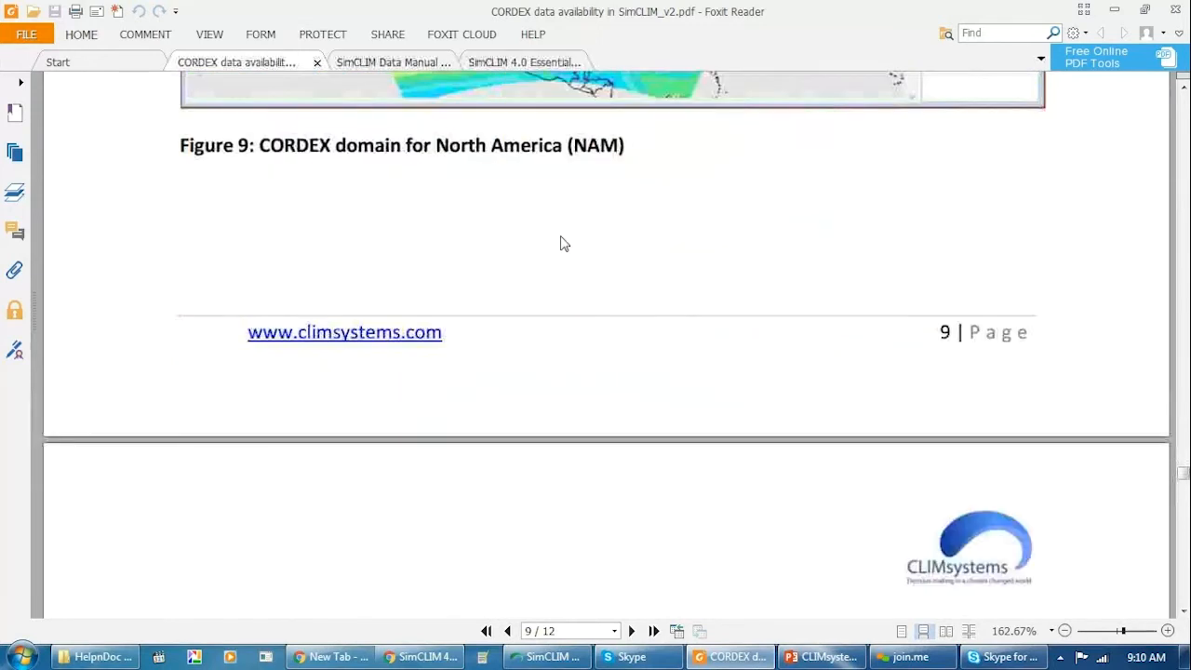
scroll(562, 243, down, 5)
scroll(561, 243, down, 5)
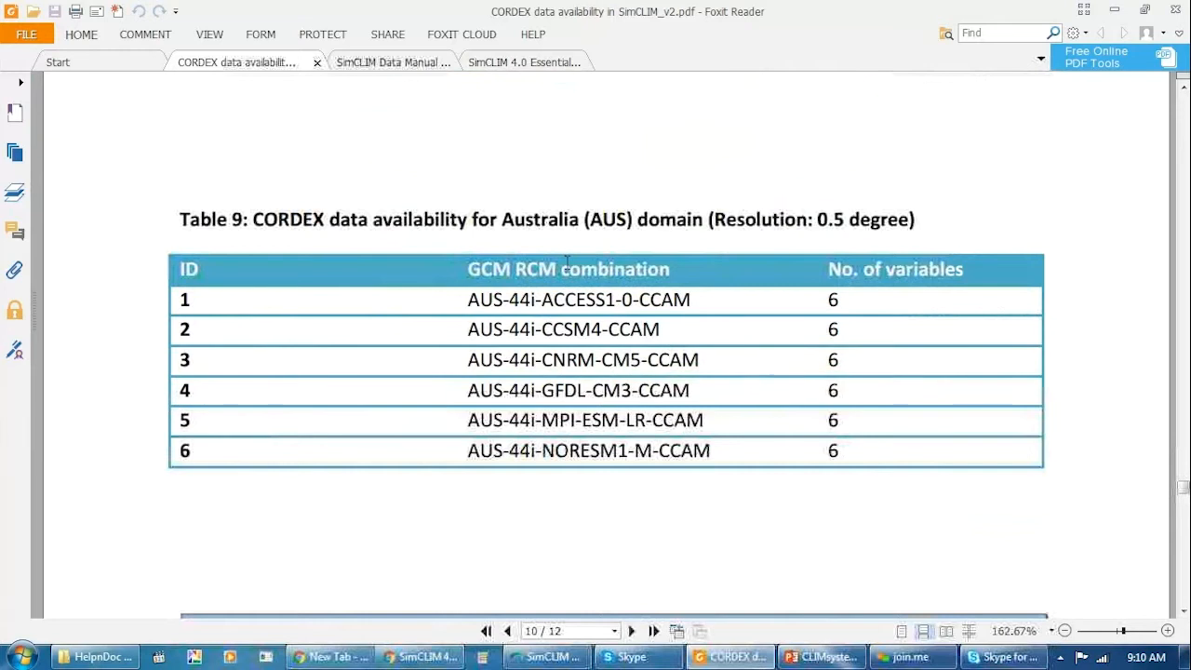
Inspect the Figure 10 baseline precipitation map for the Australia (AUS) domain alongside Table 9's GCM RCM combinations.
scroll(566, 261, down, 4)
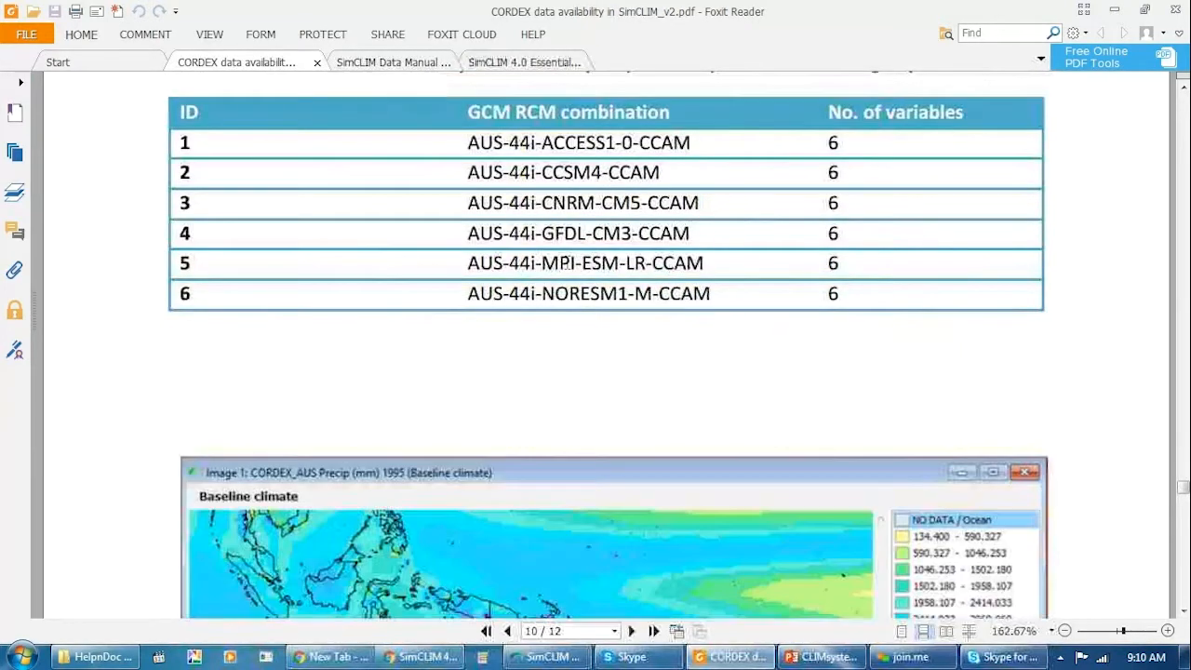
scroll(570, 307, down, 3)
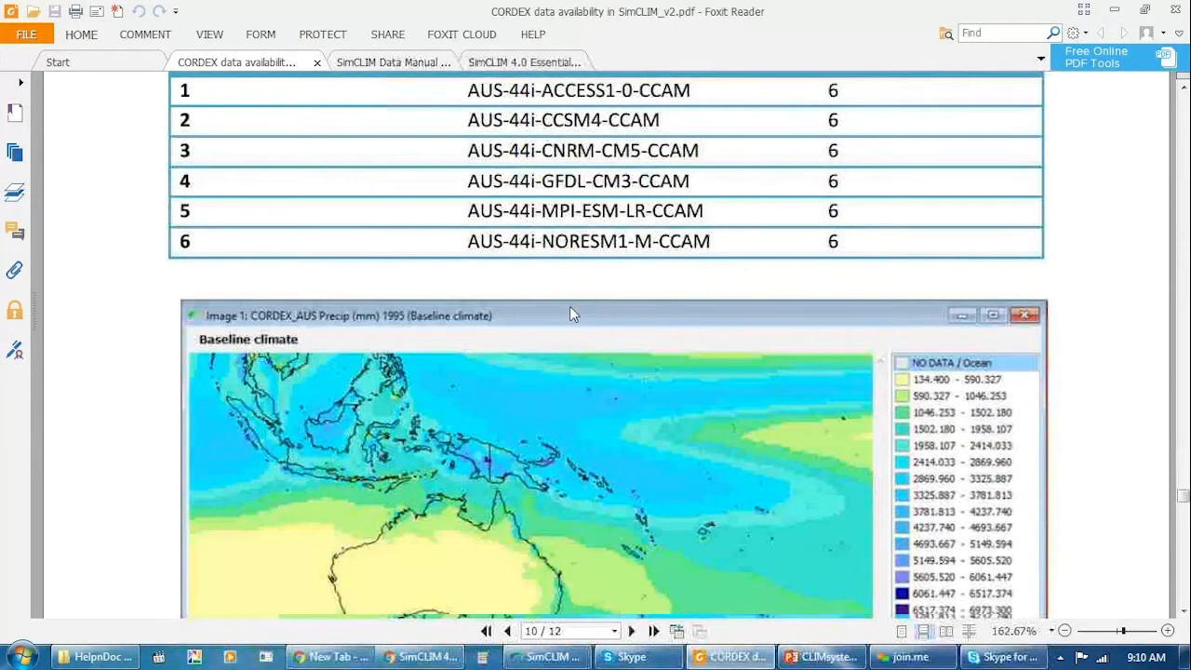
scroll(445, 323, down, 1)
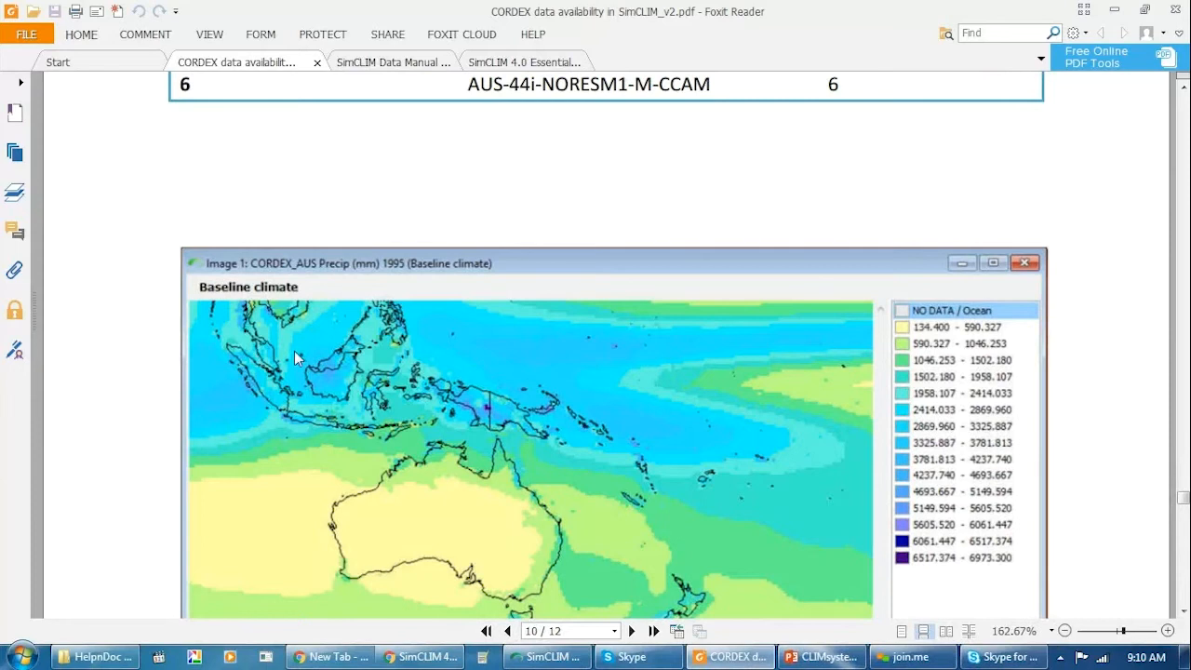
scroll(492, 370, down, 4)
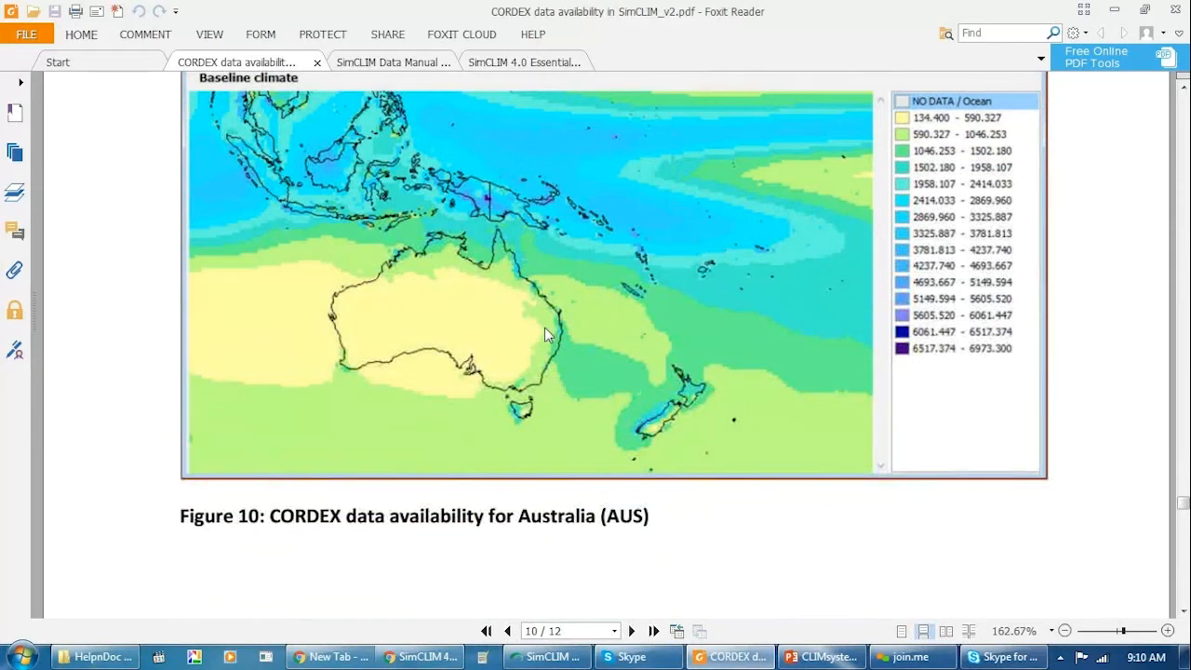
scroll(544, 334, up, 3)
scroll(546, 330, up, 2)
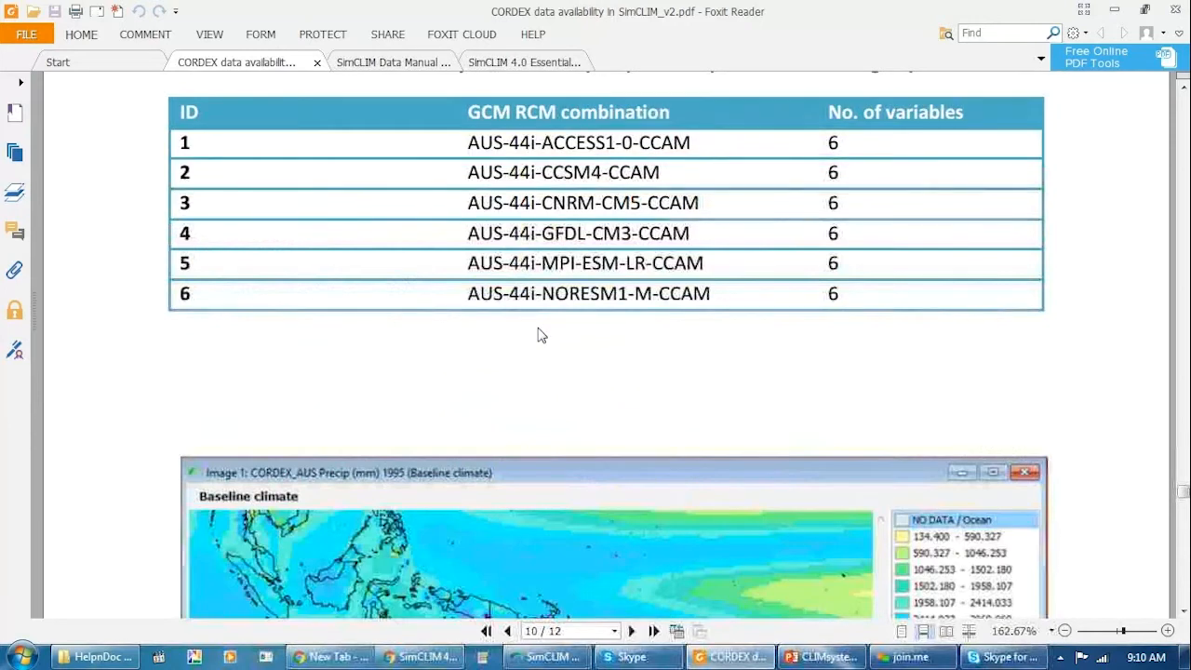
scroll(542, 335, down, 4)
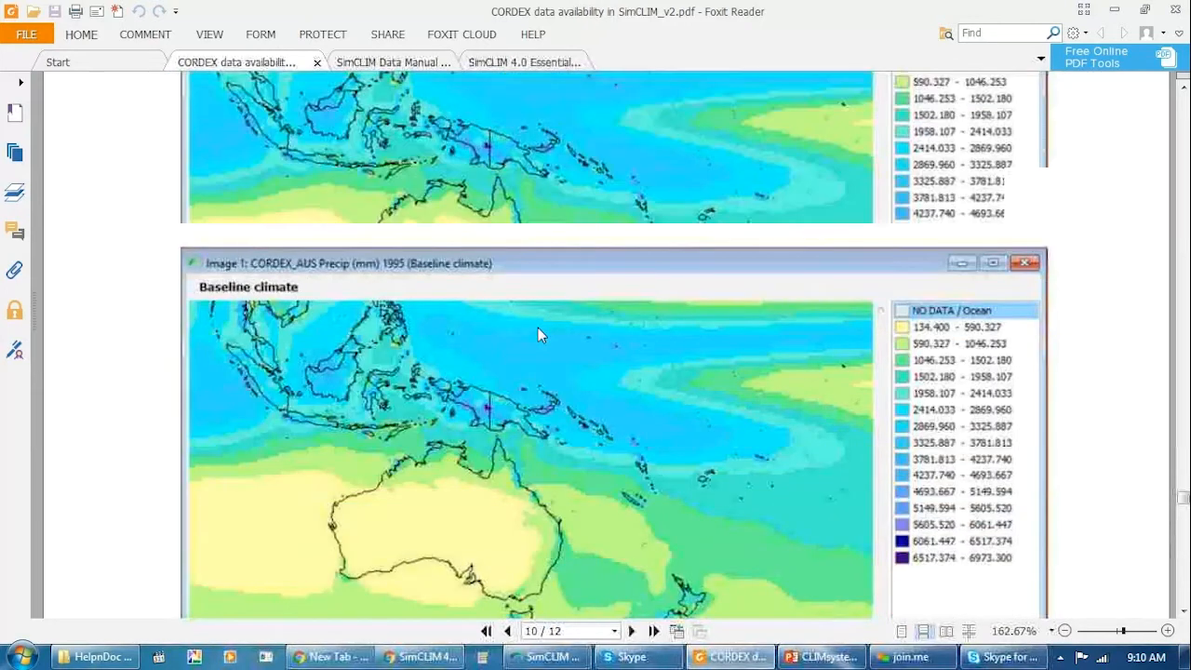
Examine Table 10 for the Europe (EUR) domain on page 11, comparing the EUR-11i and EUR-44i combinations and their variable numbers.
scroll(539, 335, down, 15)
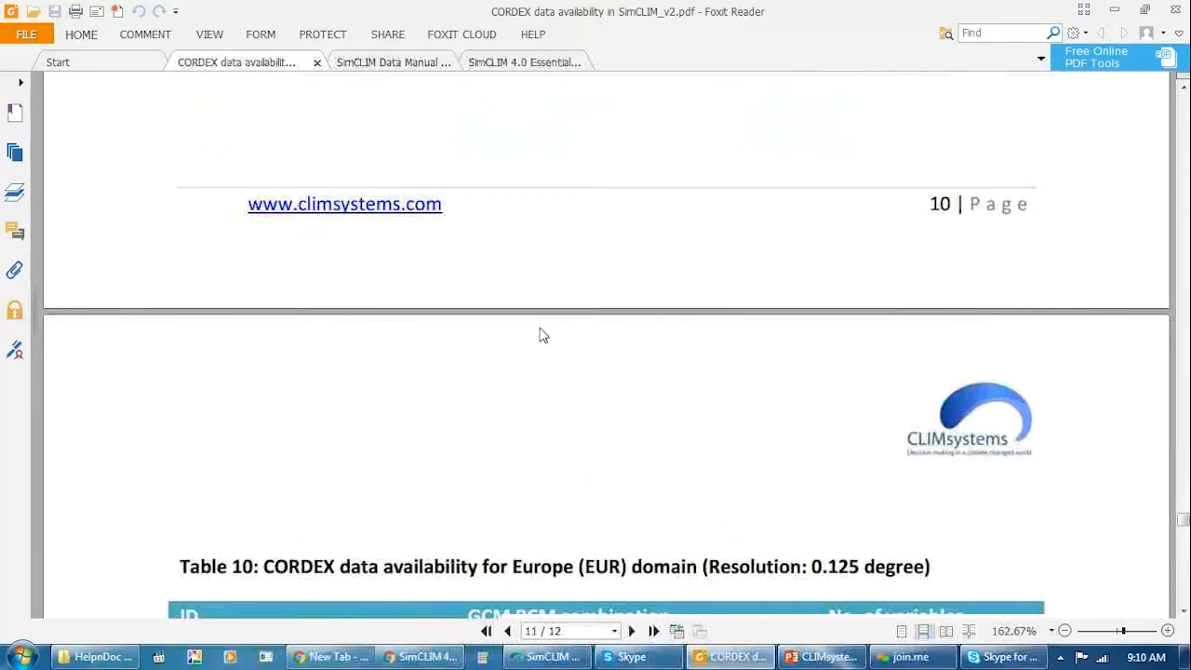
scroll(544, 335, down, 6)
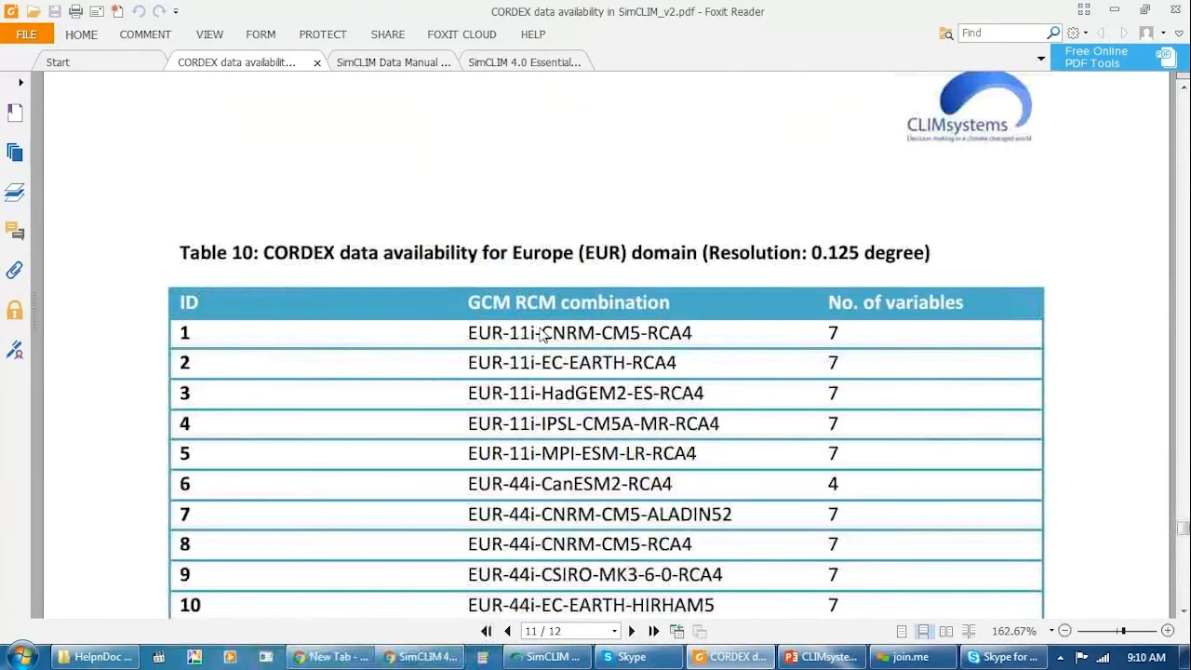
scroll(542, 335, down, 3)
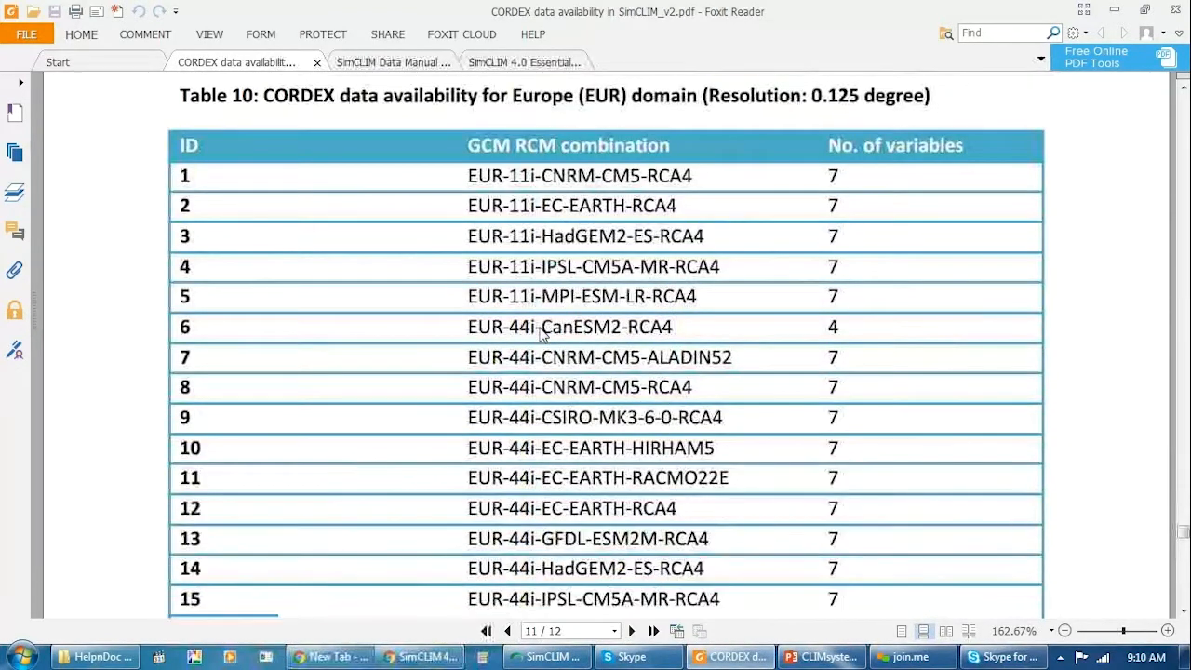
scroll(543, 335, down, 4)
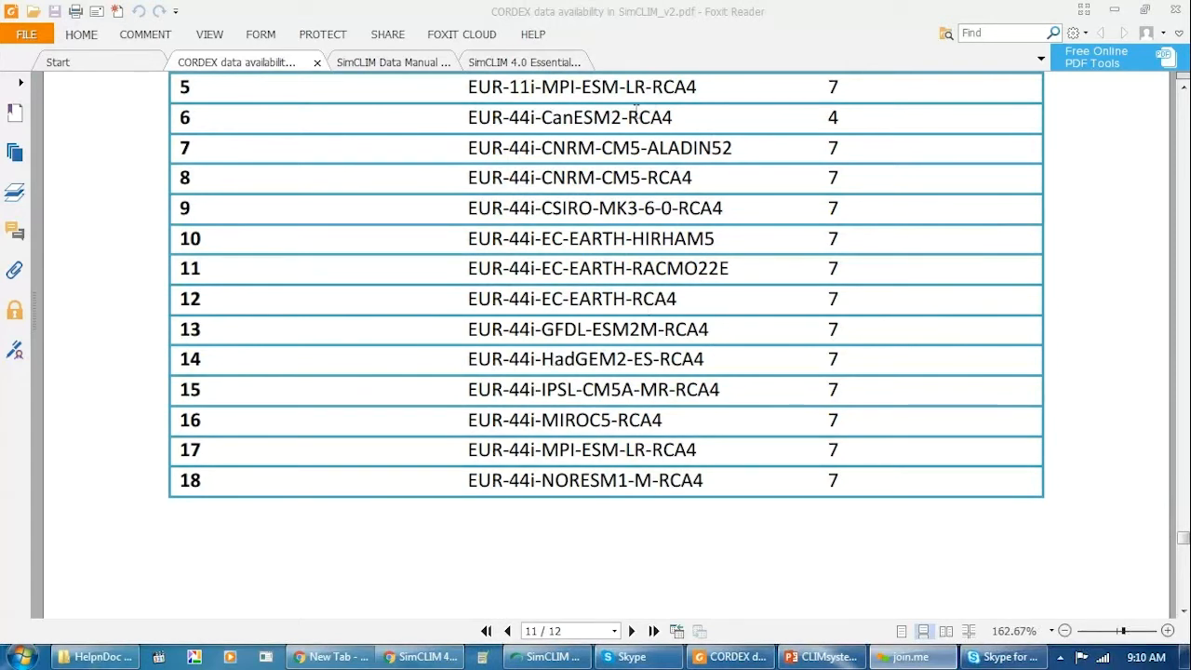
scroll(637, 121, up, 3)
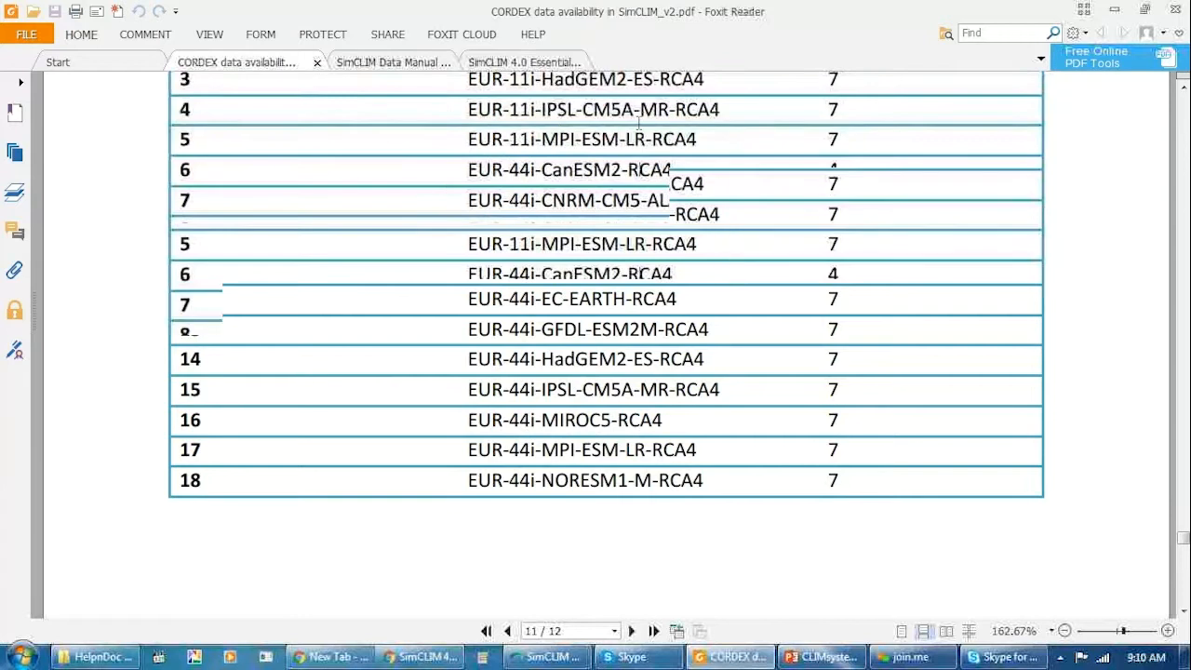
scroll(732, 258, up, 2)
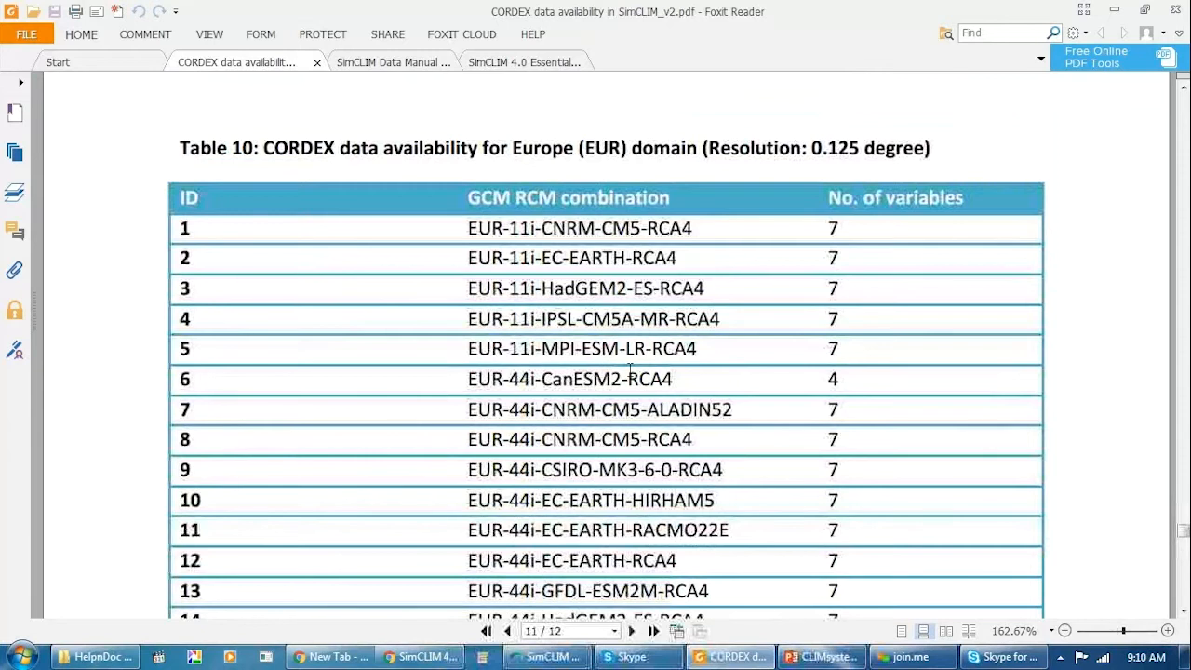
scroll(630, 370, down, 3)
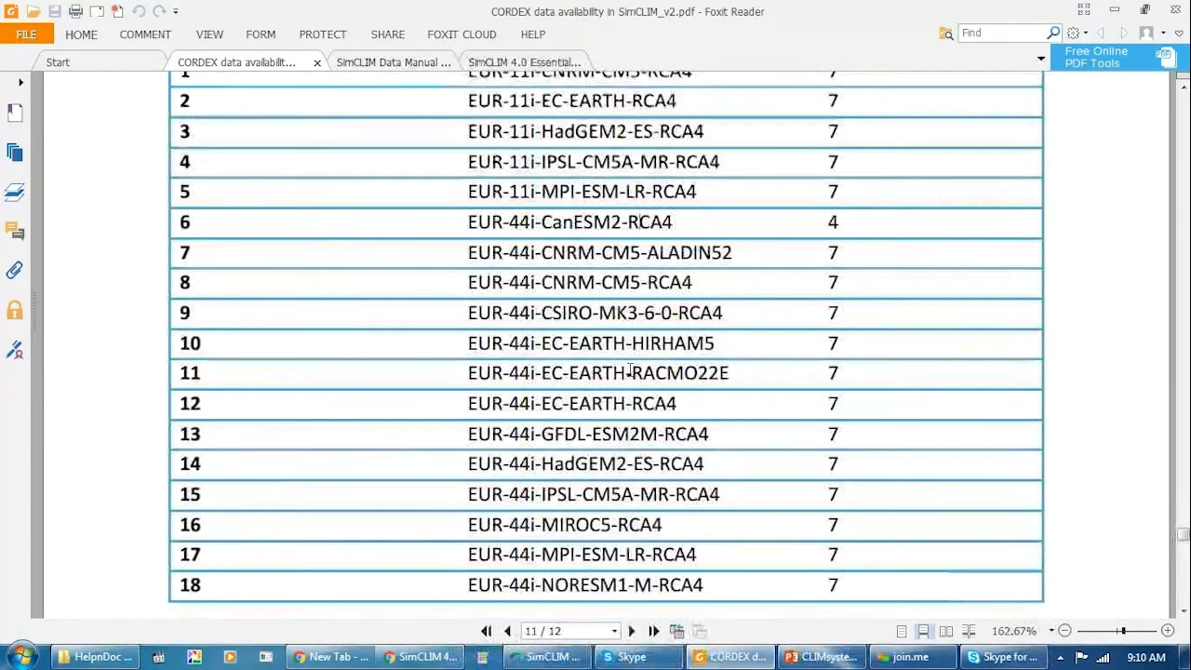
scroll(630, 370, down, 1)
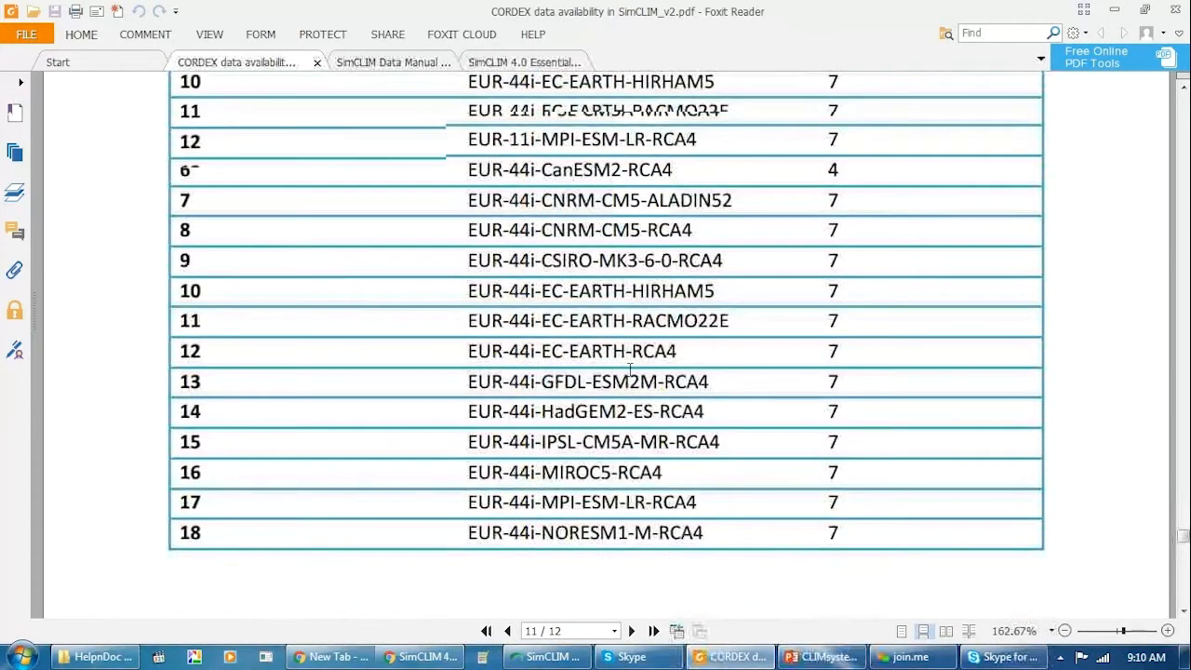
View the Figure 11 precipitation map of the Europe (EUR) domain and return to the last rows of Table 10.
scroll(630, 371, down, 4)
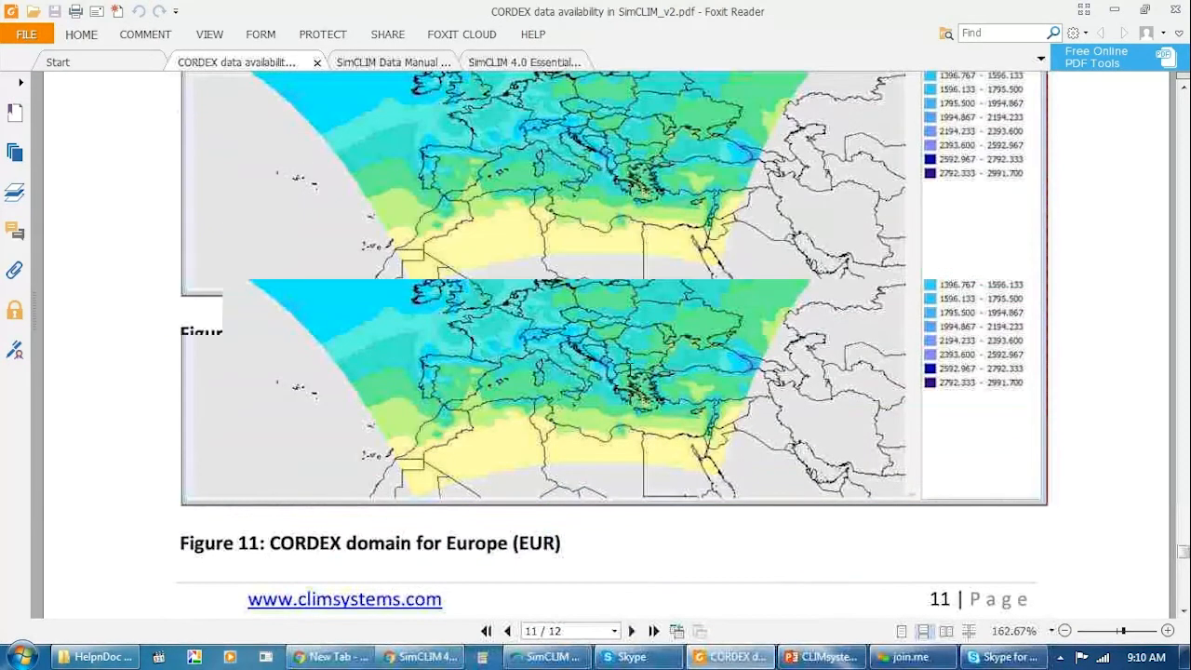
scroll(630, 370, down, 5)
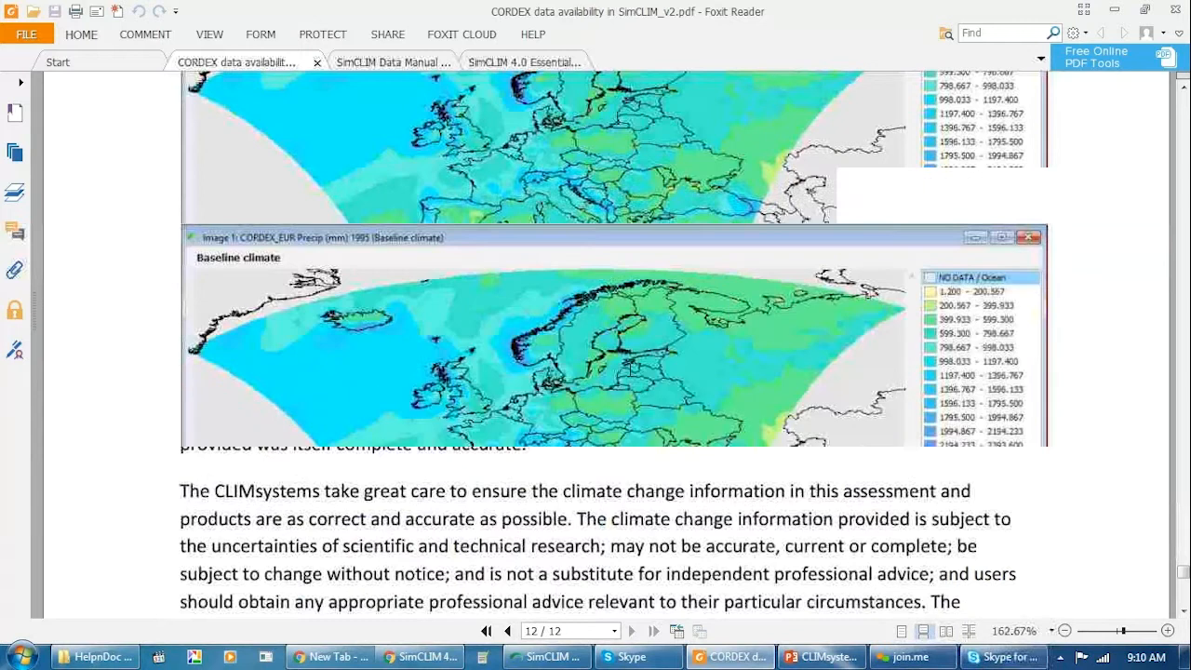
scroll(630, 370, up, 3)
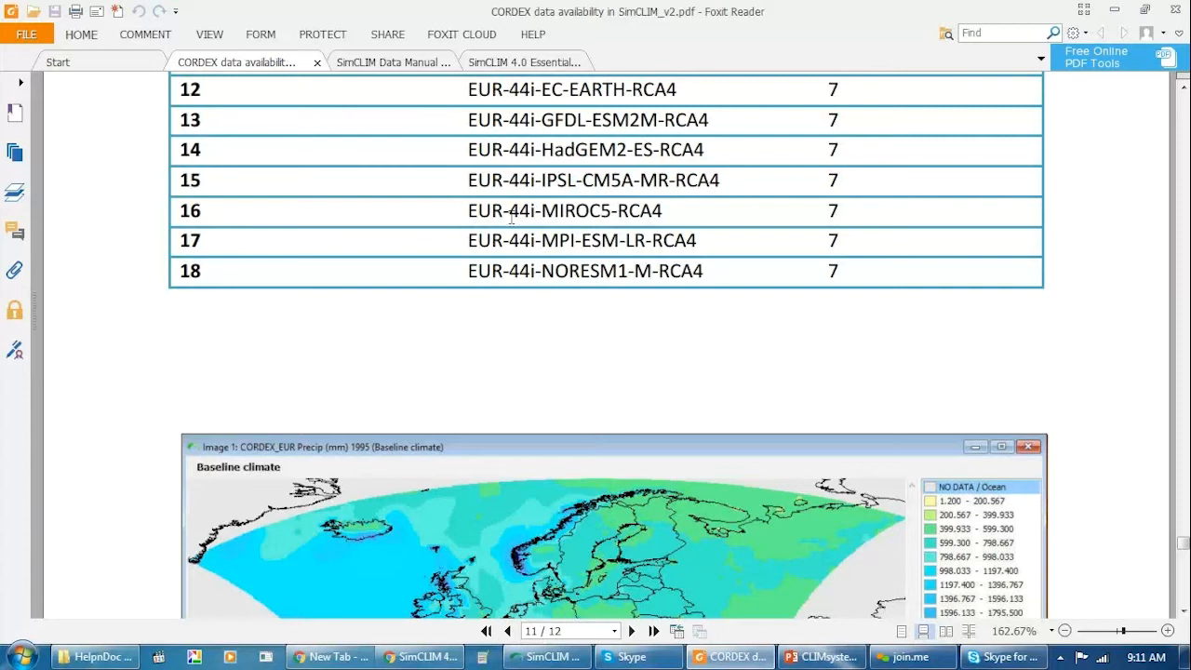
scroll(595, 312, up, 1)
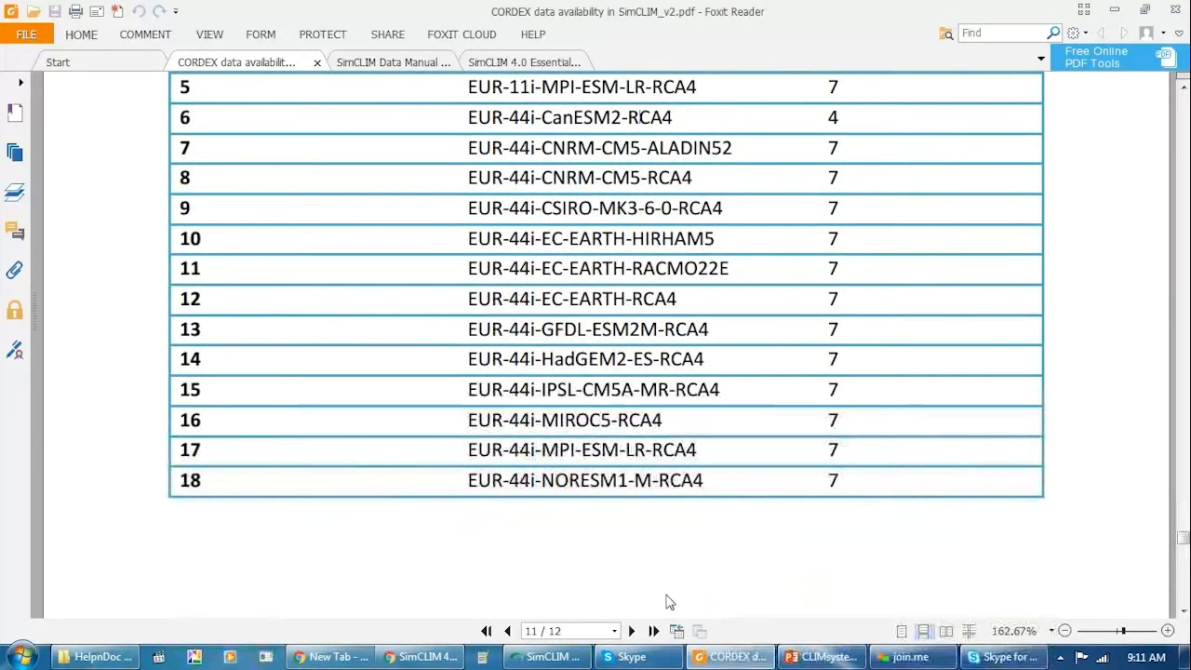
Switch to the SimCLIM Data Manual 4.0 document and go to its table of contents on page 3.
click(404, 63)
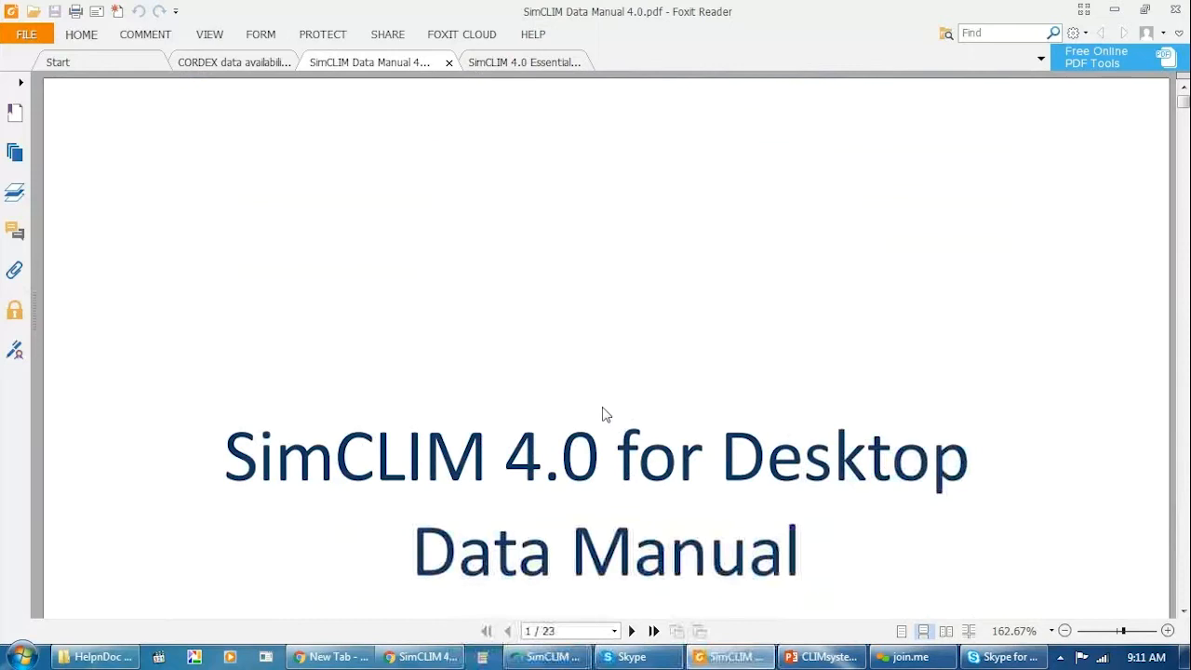
scroll(602, 416, down, 2)
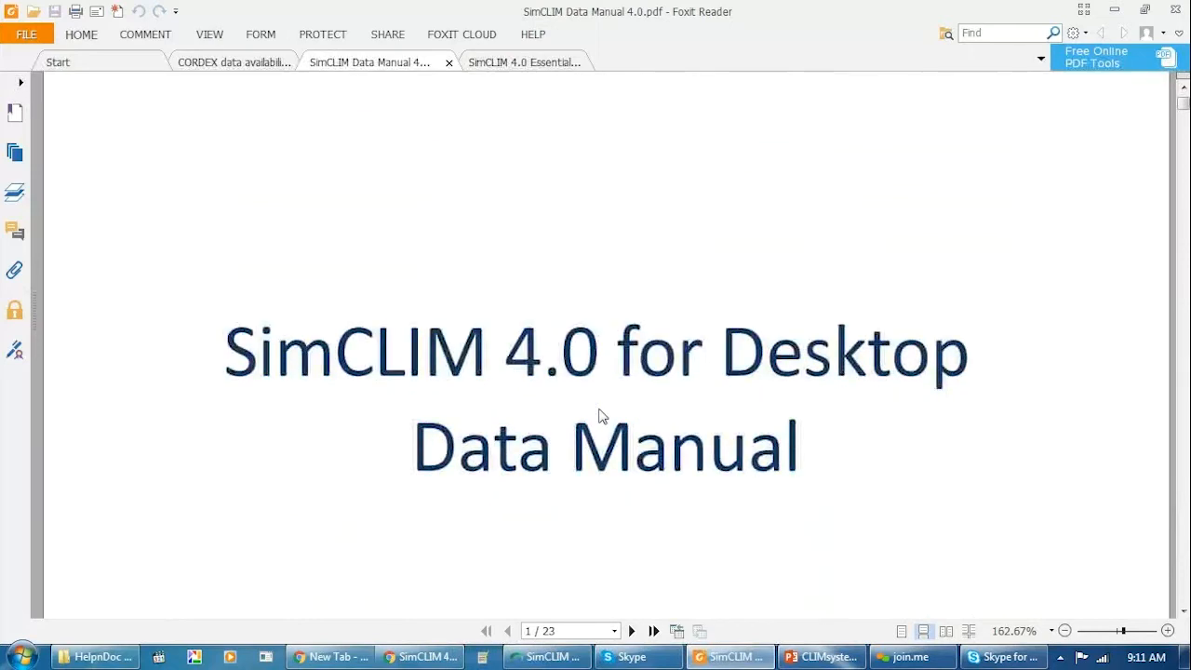
scroll(602, 416, down, 3)
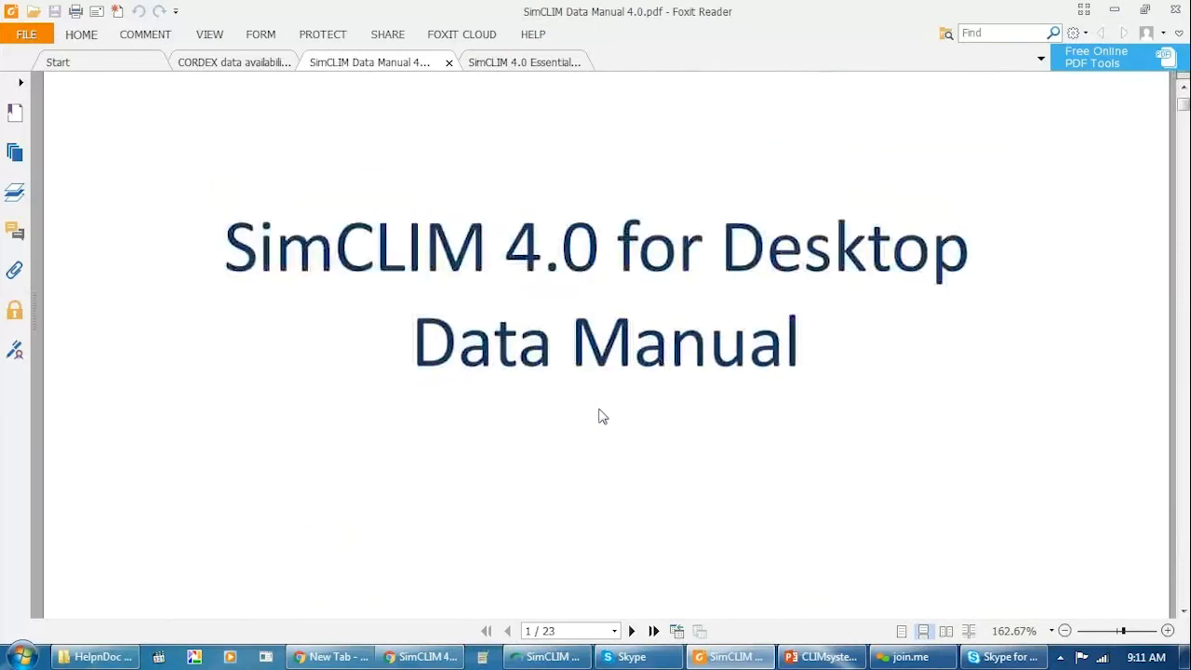
scroll(602, 416, down, 4)
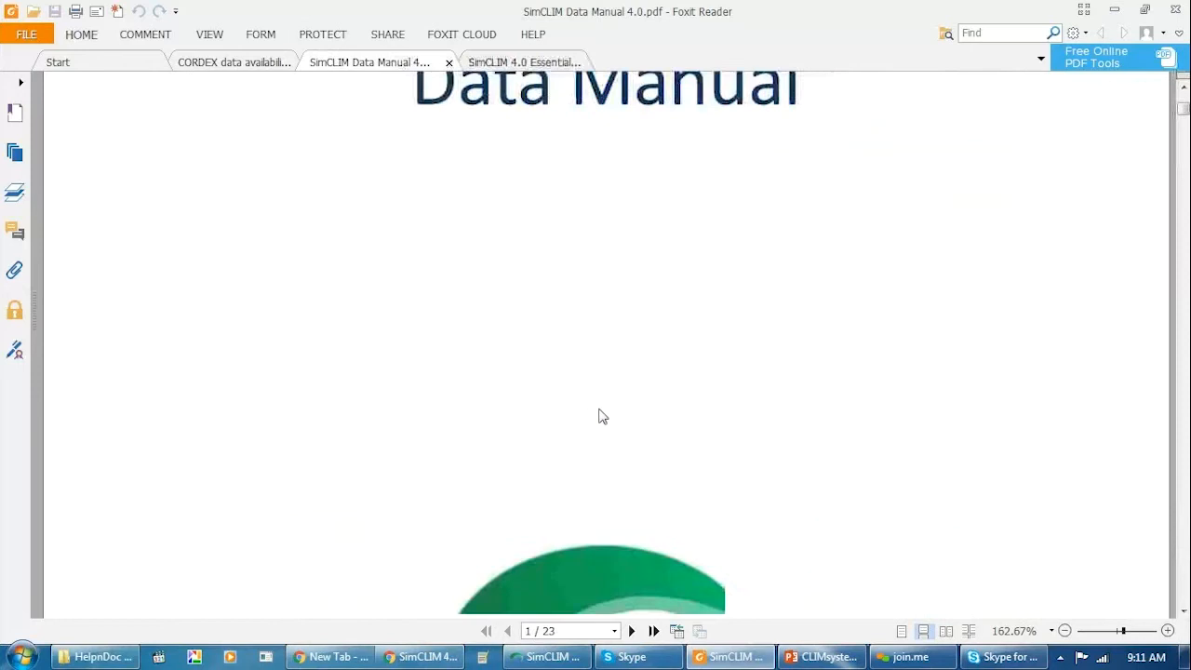
scroll(602, 416, down, 10)
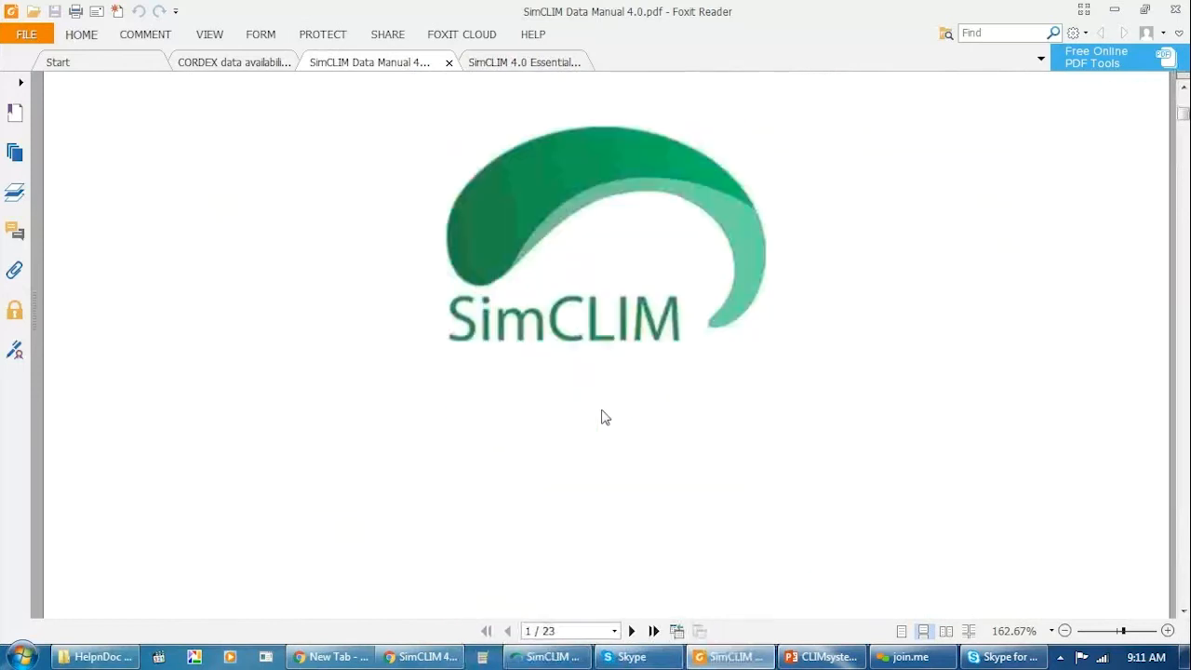
scroll(602, 416, down, 15)
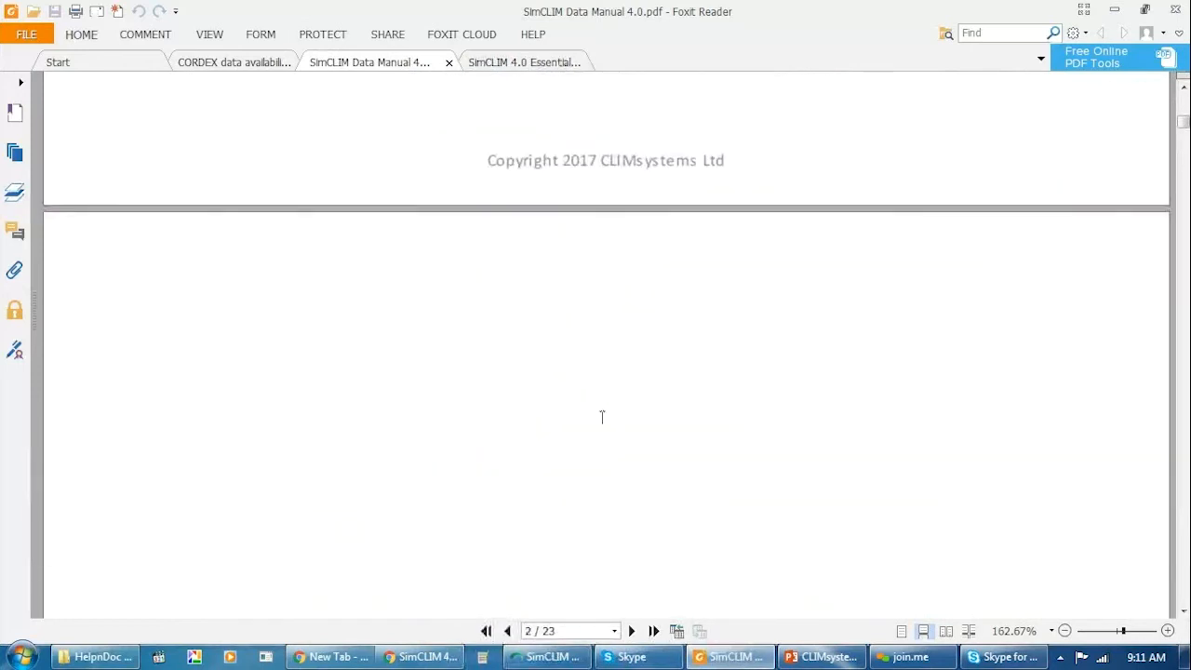
scroll(603, 430, down, 10)
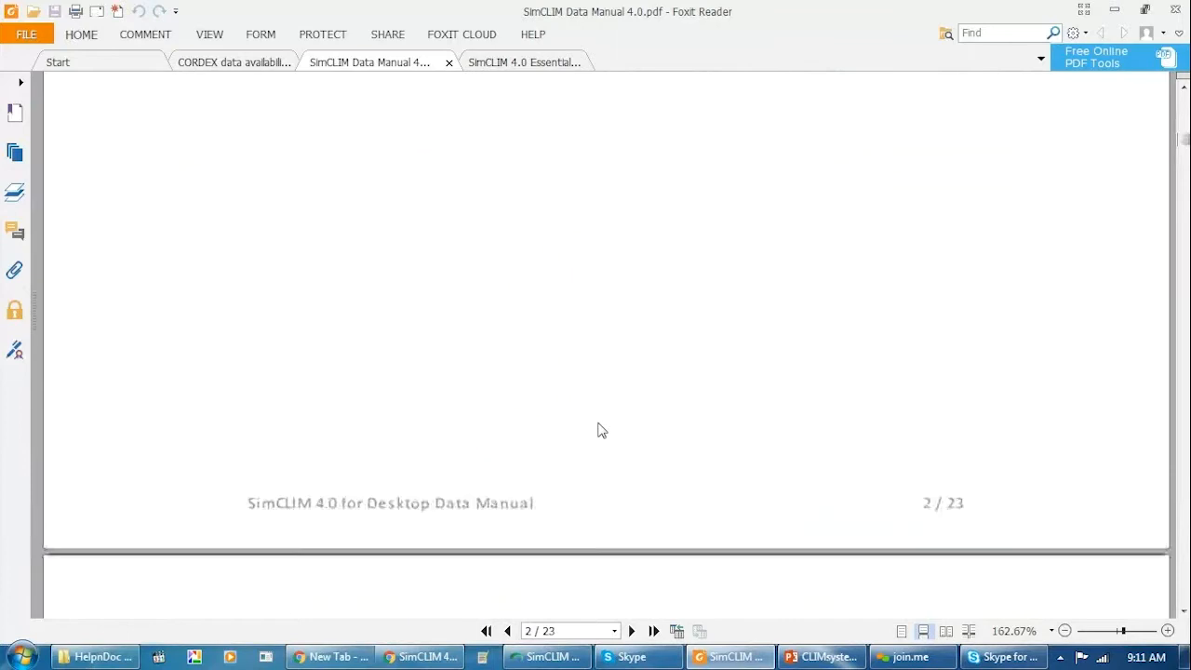
scroll(600, 430, down, 5)
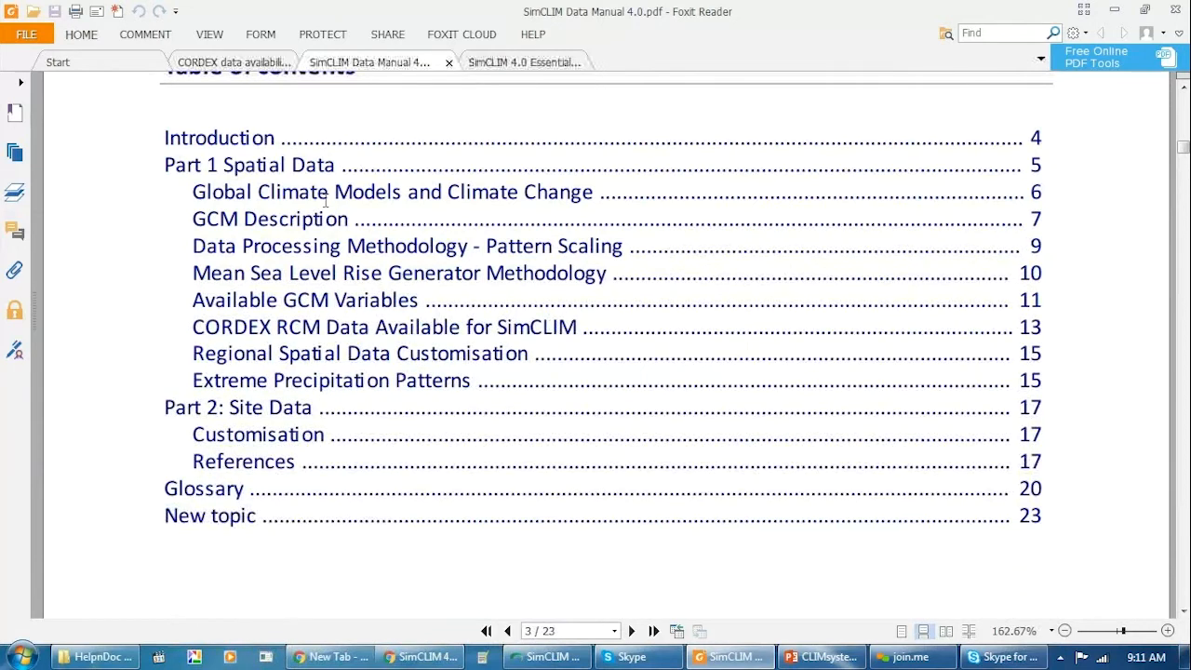
Read the Data Manual's contents entries for Part 1 Spatial Data, Part 2: Site Data and the Glossary.
scroll(326, 201, down, 2)
scroll(325, 201, up, 2)
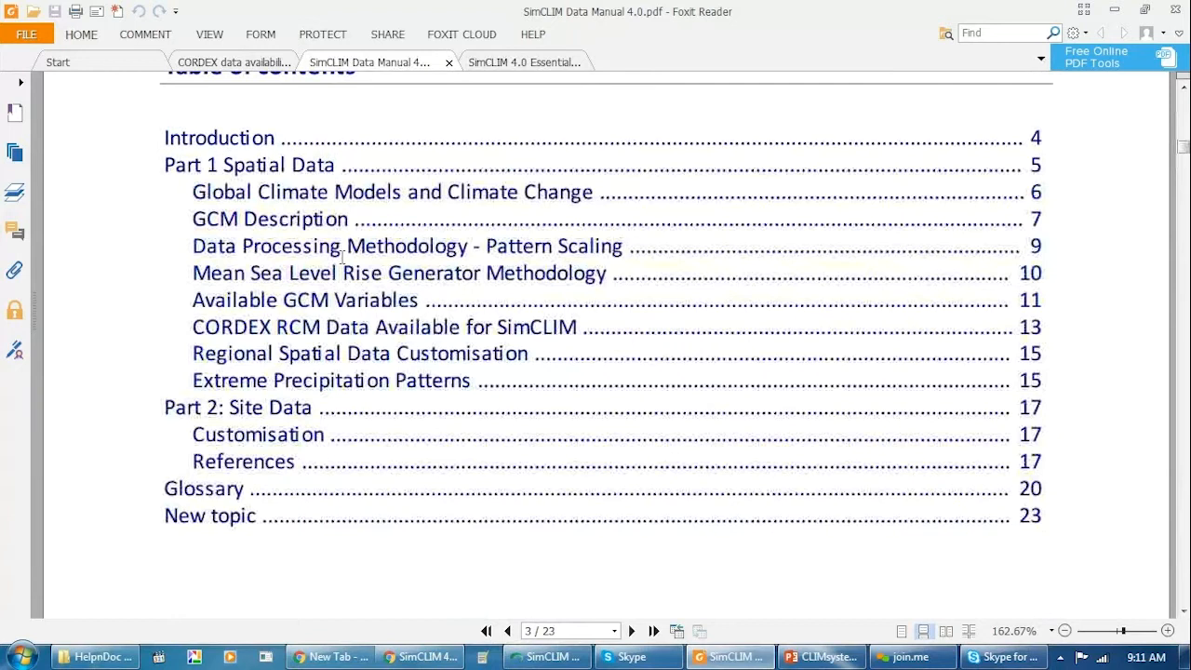
scroll(343, 256, down, 2)
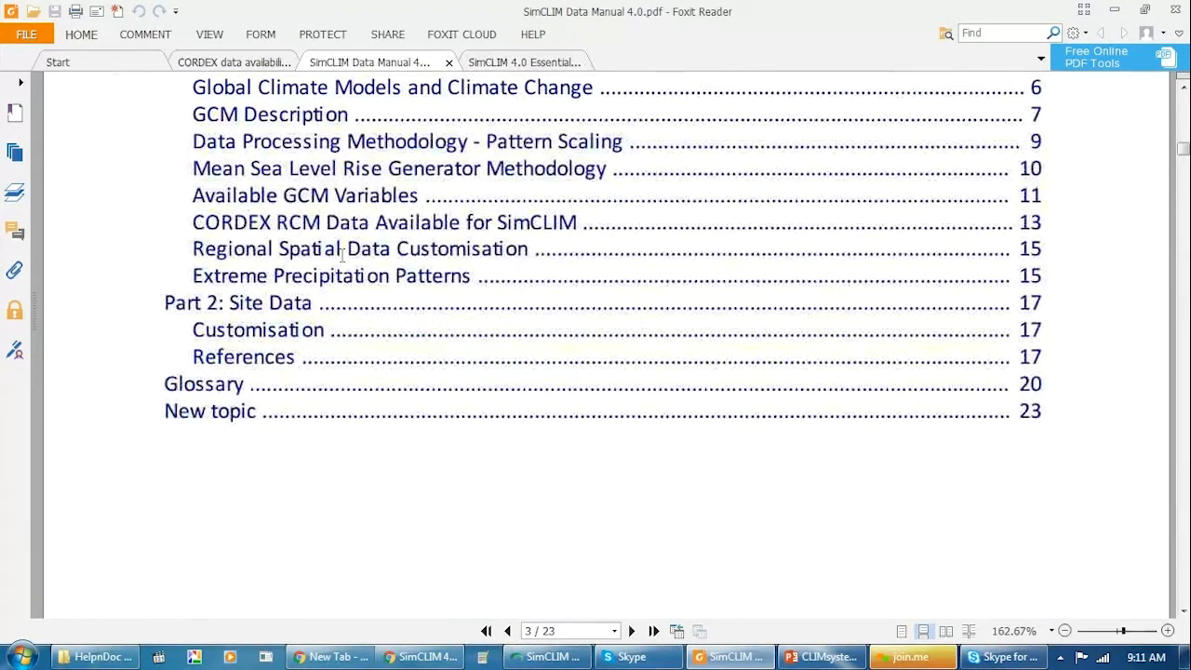
scroll(342, 256, up, 2)
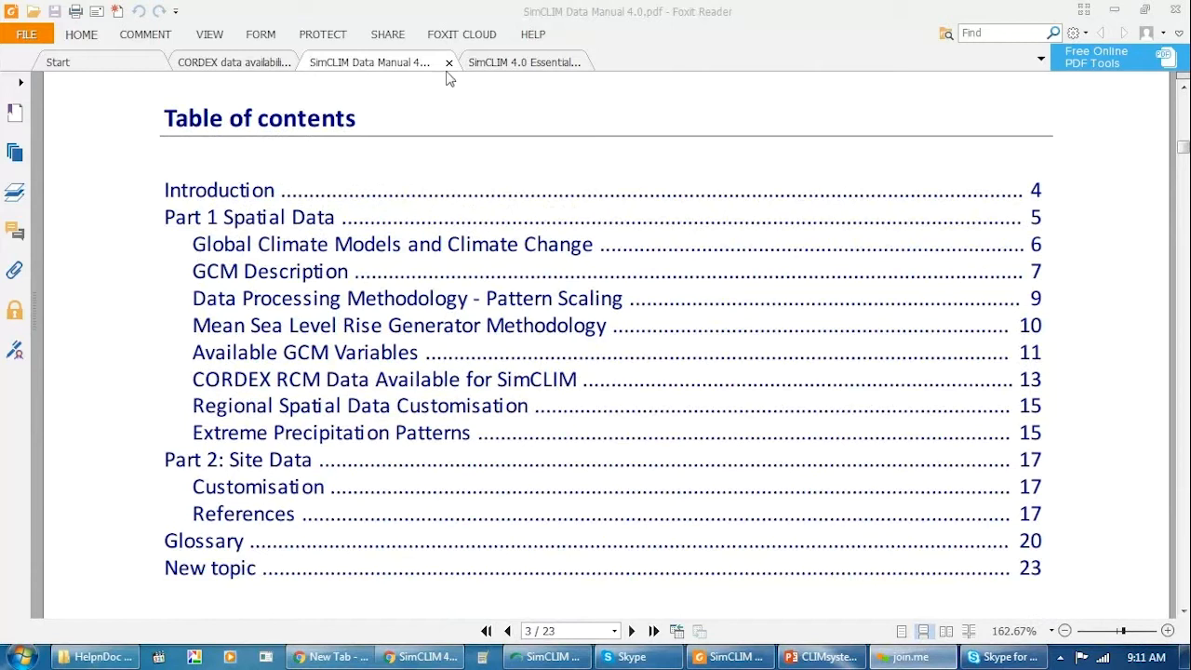
Switch to the SimCLIM 4.0 Essentials document and look through the topics in its table of contents on page 3.
click(524, 63)
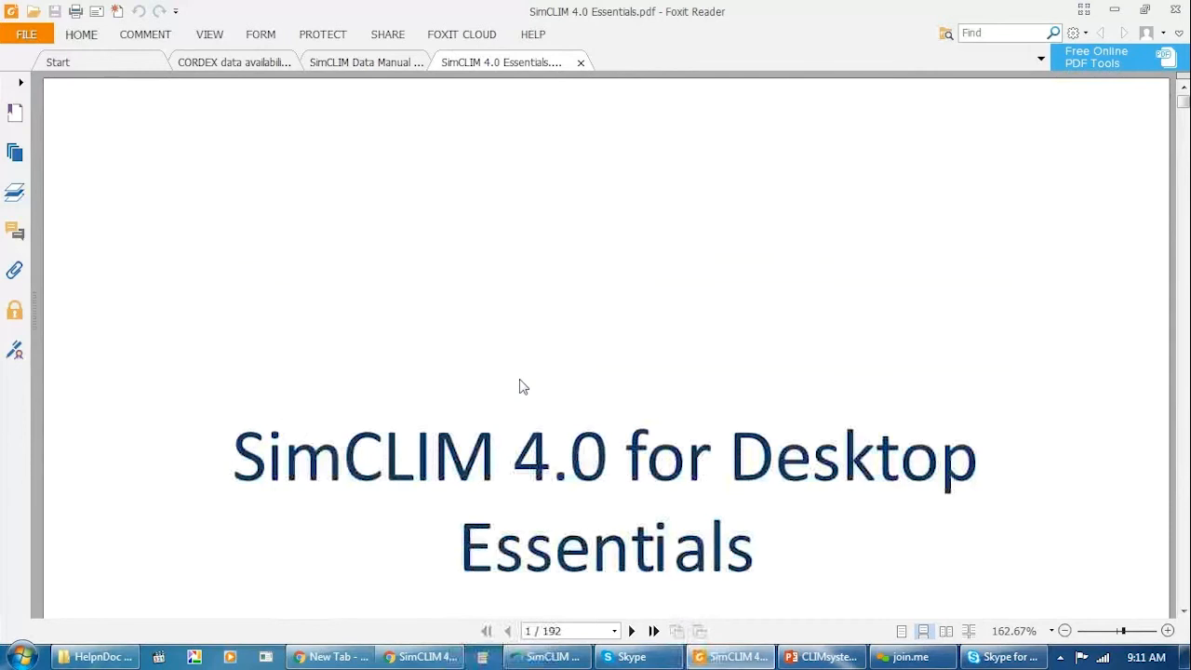
scroll(547, 411, down, 3)
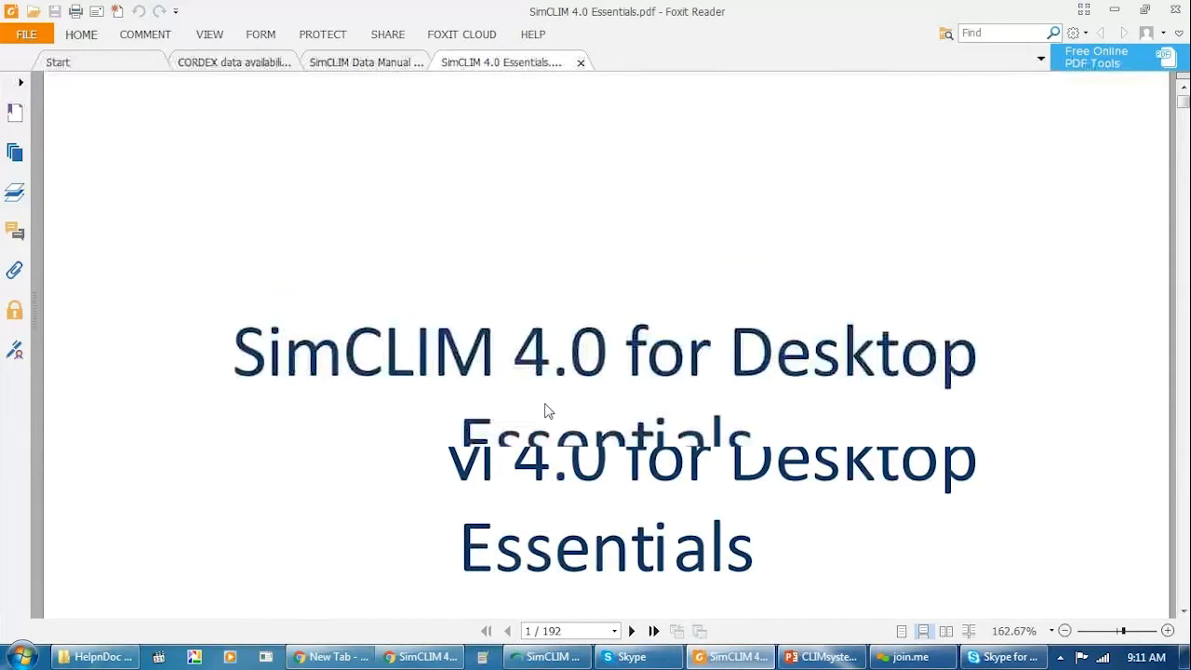
scroll(547, 410, down, 10)
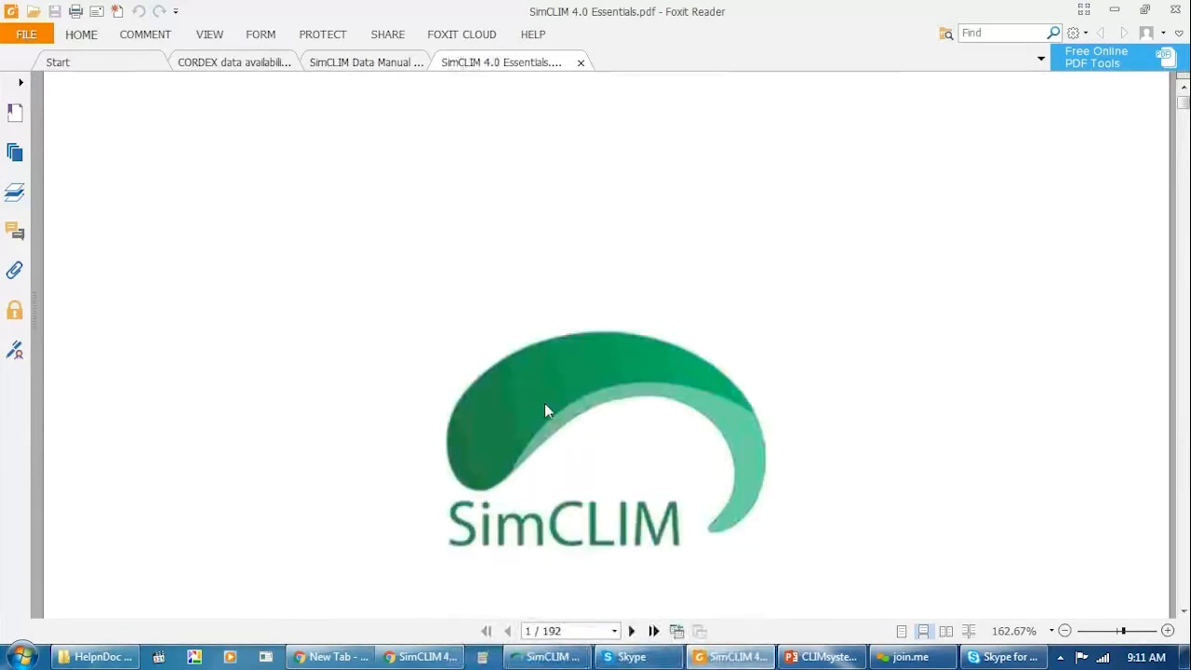
scroll(547, 411, down, 4)
scroll(549, 412, down, 15)
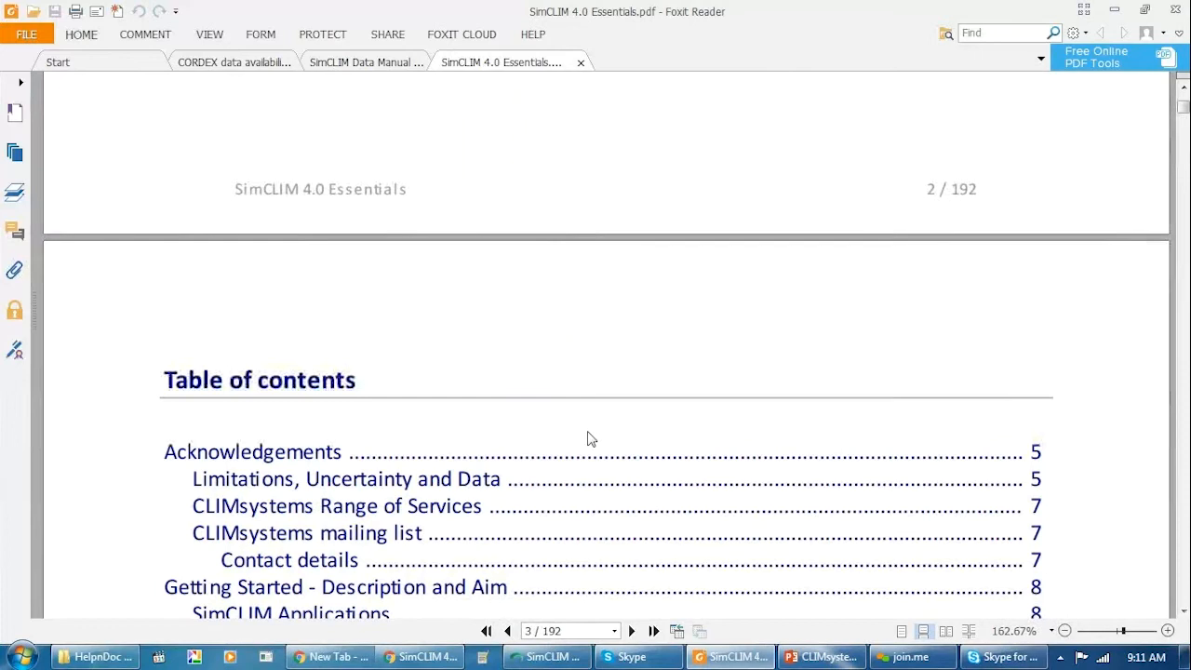
scroll(588, 439, down, 2)
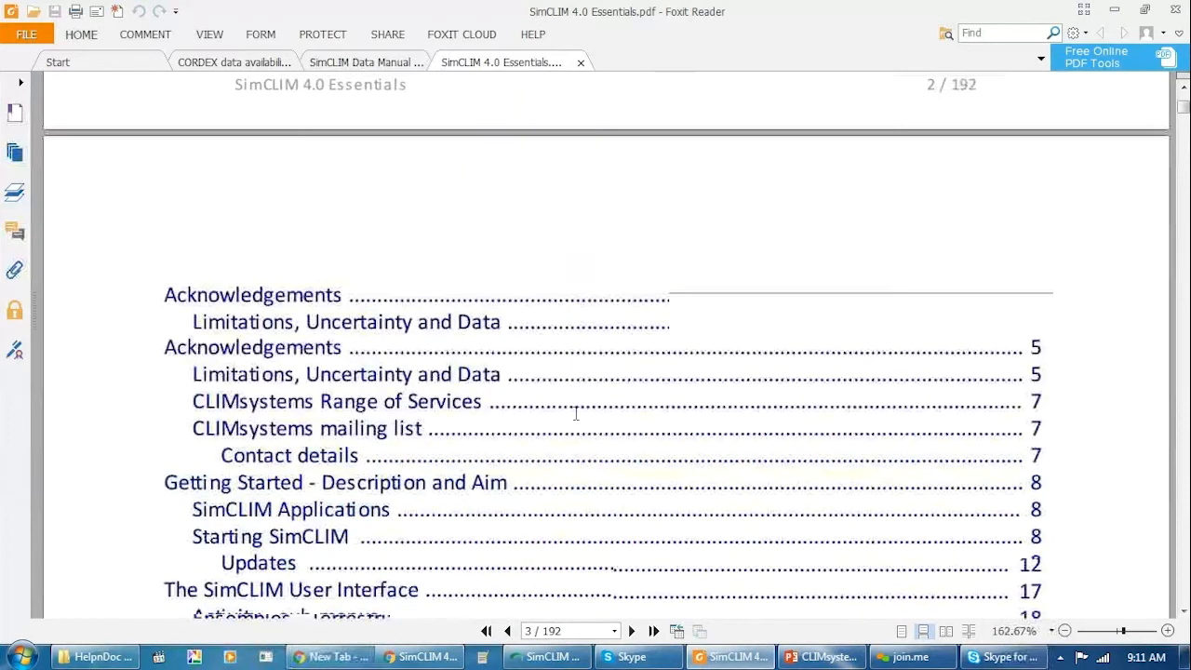
scroll(542, 377, down, 3)
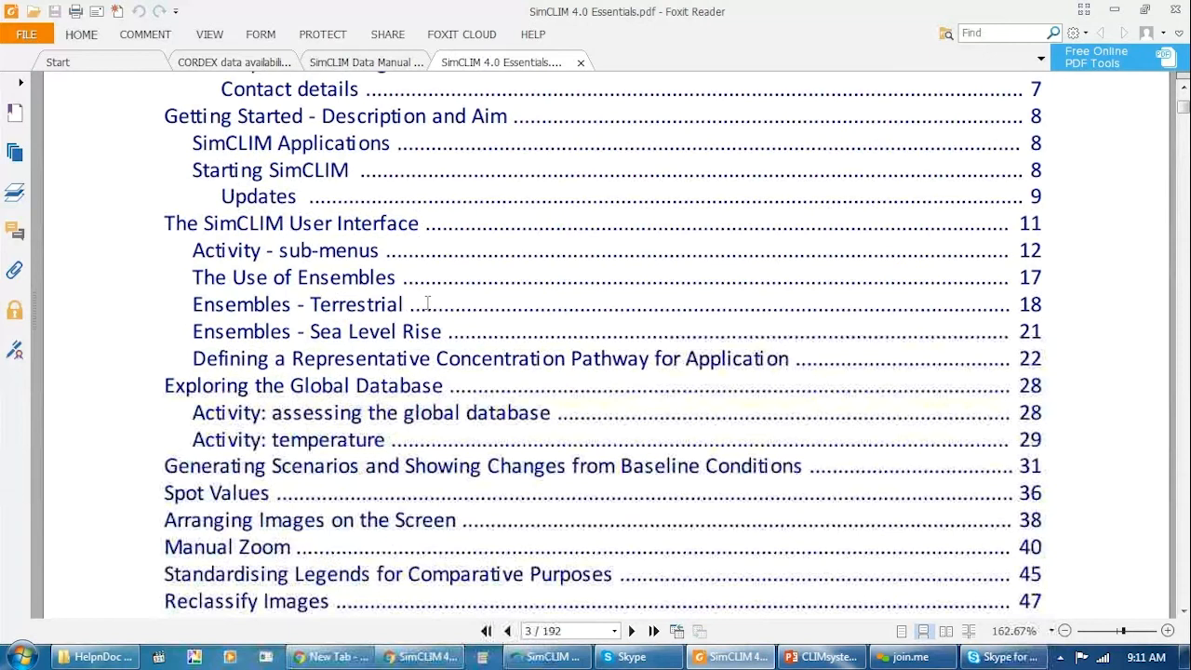
Read the Essentials guide's contents entries through Impact Models and Sample List of Publications and Reports, and return to the start of the list.
scroll(427, 302, down, 2)
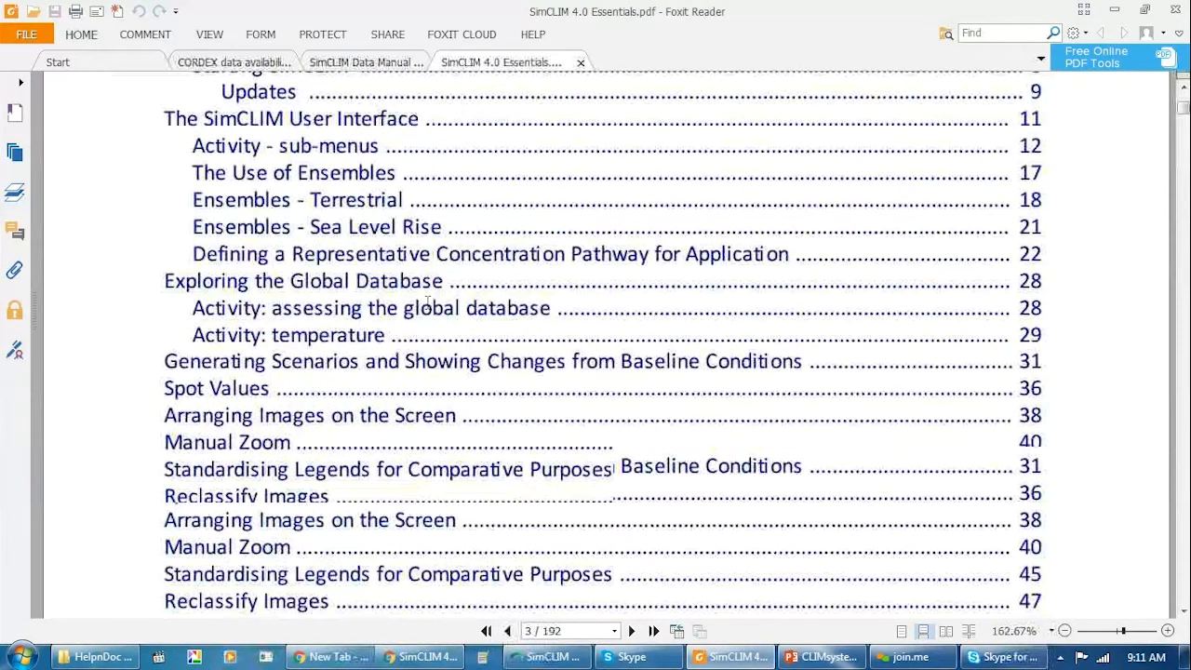
scroll(427, 301, down, 1)
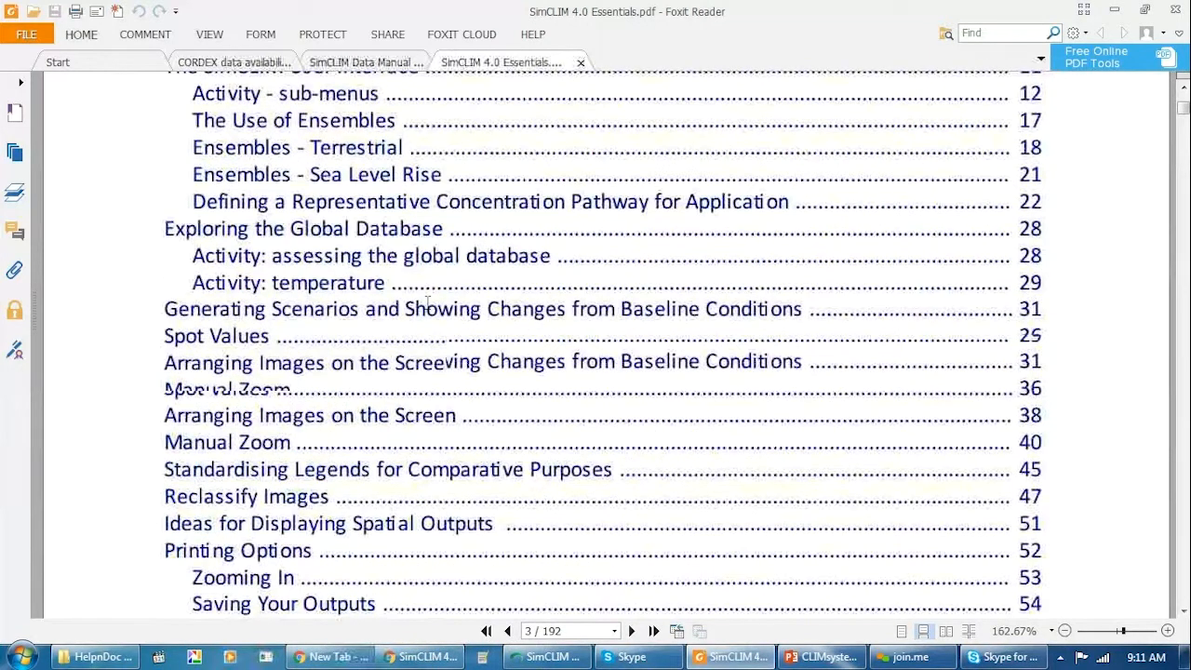
scroll(428, 302, down, 1)
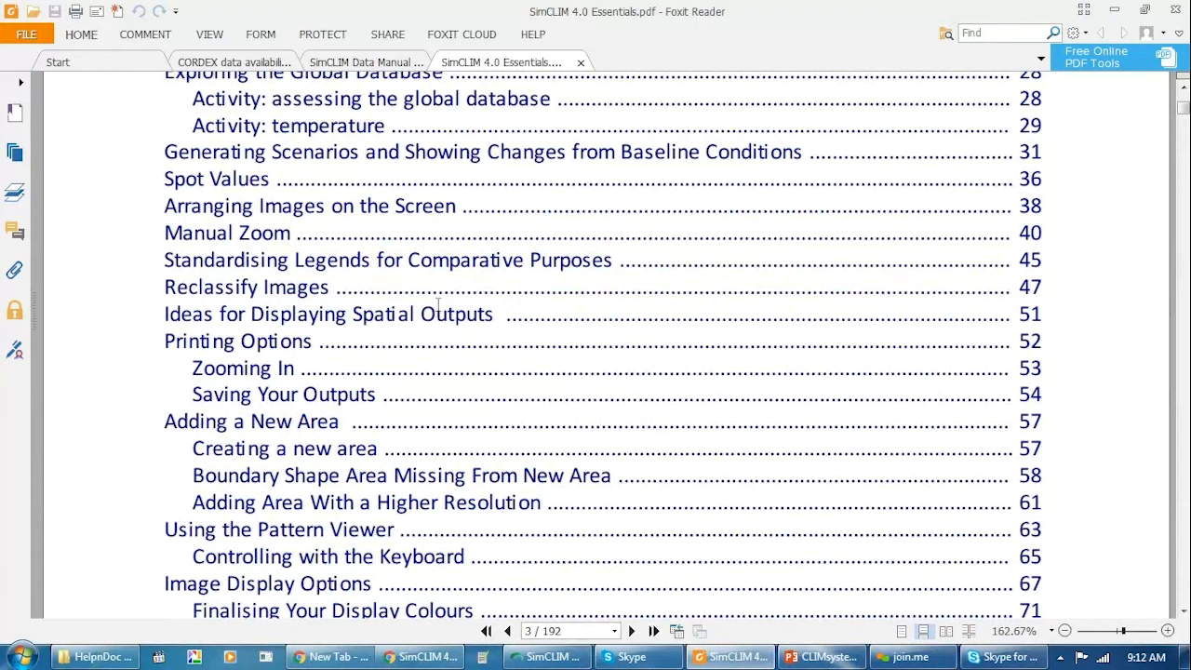
scroll(438, 303, down, 5)
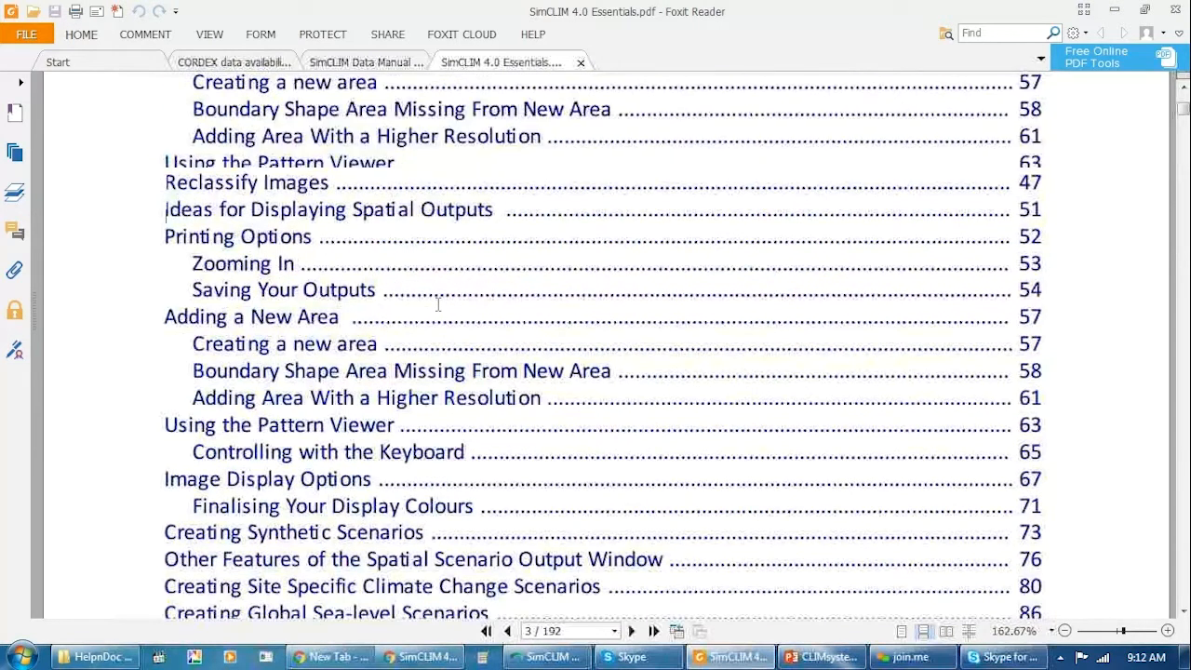
scroll(437, 303, down, 3)
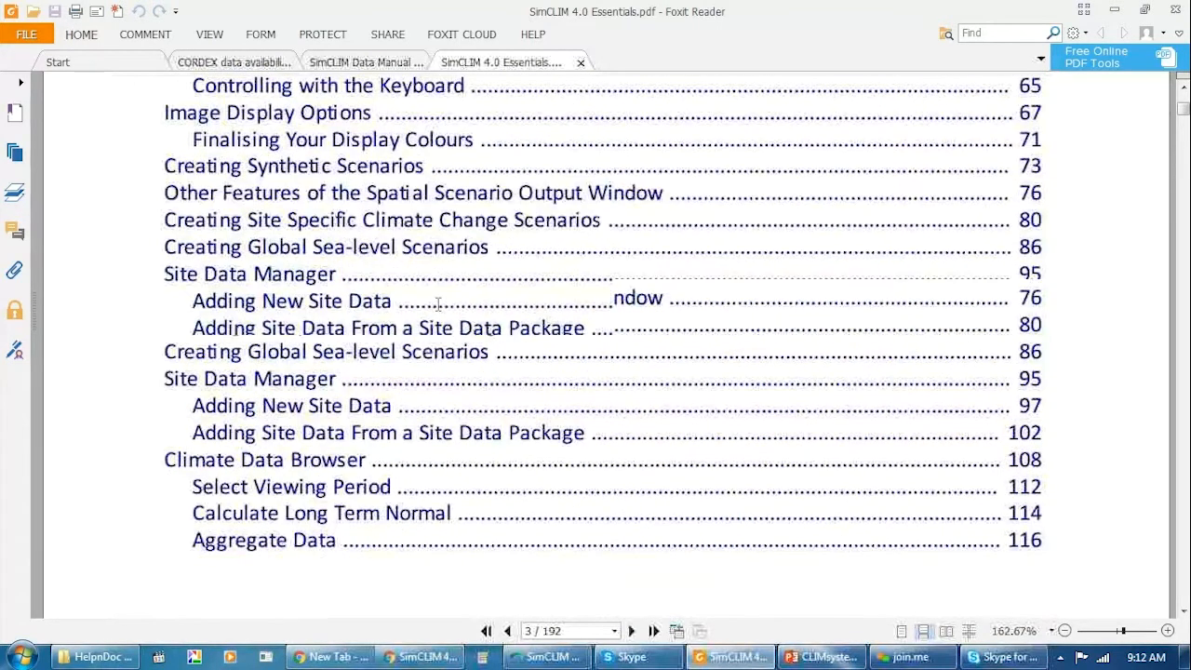
scroll(437, 304, down, 3)
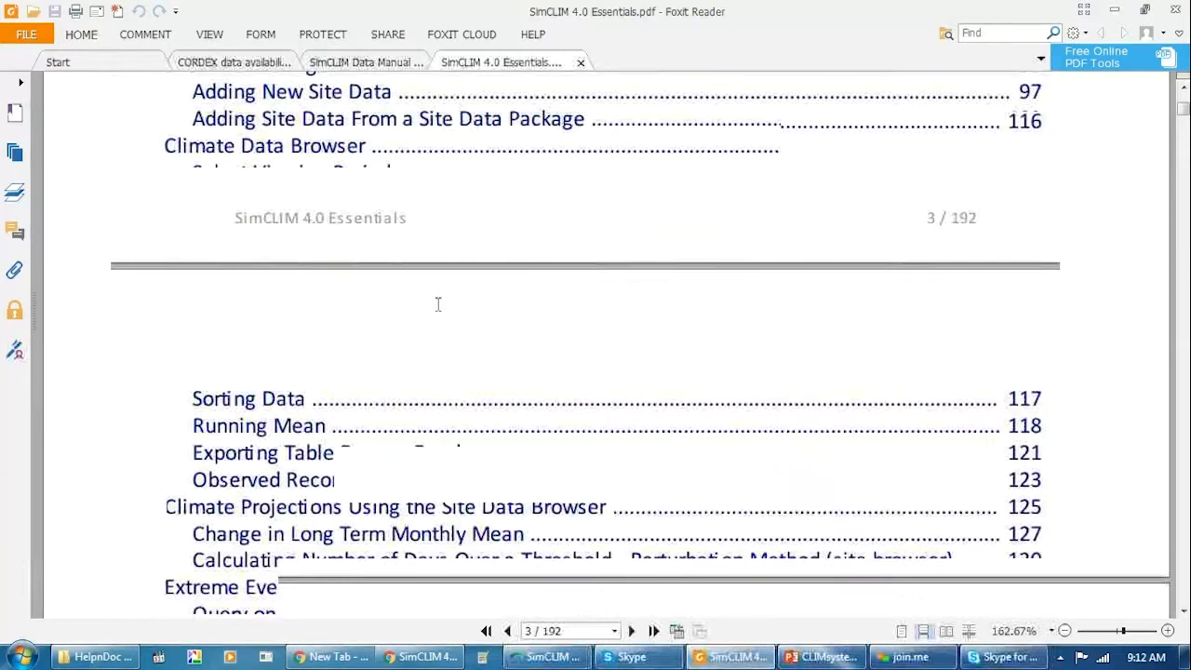
scroll(438, 303, down, 2)
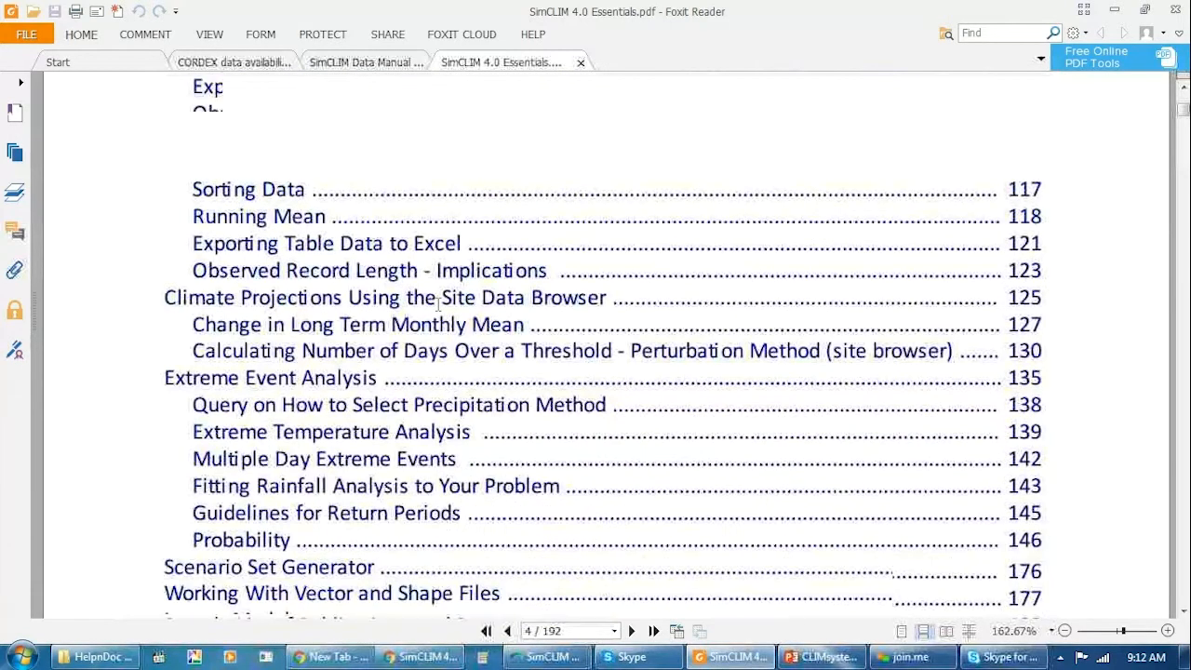
scroll(437, 304, down, 3)
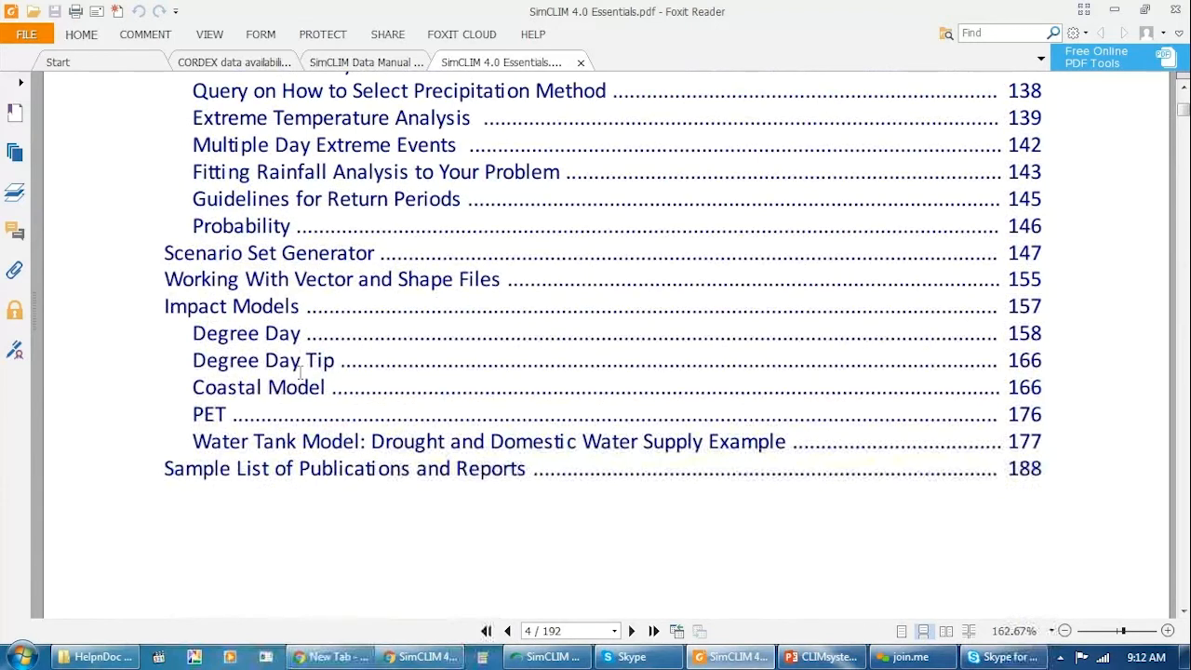
scroll(326, 382, up, 3)
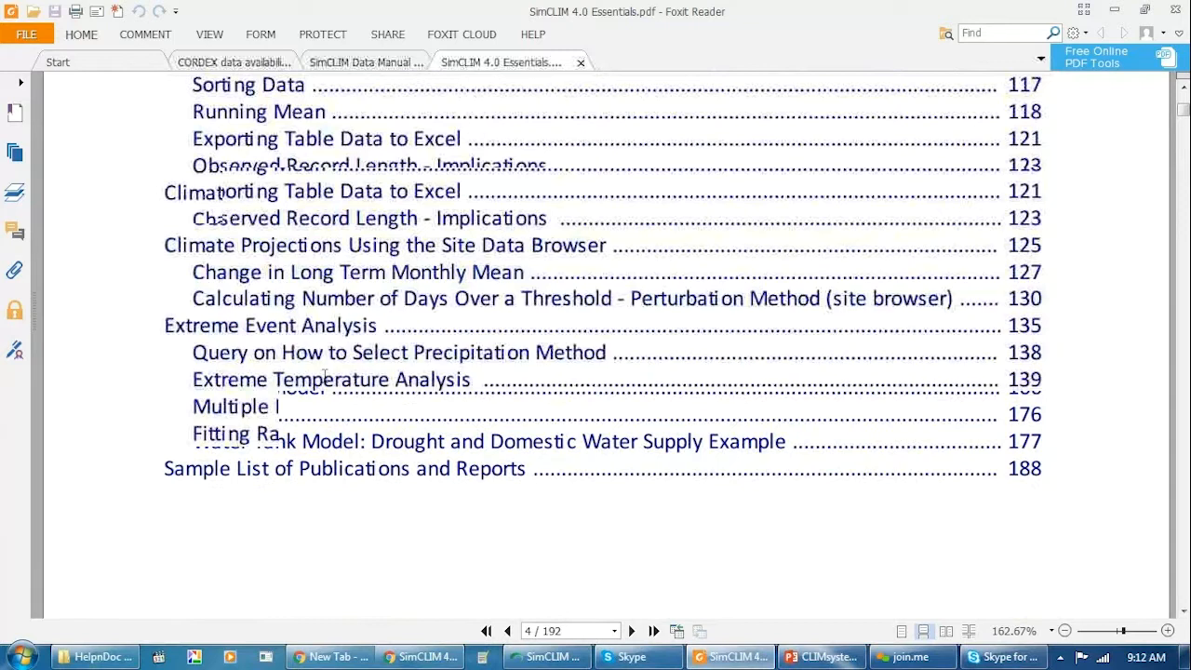
scroll(325, 376, up, 7)
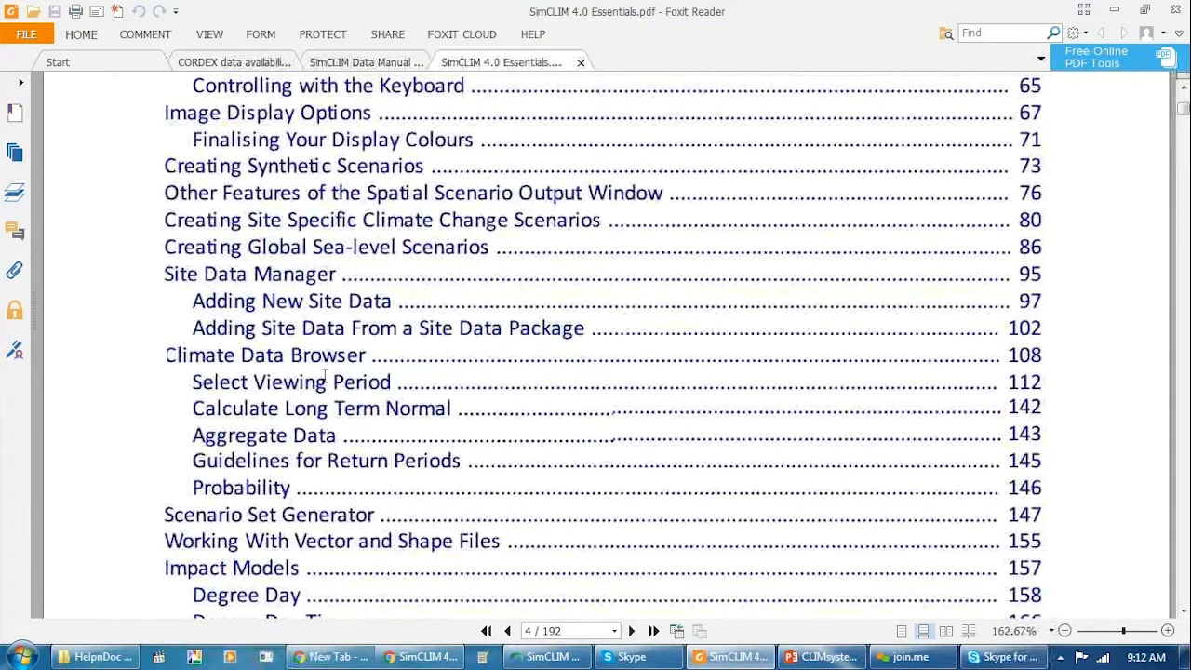
scroll(324, 376, up, 5)
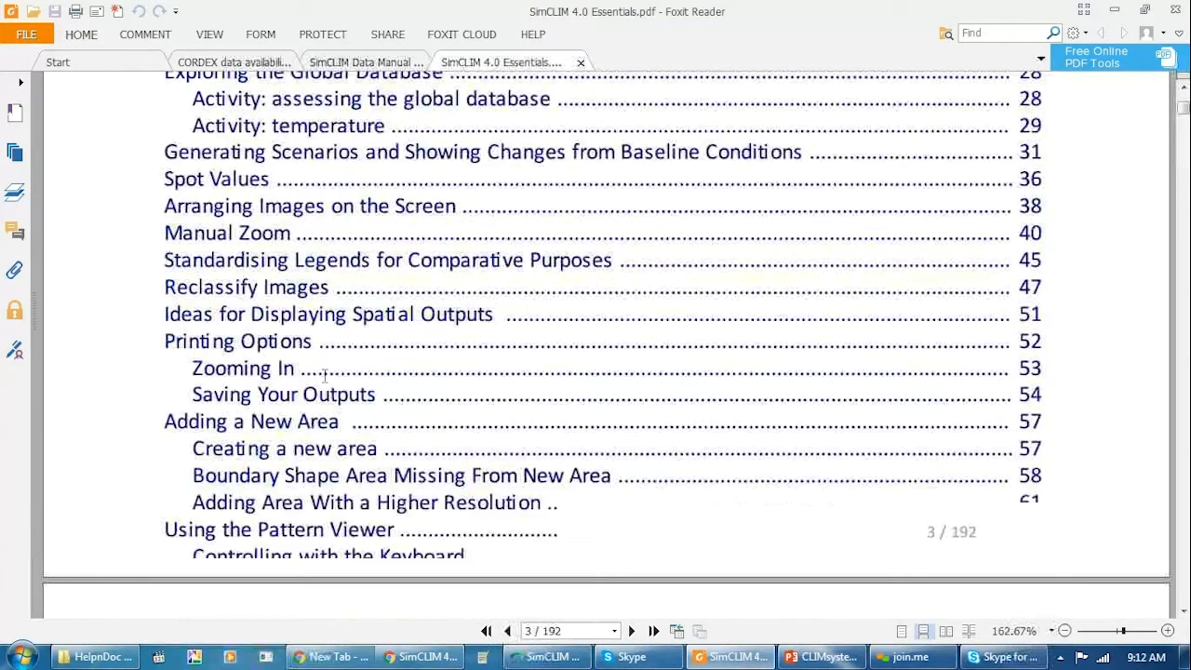
scroll(424, 175, up, 3)
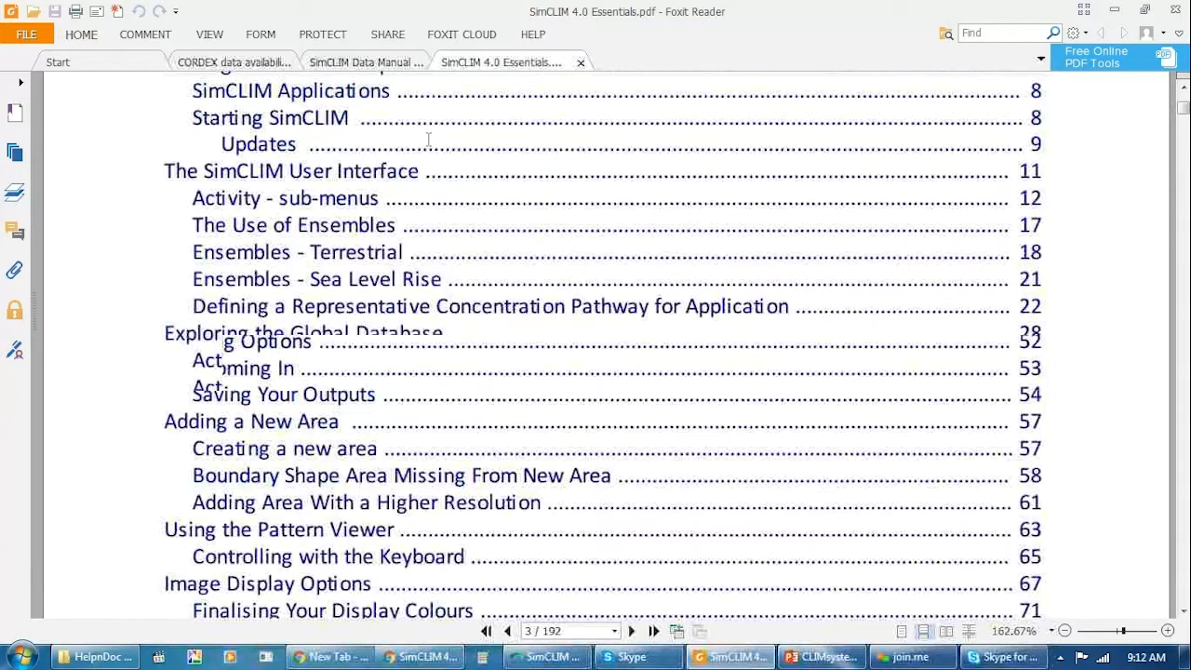
scroll(428, 139, up, 2)
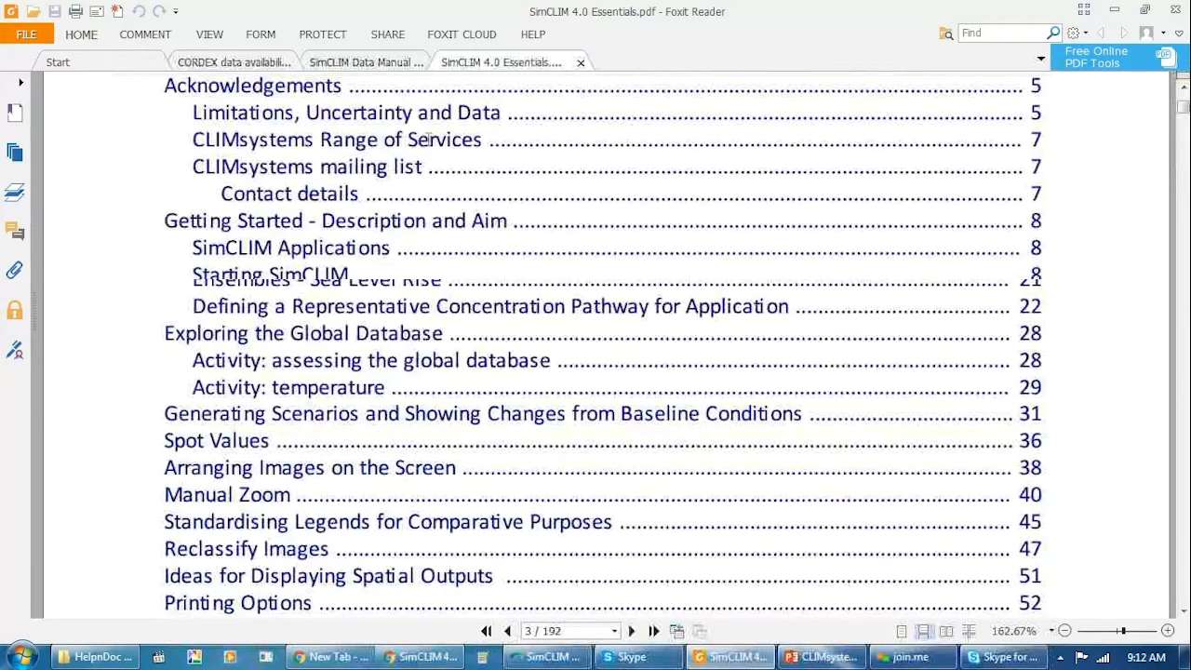
scroll(428, 139, up, 3)
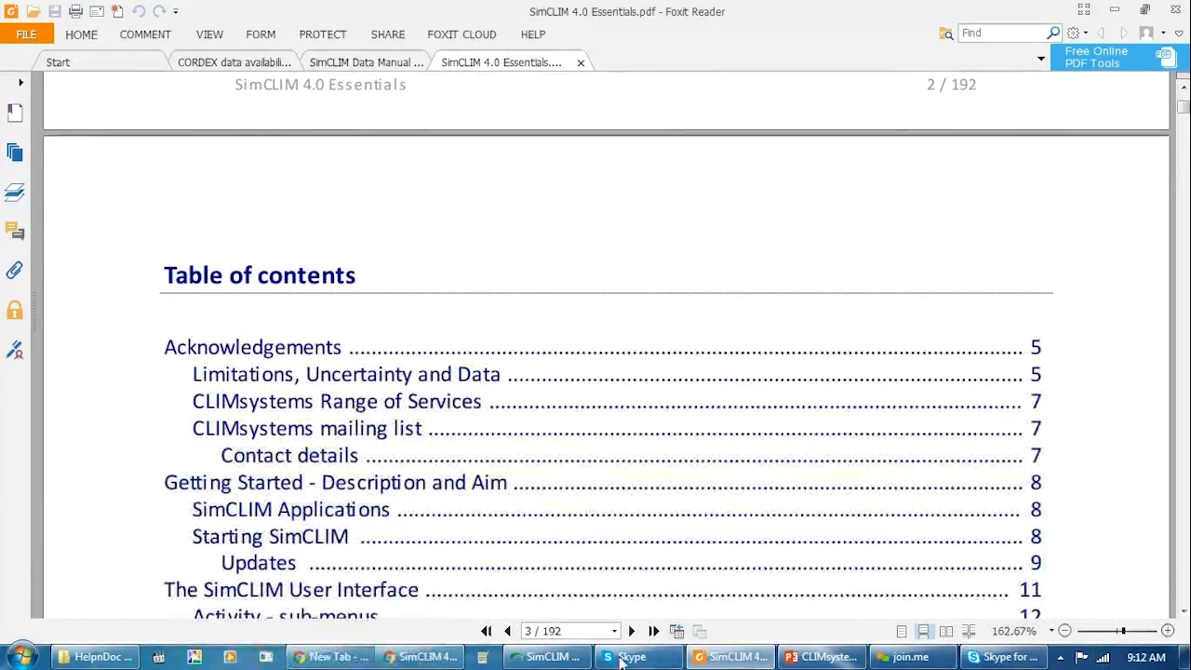
Switch to SimCLIM Desktop and set the work area to USA Mainland by searching the areas for "usa".
click(553, 661)
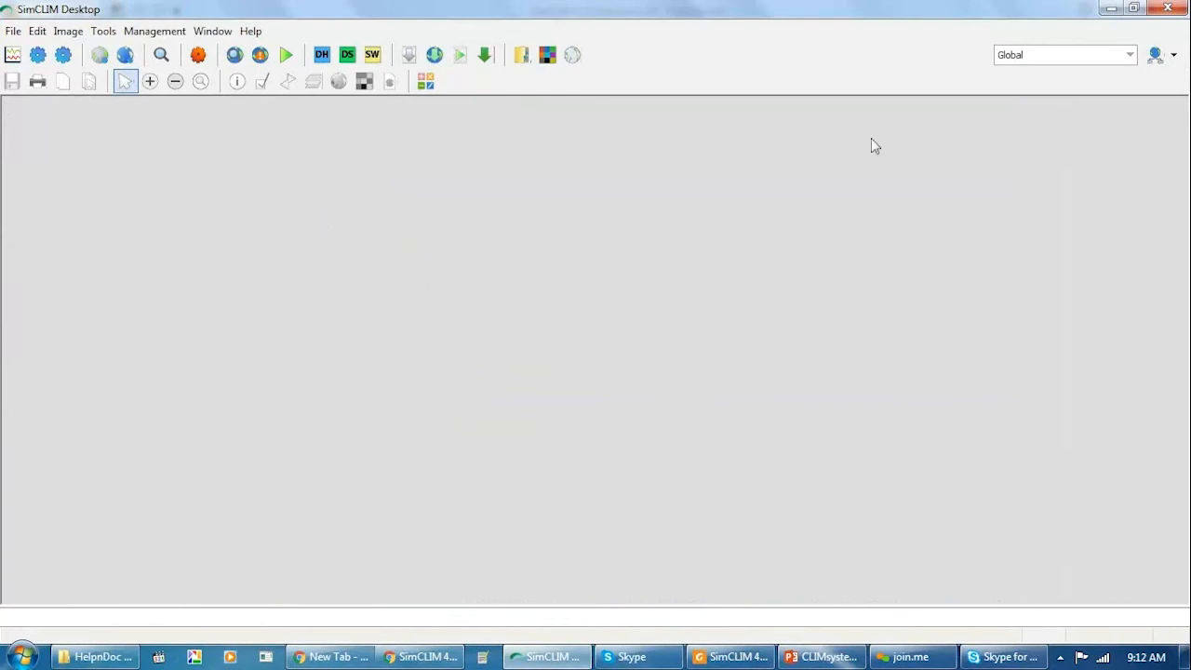
click(1033, 56)
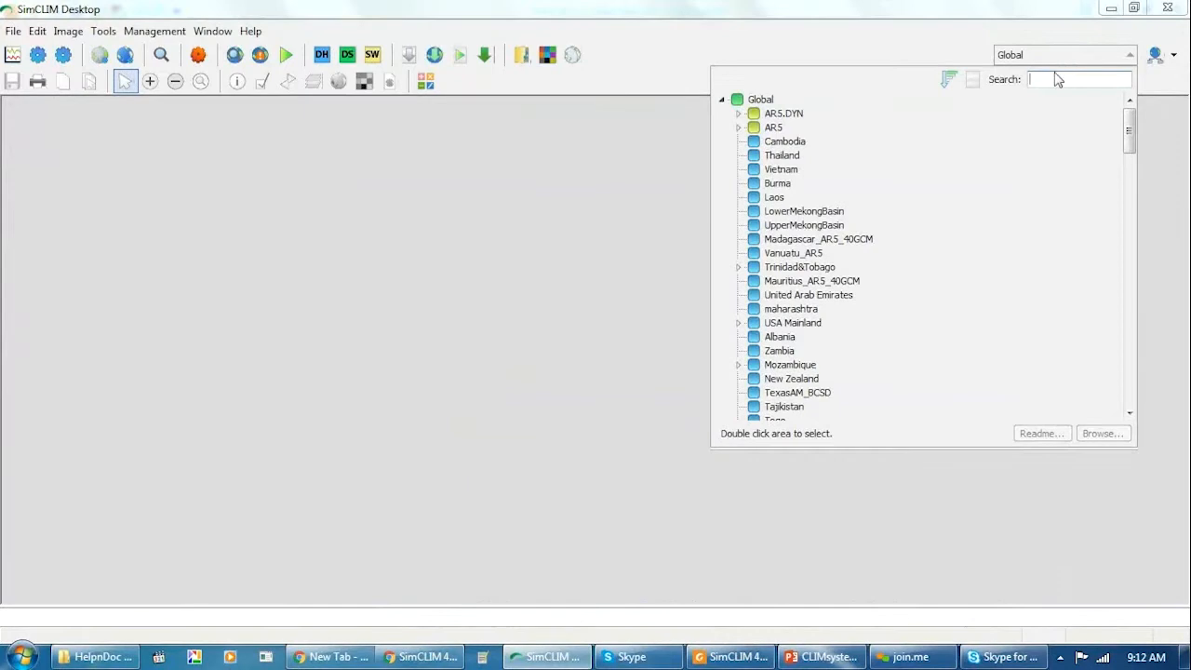
text(usa)
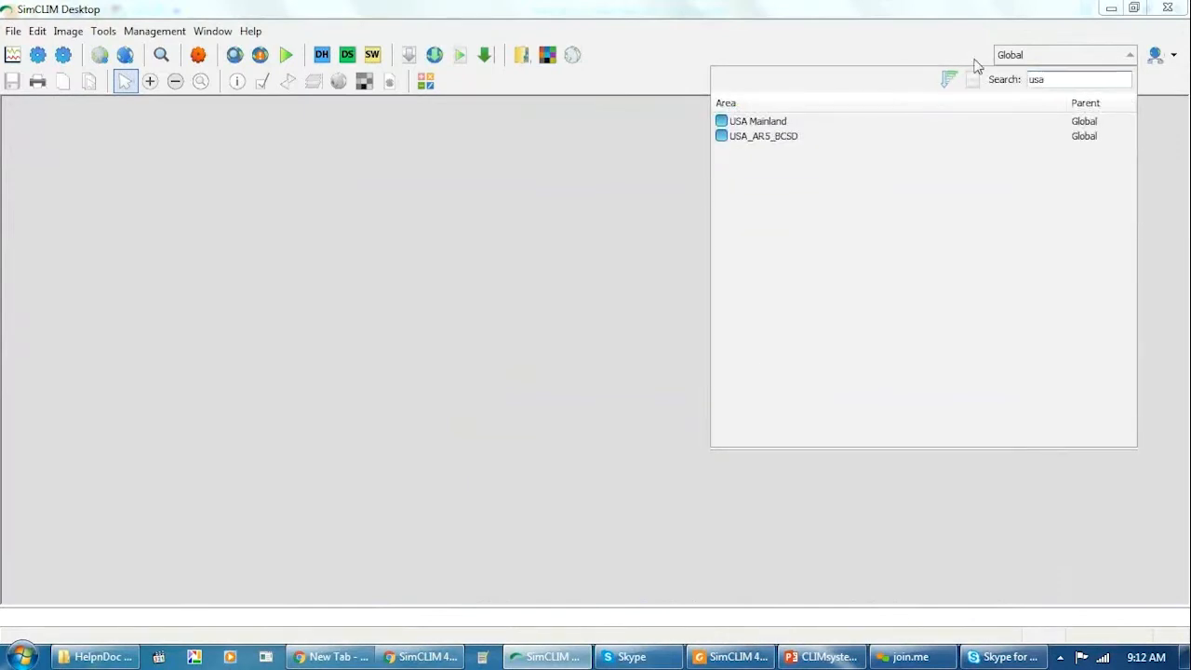
double_click(768, 122)
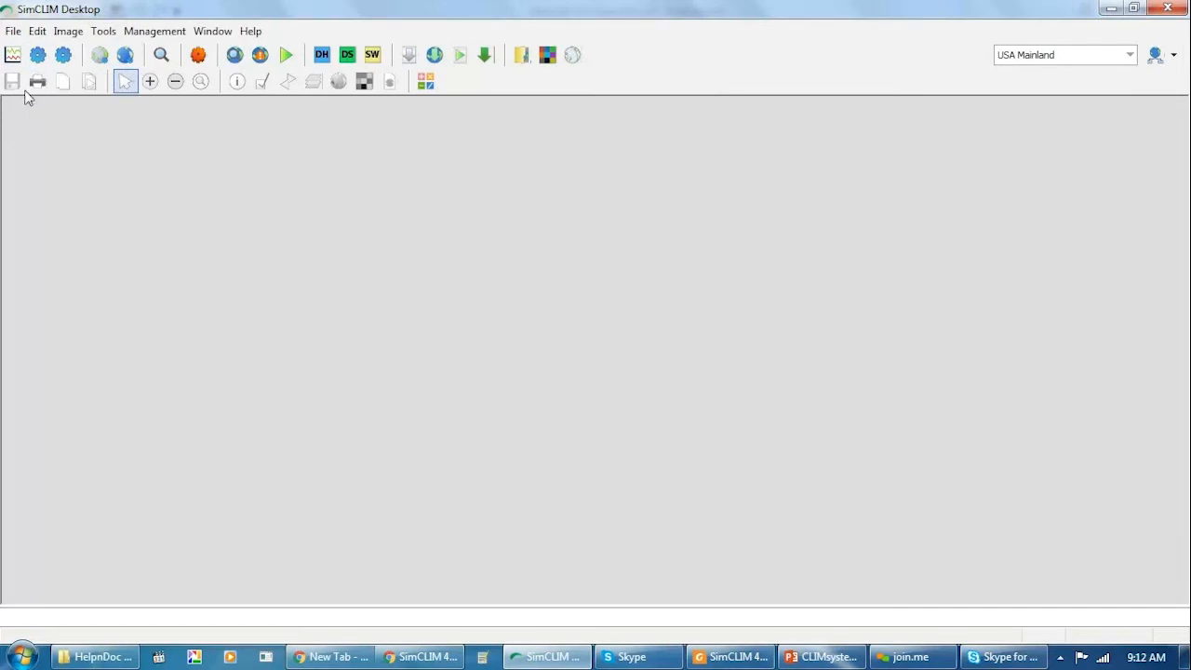
Open the Global Warming Database and display CO2 Concentration for the RCP8.5 pathway.
click(13, 57)
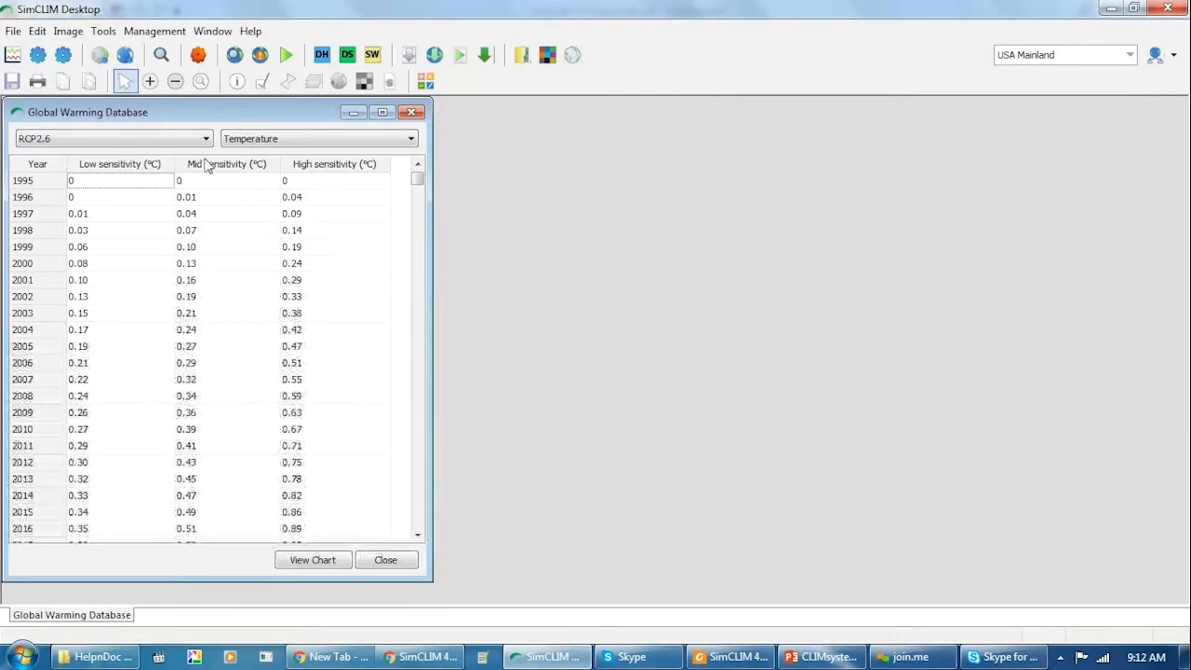
click(207, 140)
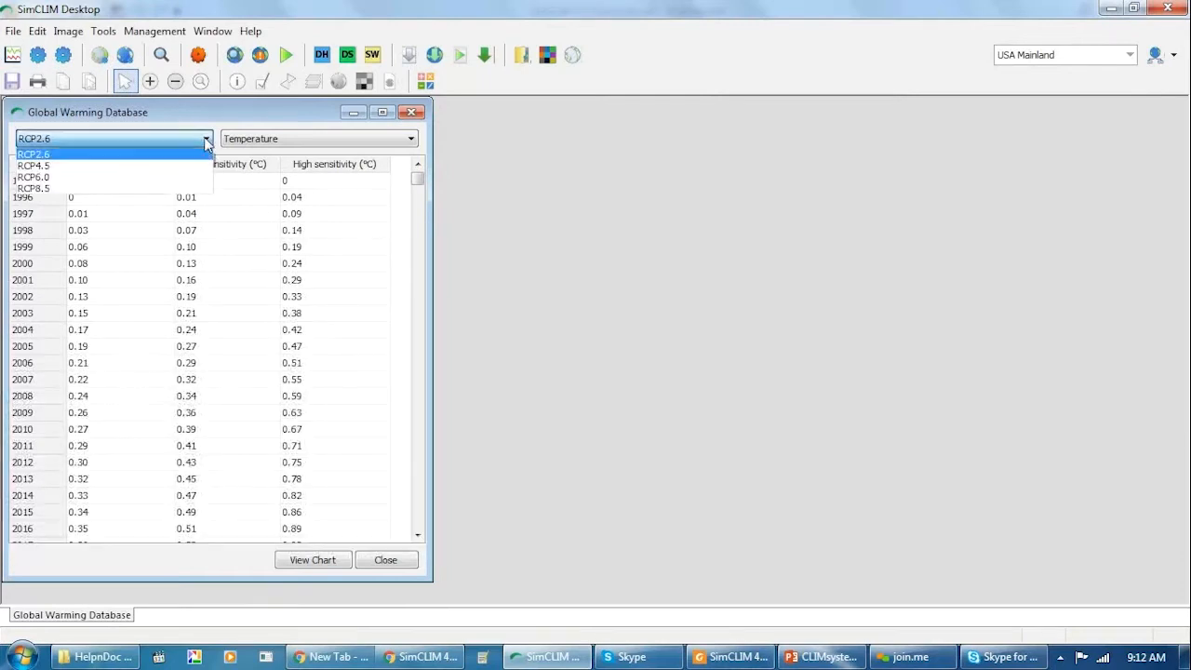
click(320, 138)
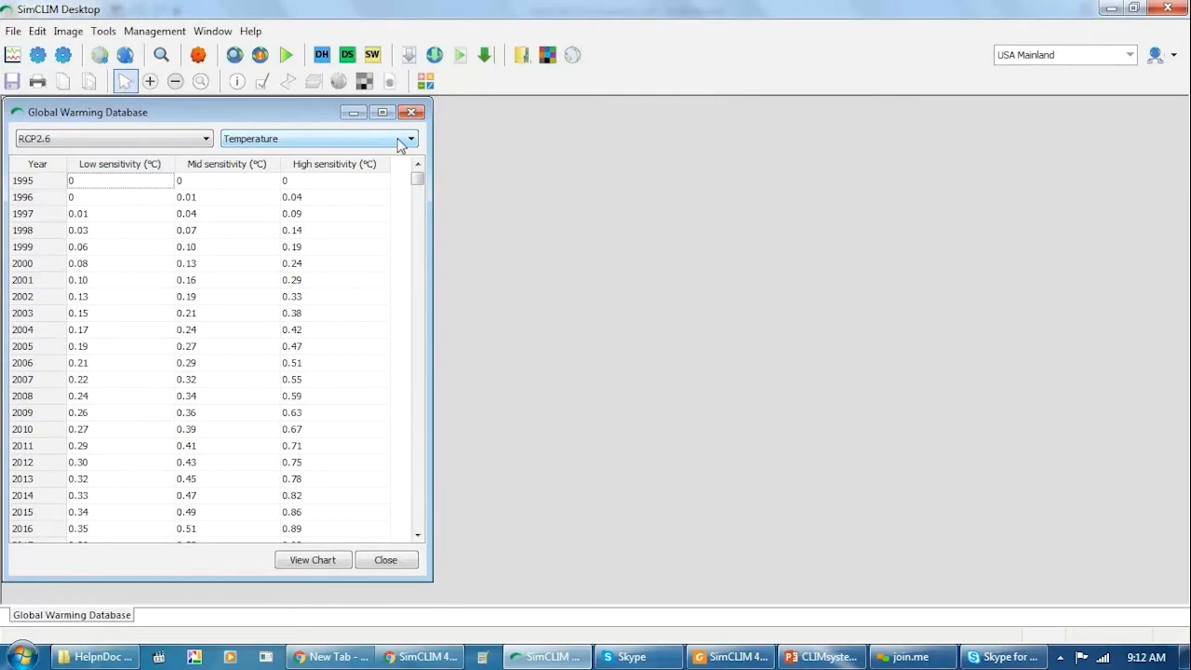
click(410, 140)
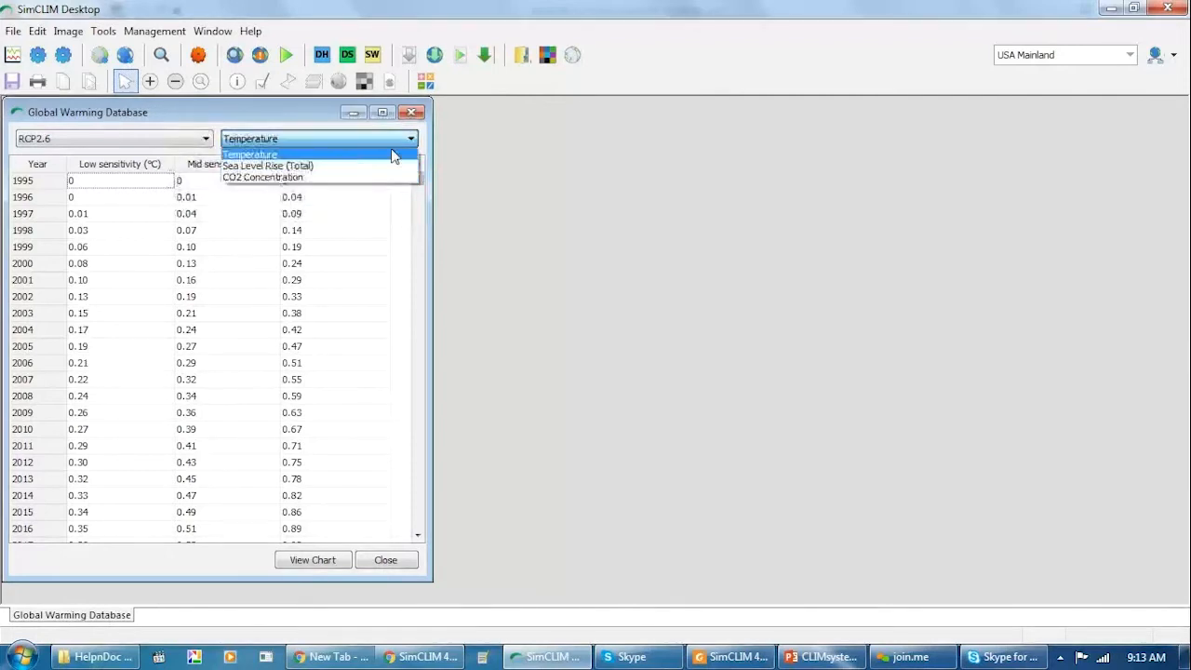
click(307, 177)
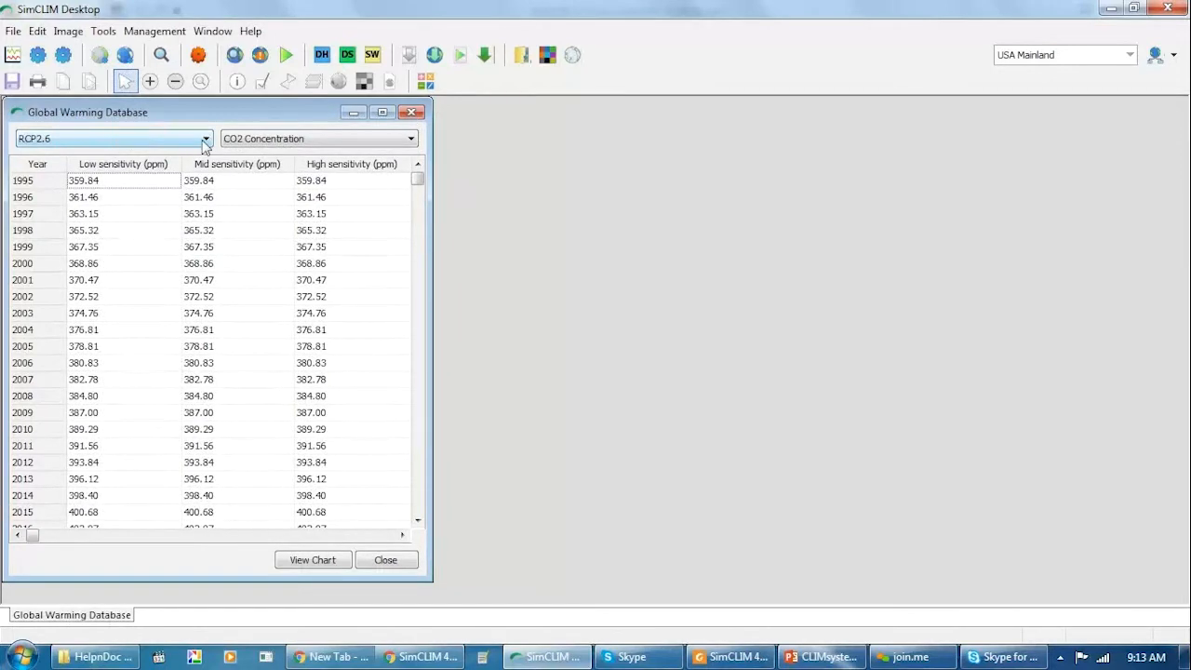
click(144, 140)
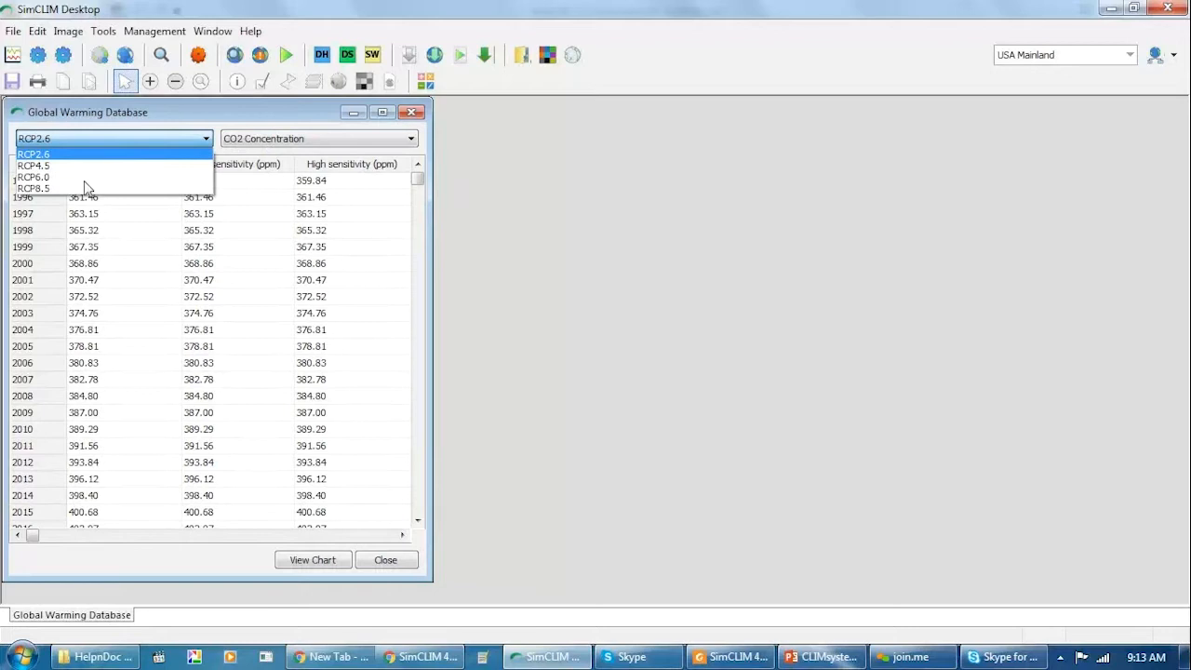
click(80, 189)
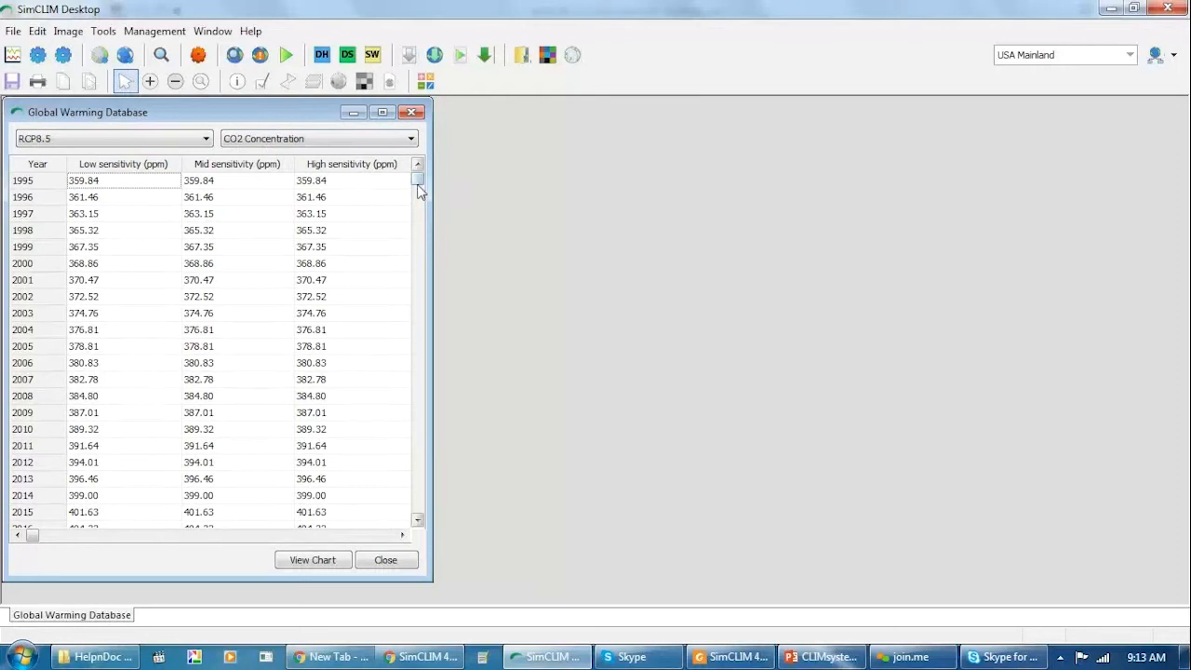
Look through the yearly RCP8.5 CO2 values from 1995 into the 2080s and close the Global Warming Database.
drag(417, 191, 410, 453)
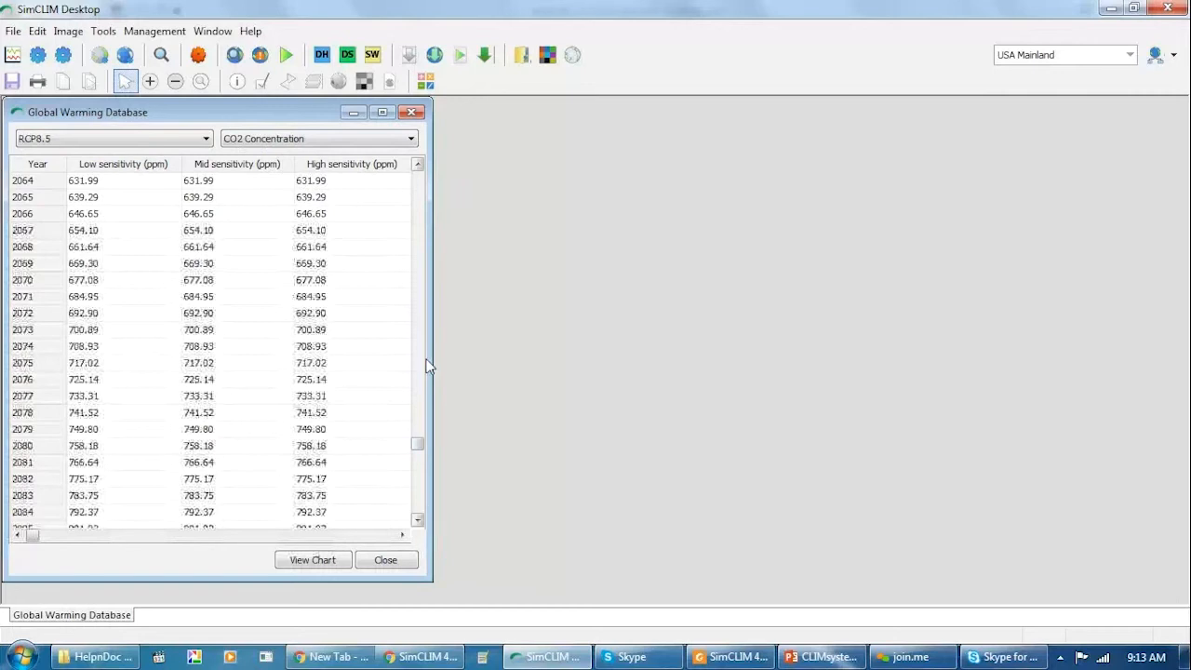
drag(417, 446, 417, 279)
drag(409, 182, 417, 165)
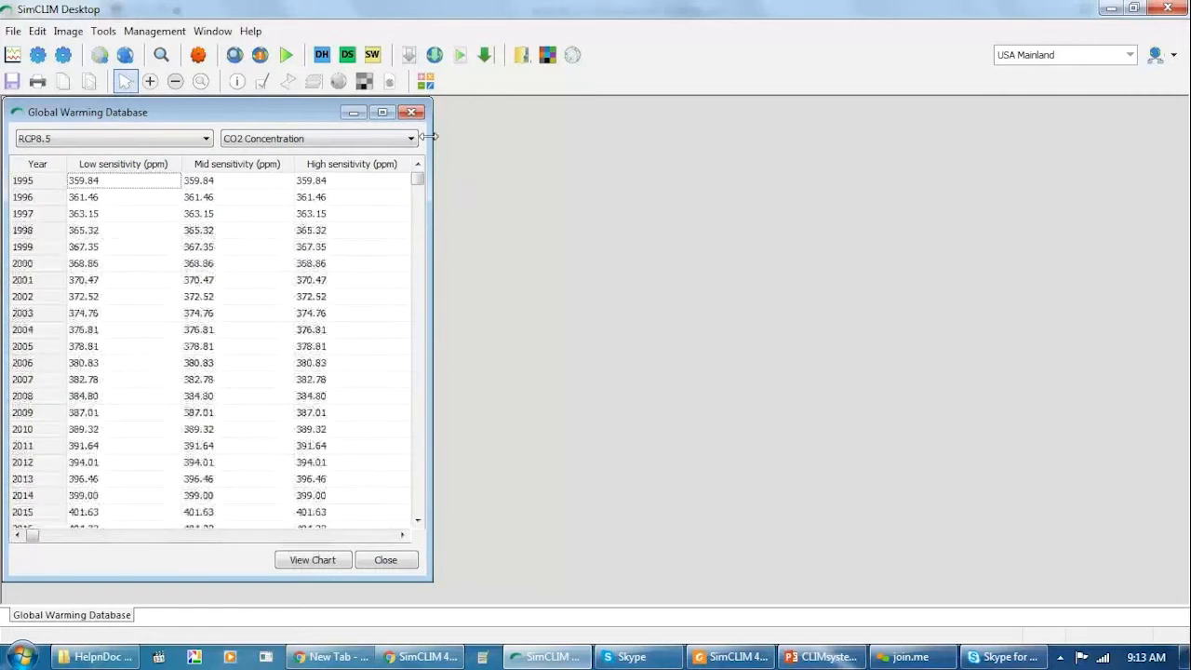
click(411, 113)
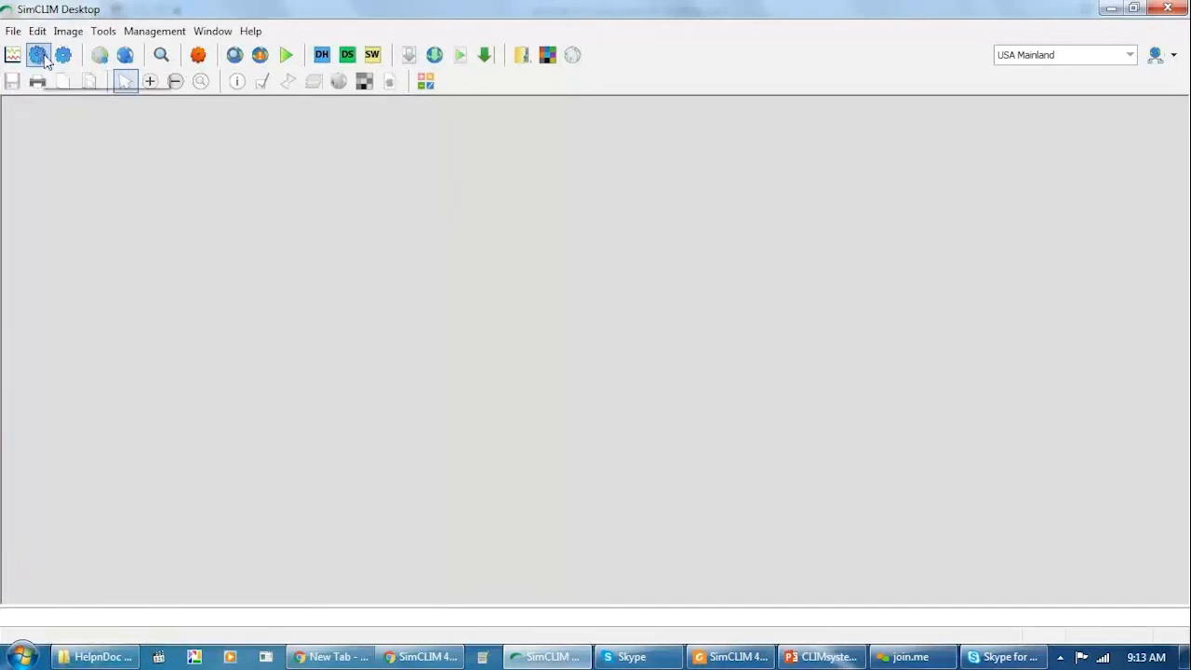
Start a future precipitation scenario for USA Mainland with the patterns ACCESS1-0, ACCESS1-3, BCC-CSM1-1, BCC-CSM1-1-M and BNU-ESM.
click(100, 56)
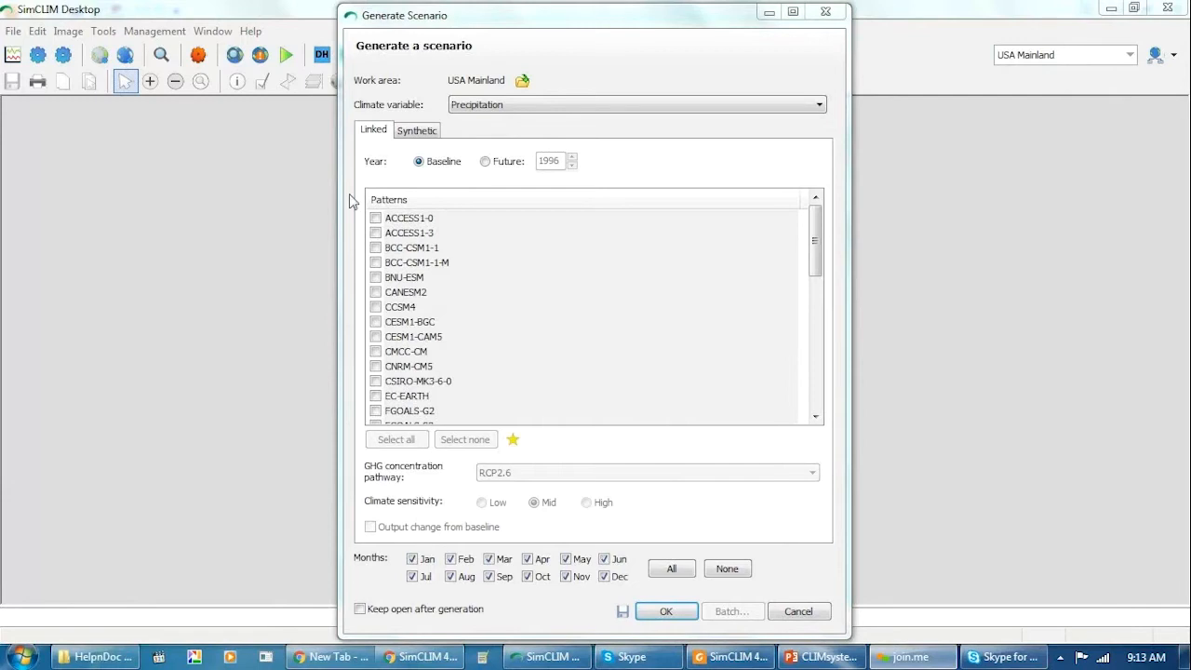
click(491, 169)
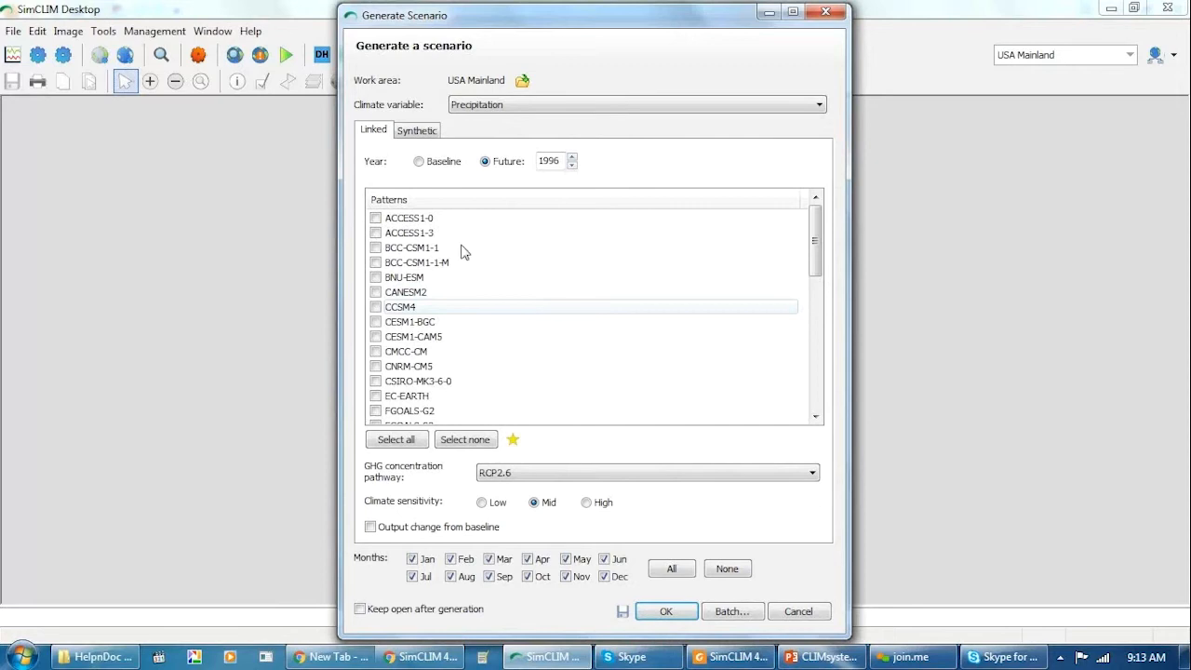
click(377, 221)
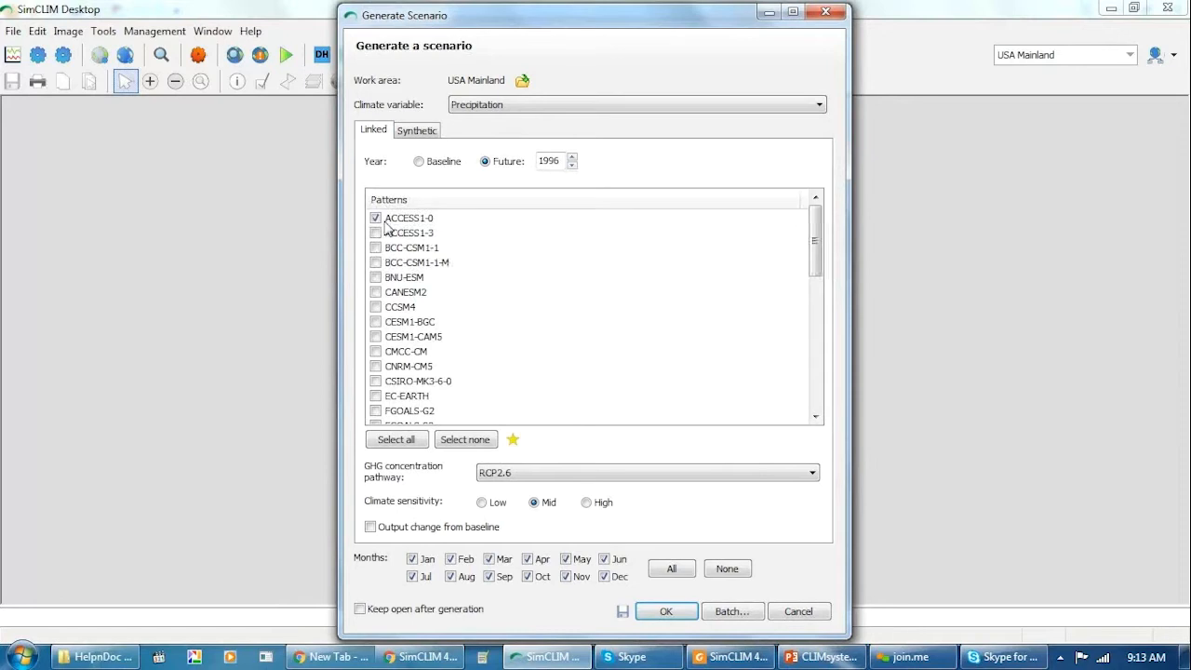
click(377, 234)
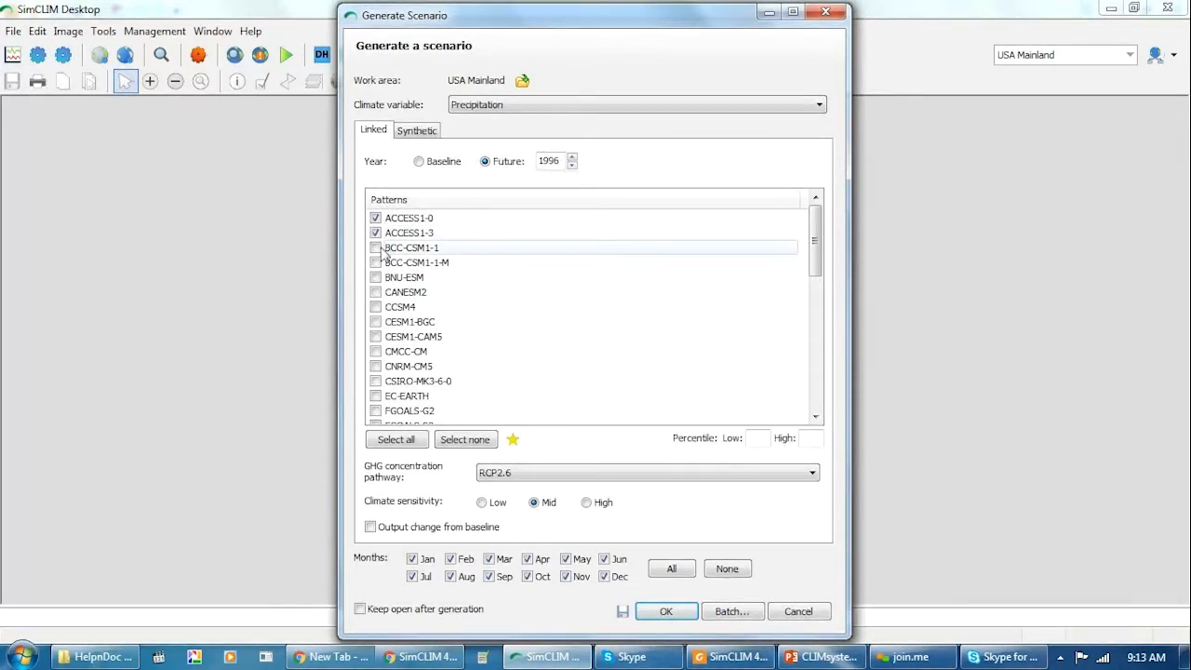
click(377, 249)
click(376, 262)
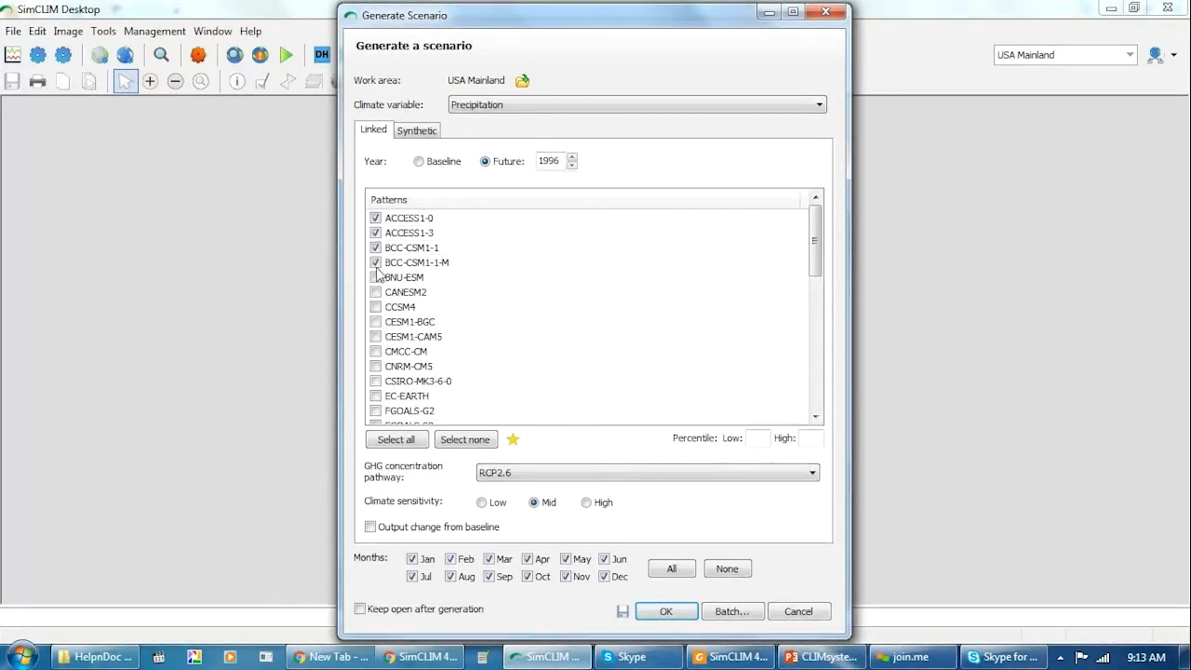
click(377, 279)
Look through the rest of the patterns list and check the Baseline year option before returning to Future.
drag(815, 251, 818, 388)
drag(819, 342, 829, 244)
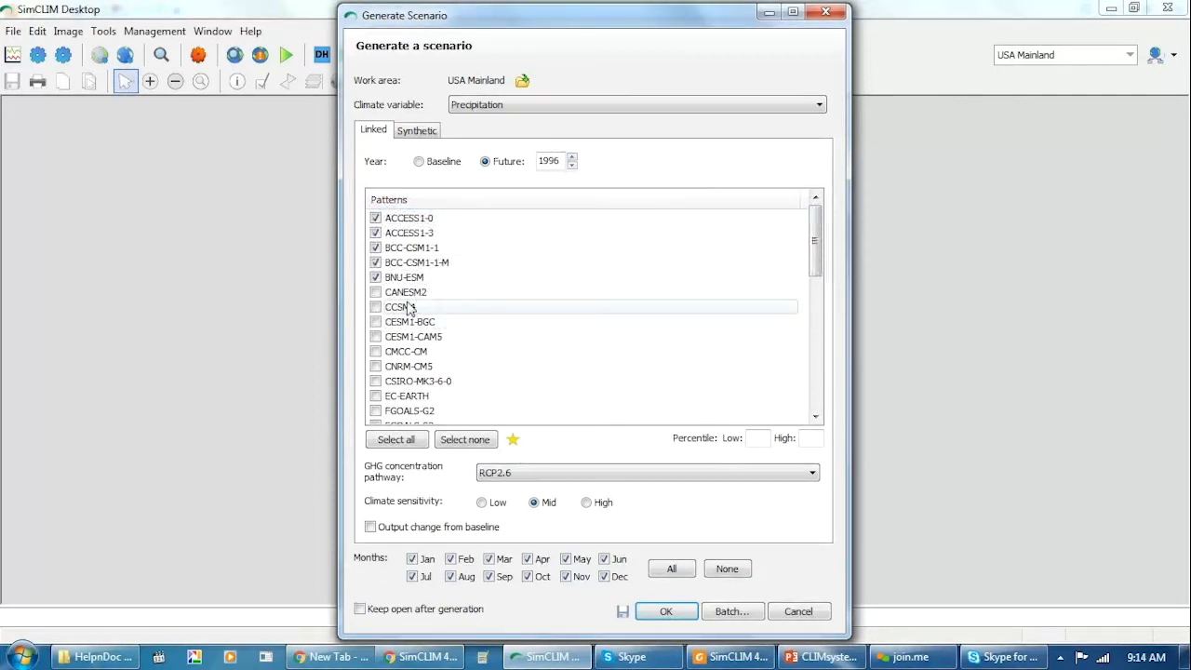
click(421, 163)
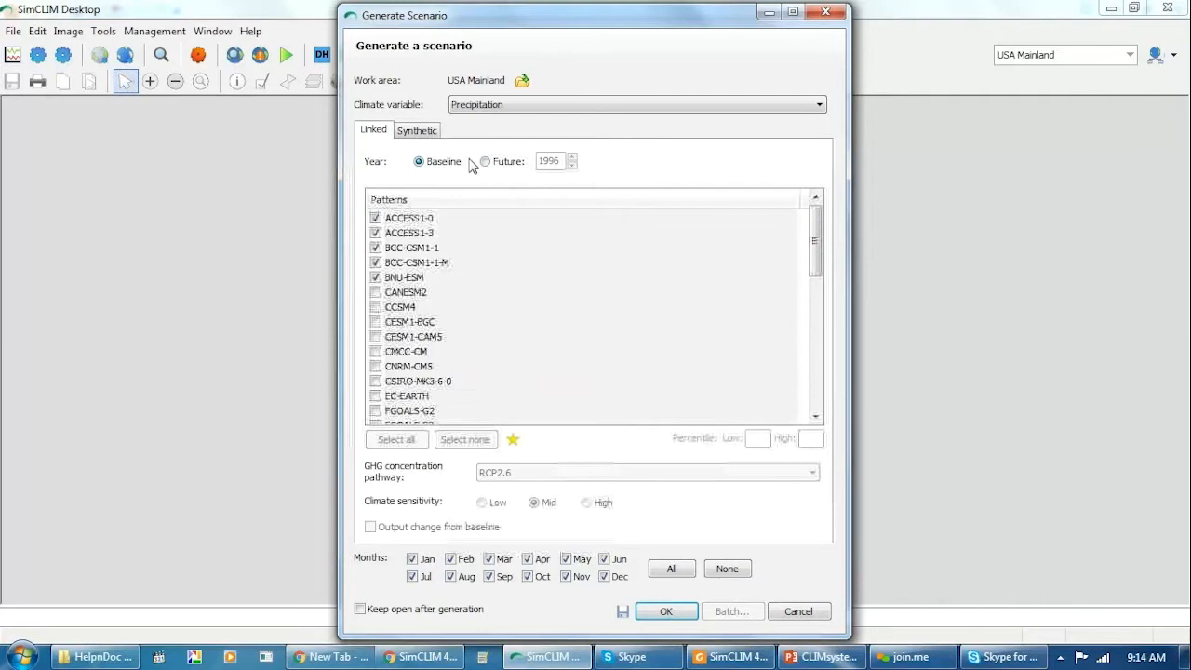
click(486, 163)
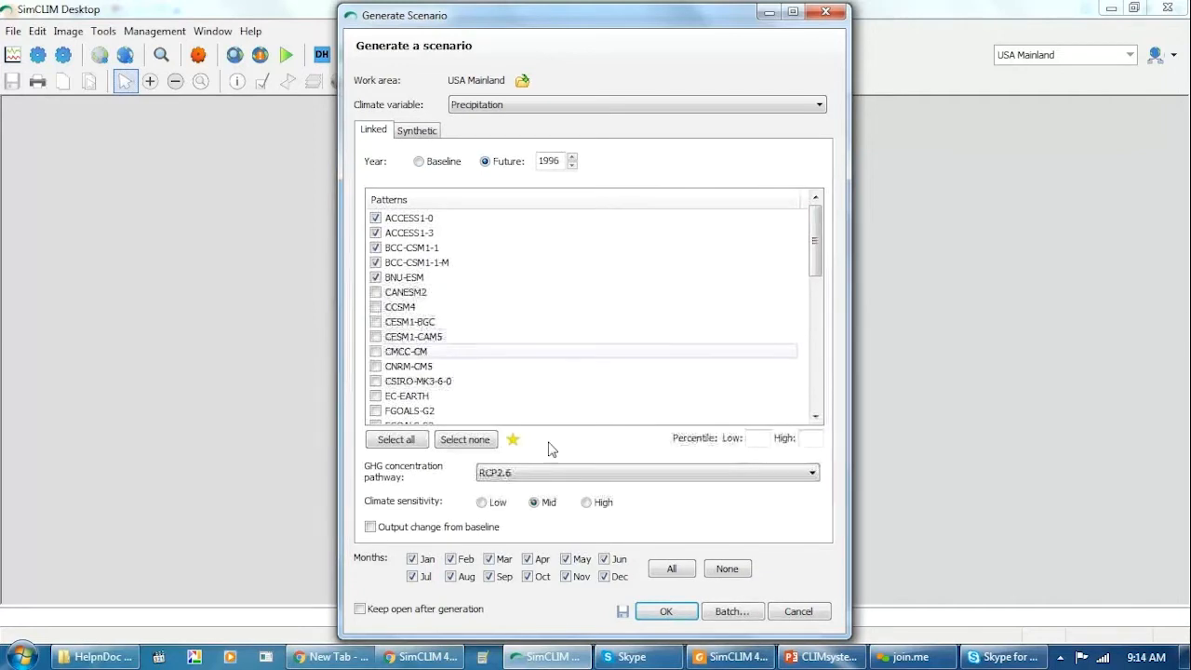
Review the available GHG concentration pathways for the precipitation scenario, keeping RCP2.6 selected.
click(506, 475)
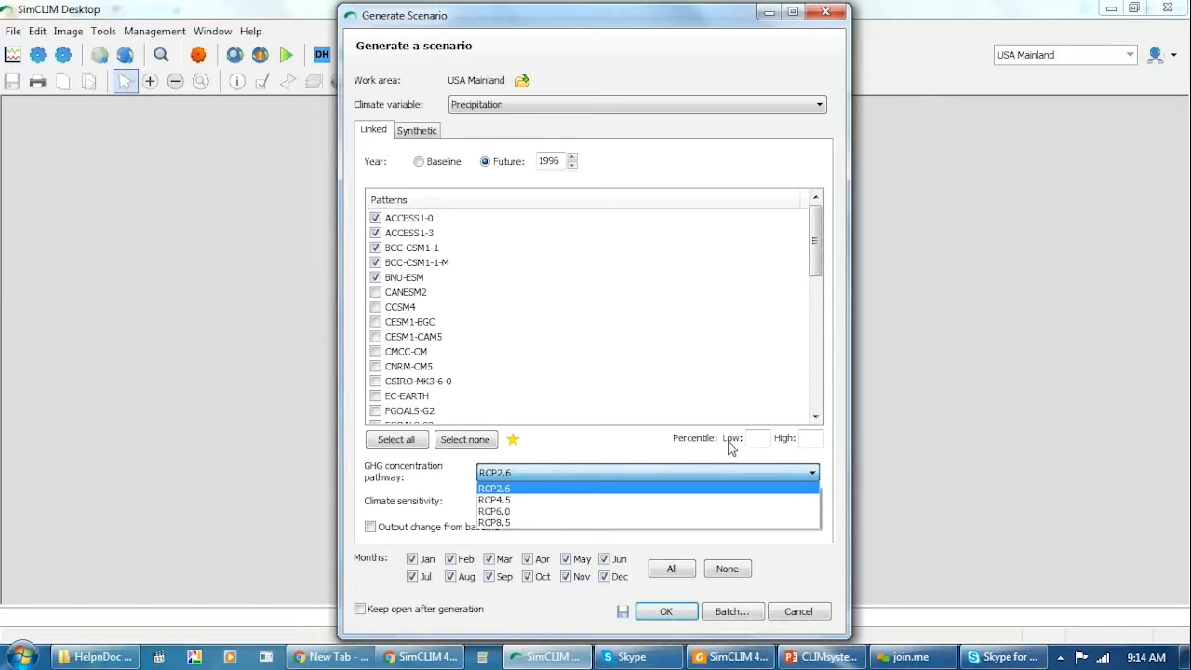
click(629, 448)
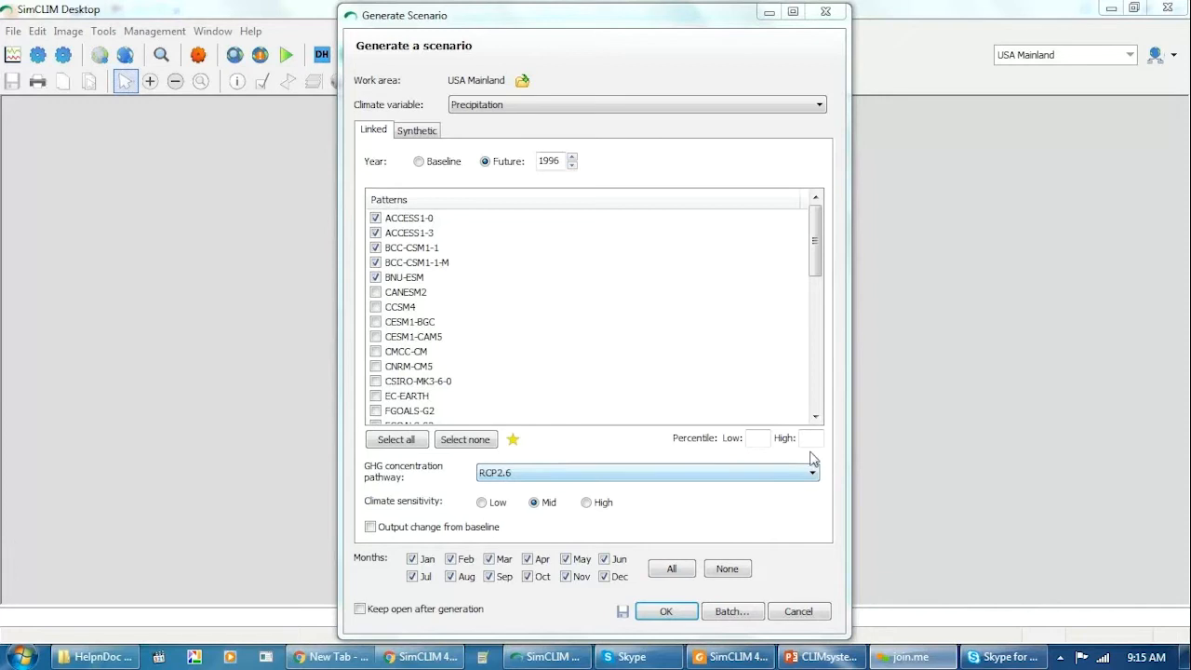
click(814, 475)
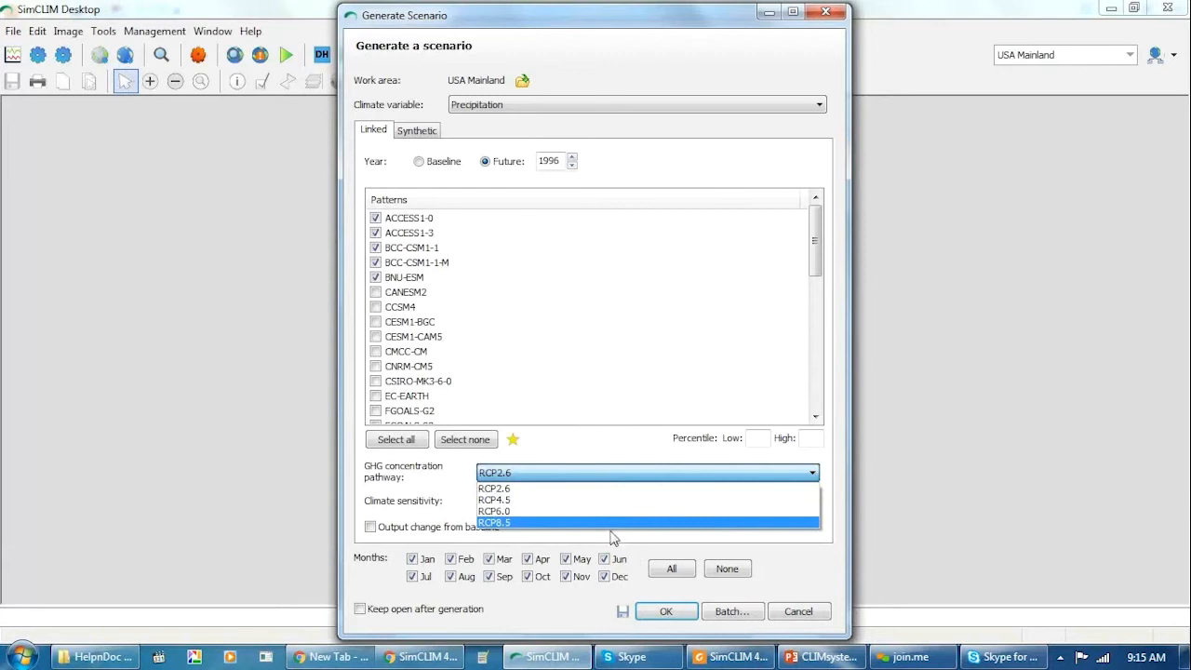
click(661, 123)
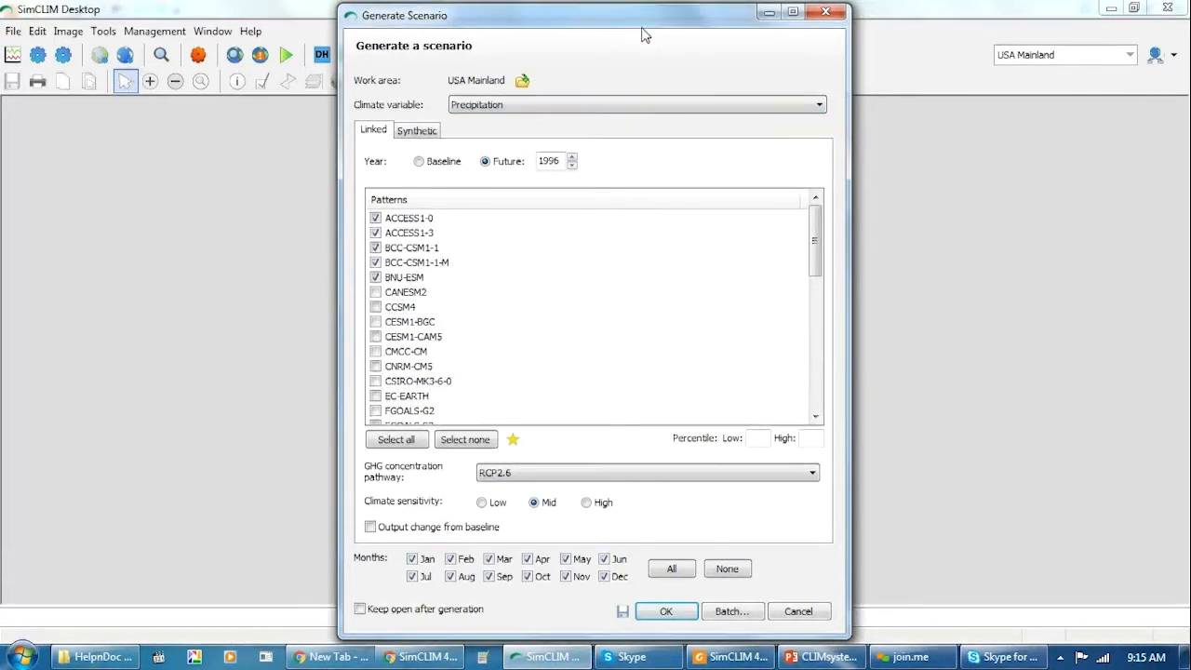
Generate the Baseline precipitation map for USA Mainland, view it and close the image.
click(419, 164)
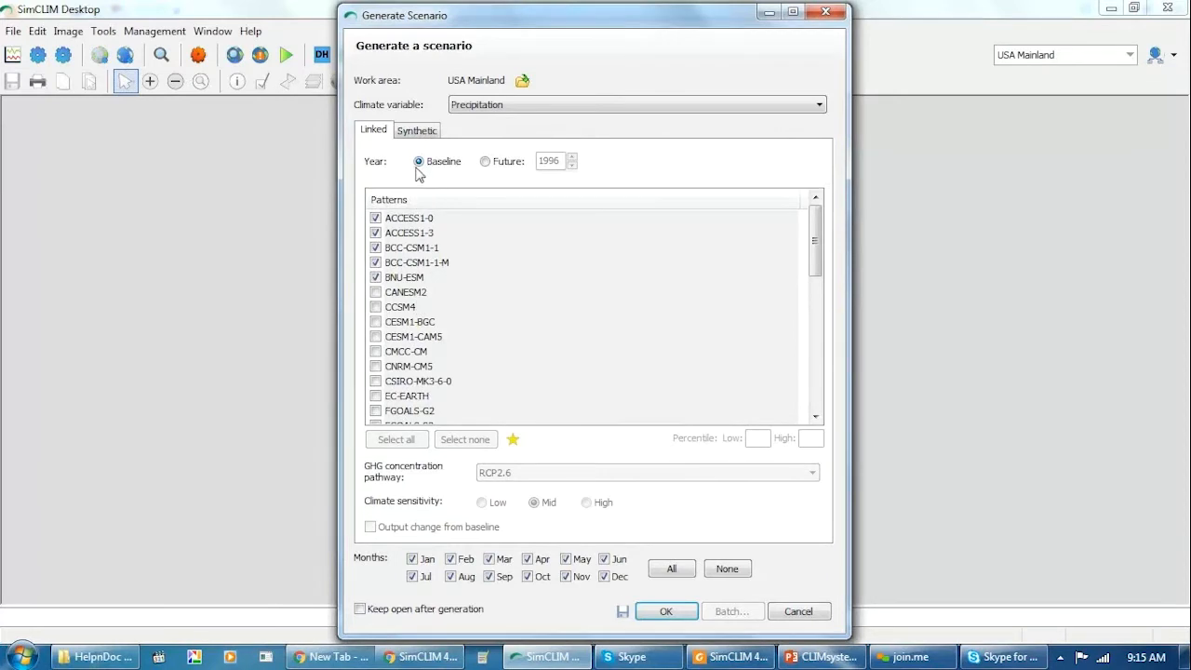
click(665, 613)
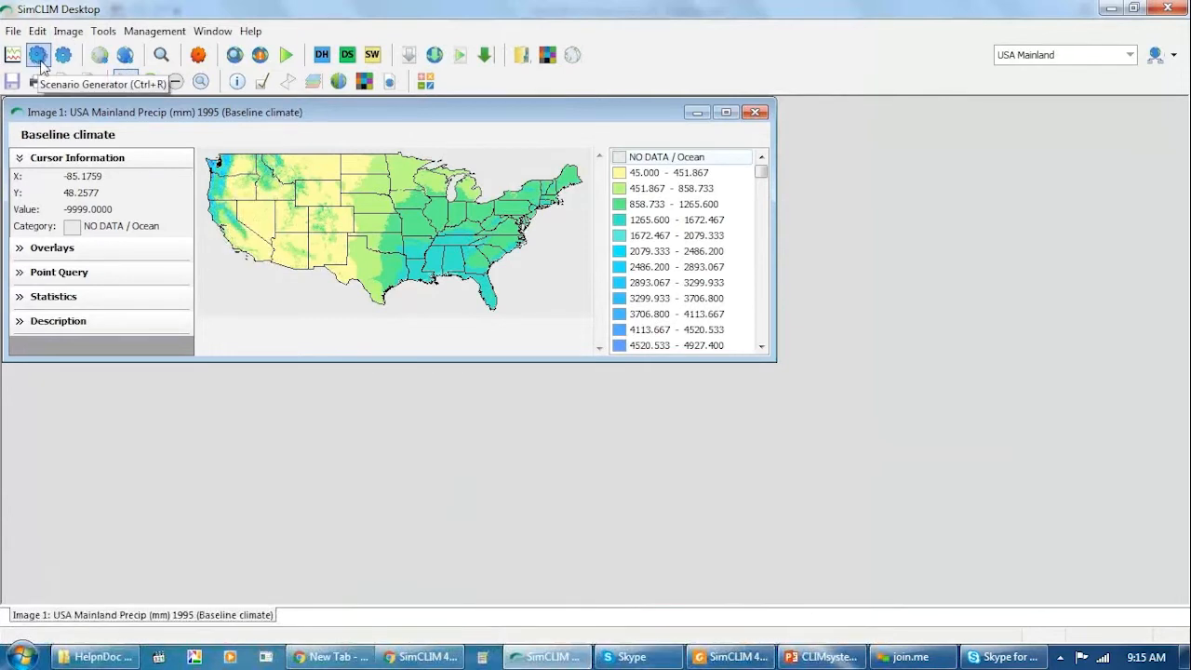
click(239, 83)
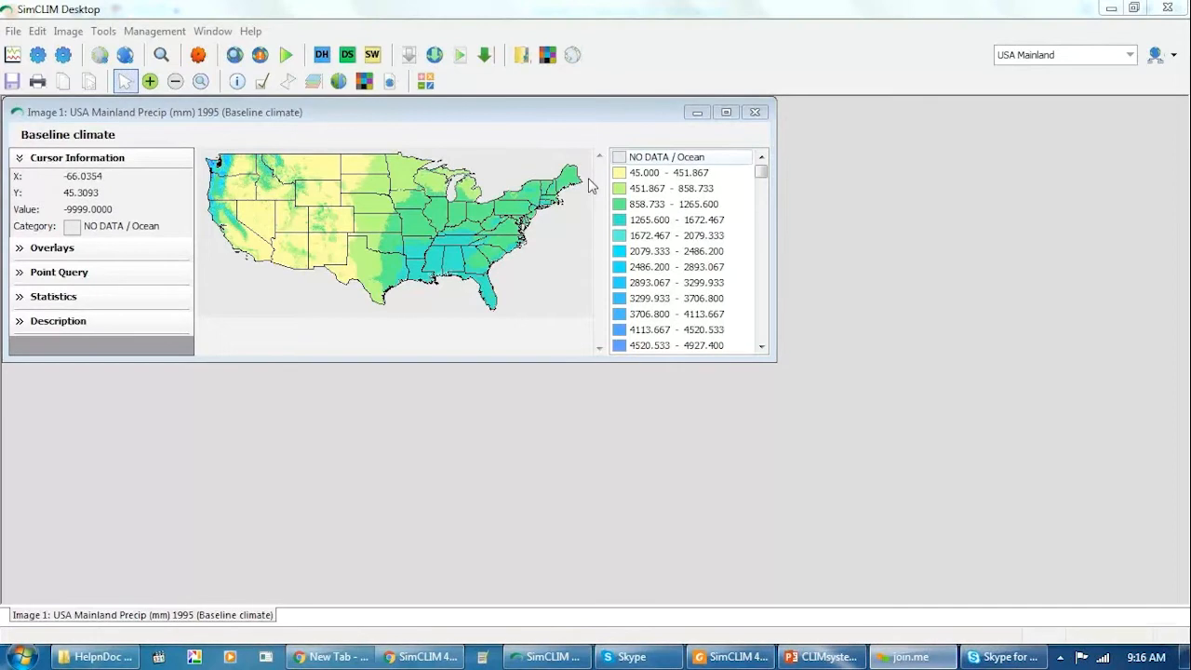
click(755, 112)
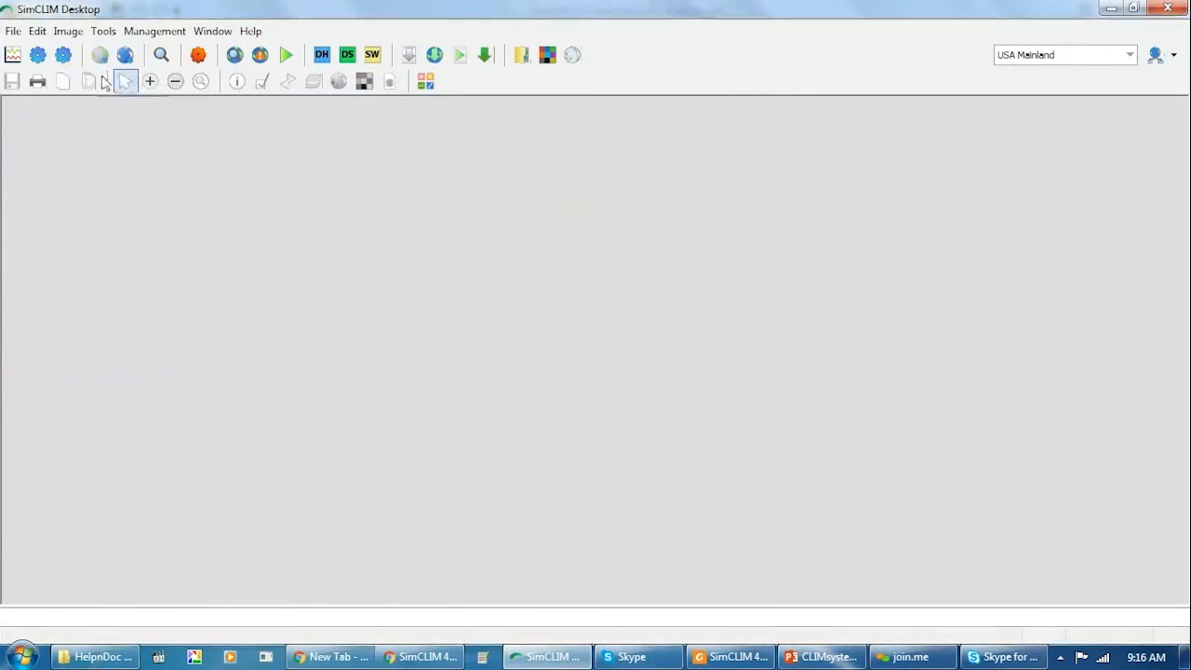
Open the Site-specific Climate Scenario Generator and choose Maximum Temperature with all patterns selected.
click(101, 59)
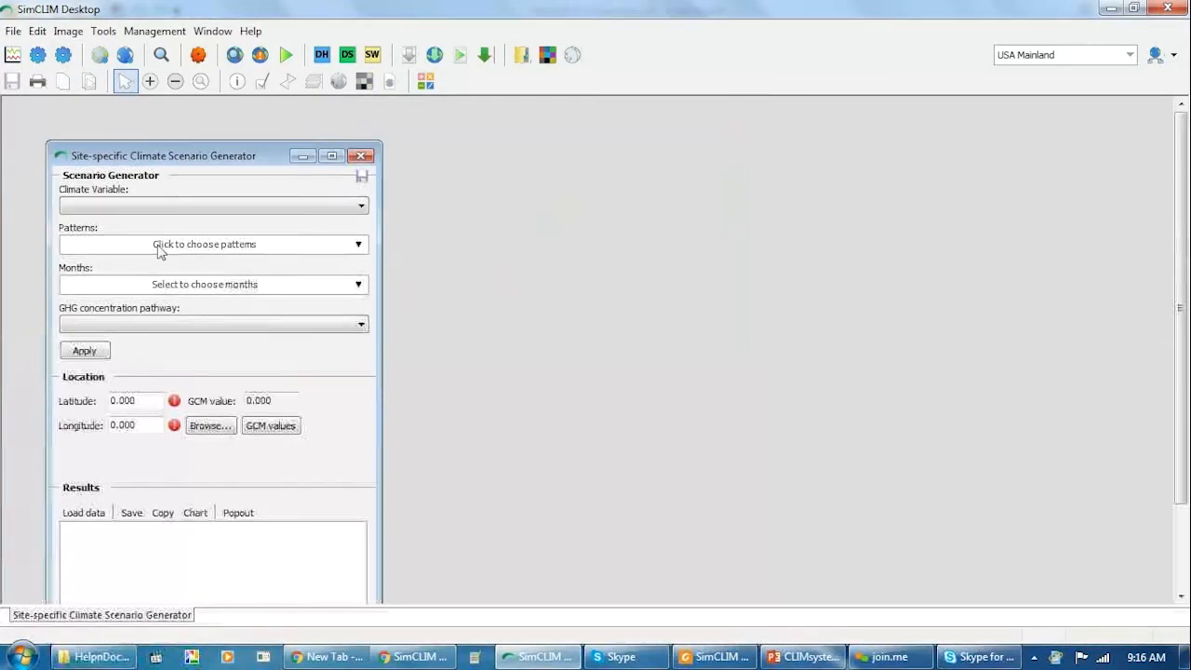
click(121, 207)
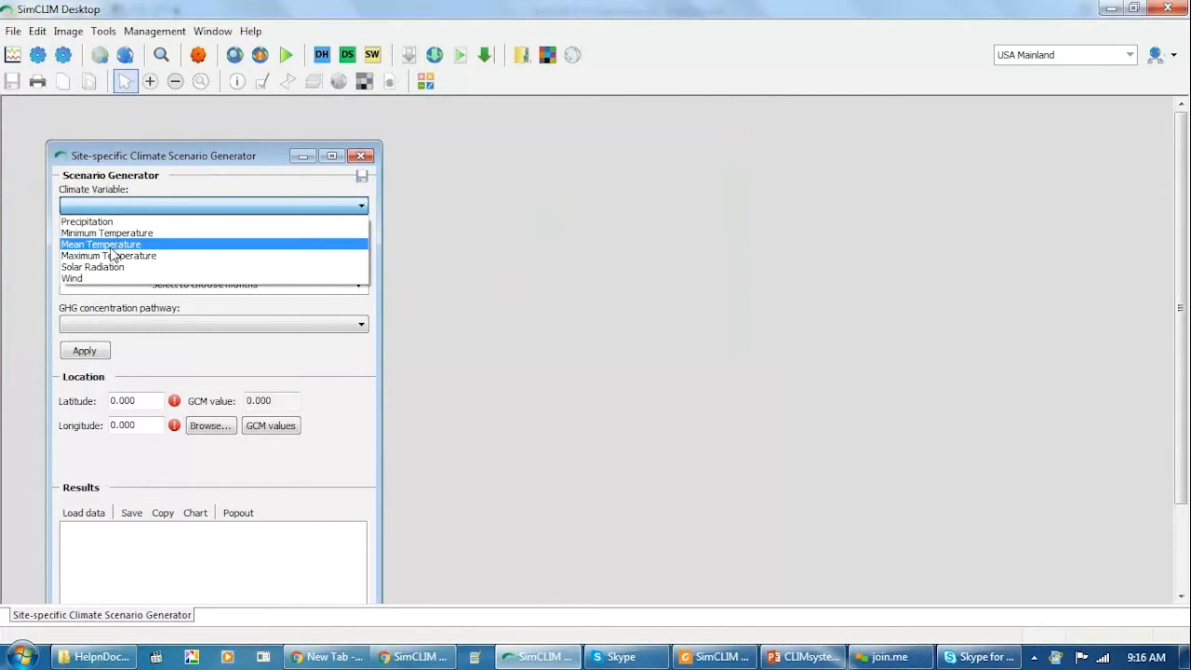
click(116, 256)
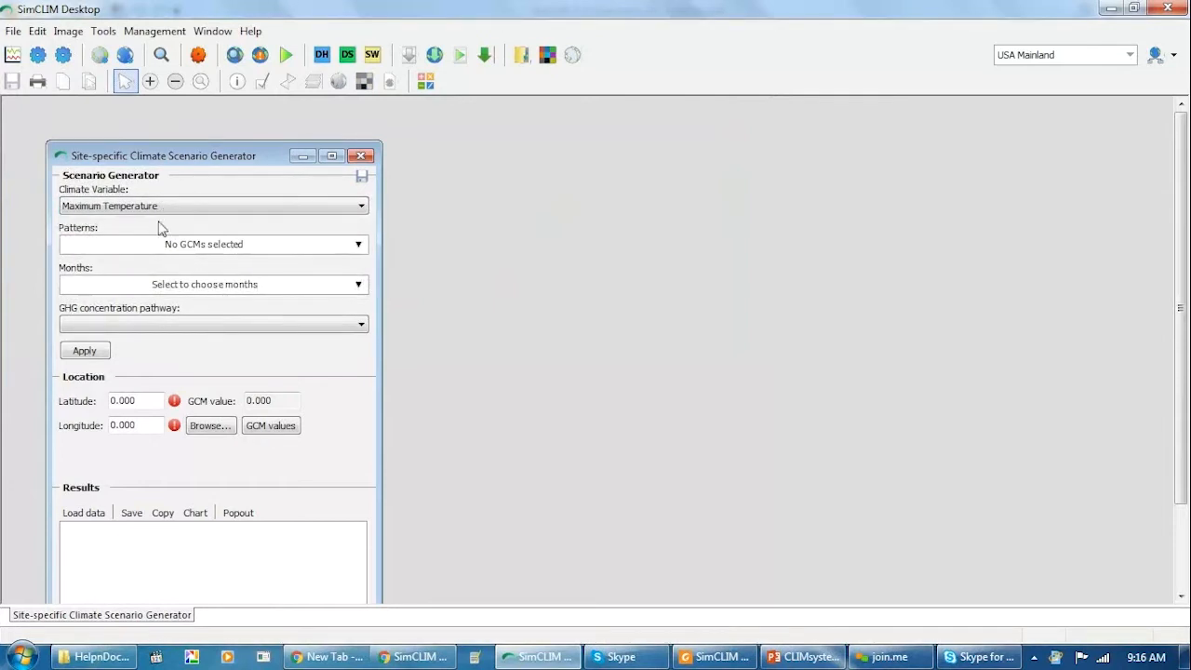
click(156, 250)
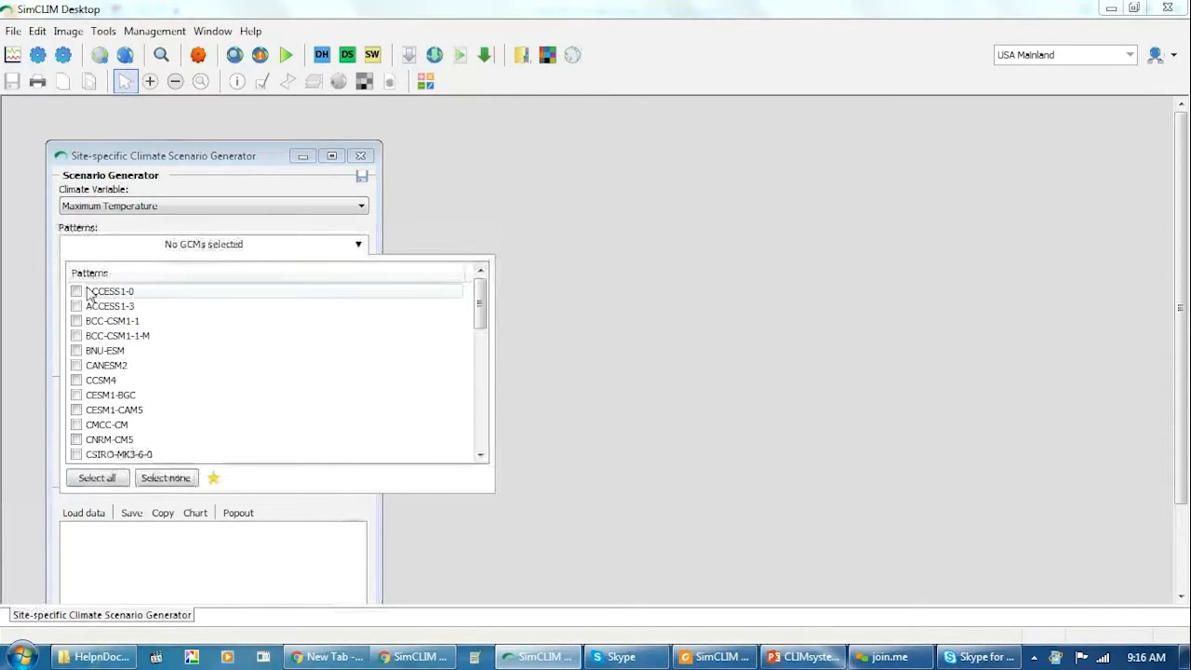
click(99, 478)
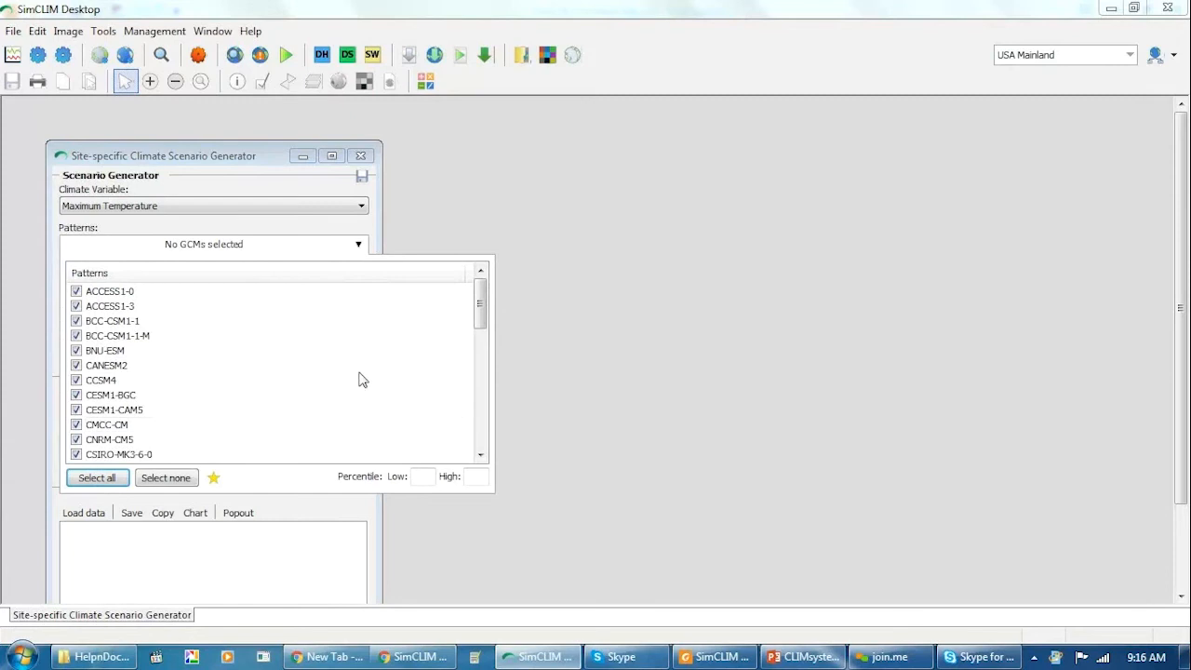
click(376, 233)
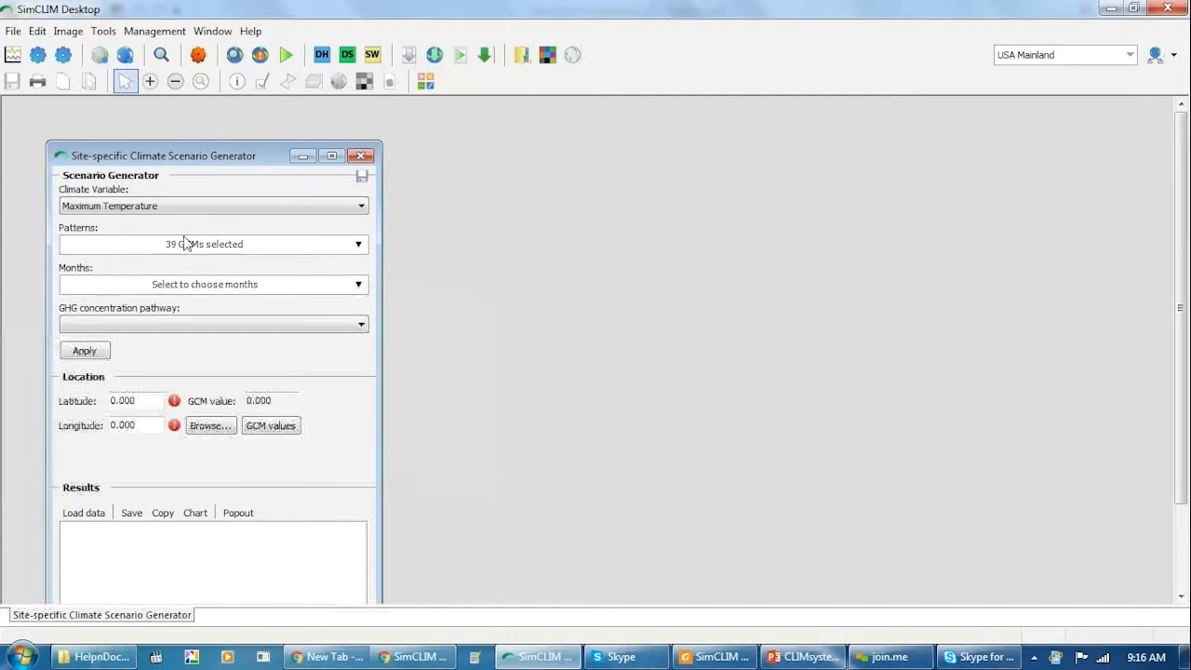
Select all months and the RCP8.5 pathway, and apply the site-specific scenario settings.
click(183, 286)
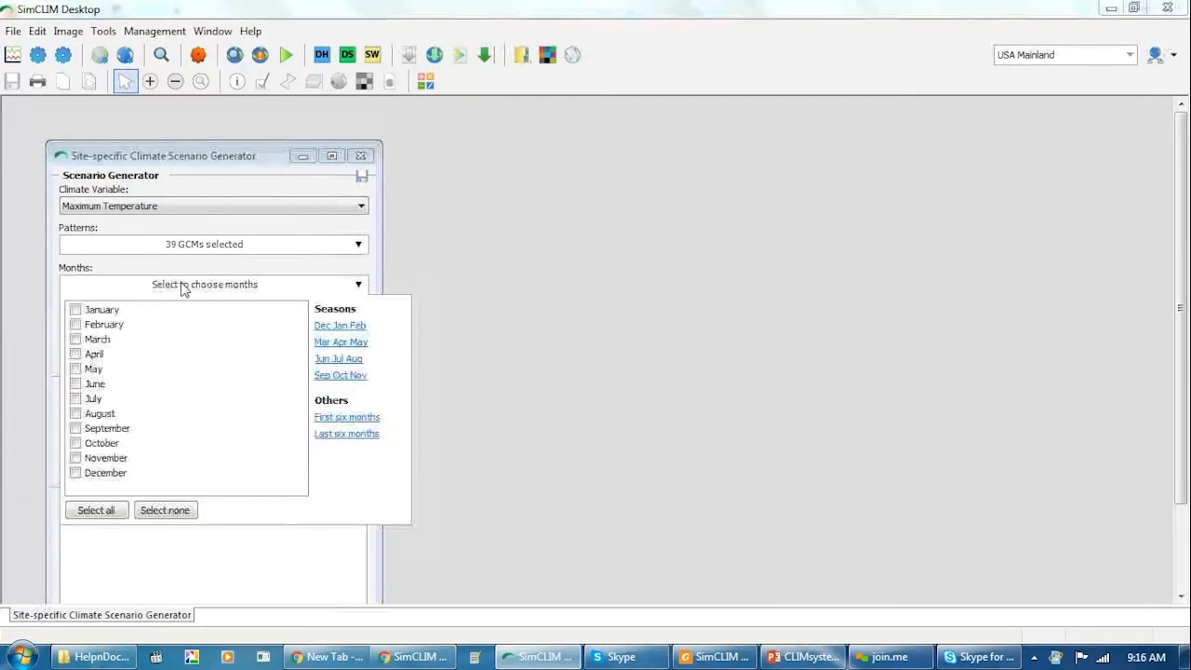
click(98, 512)
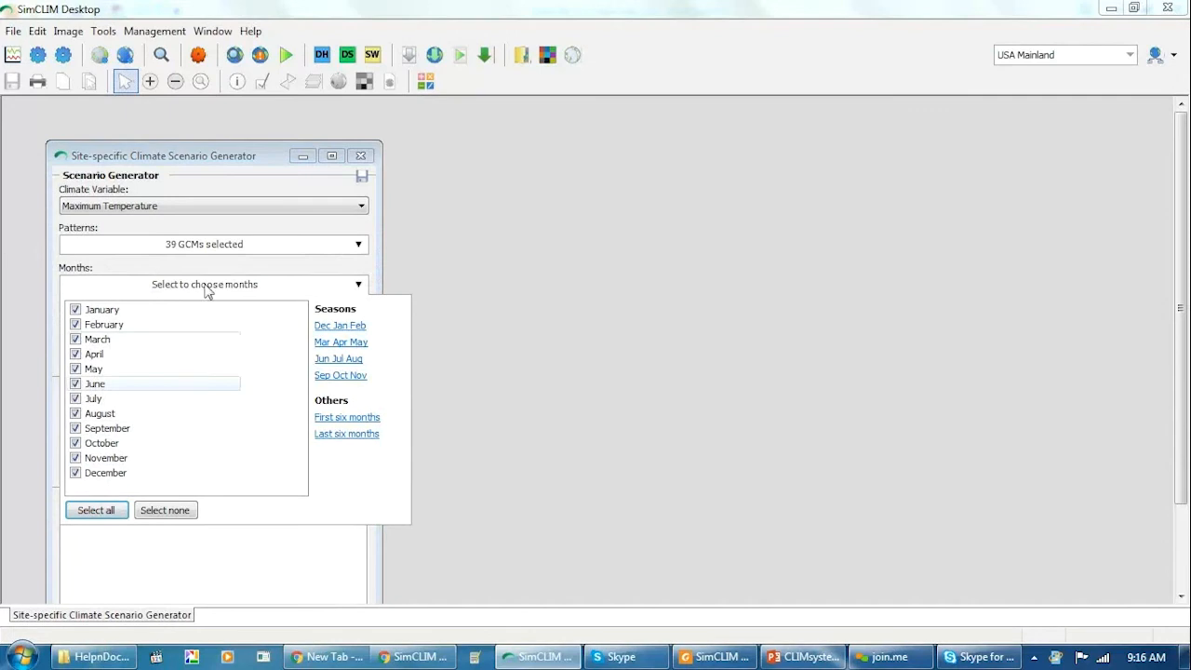
click(370, 268)
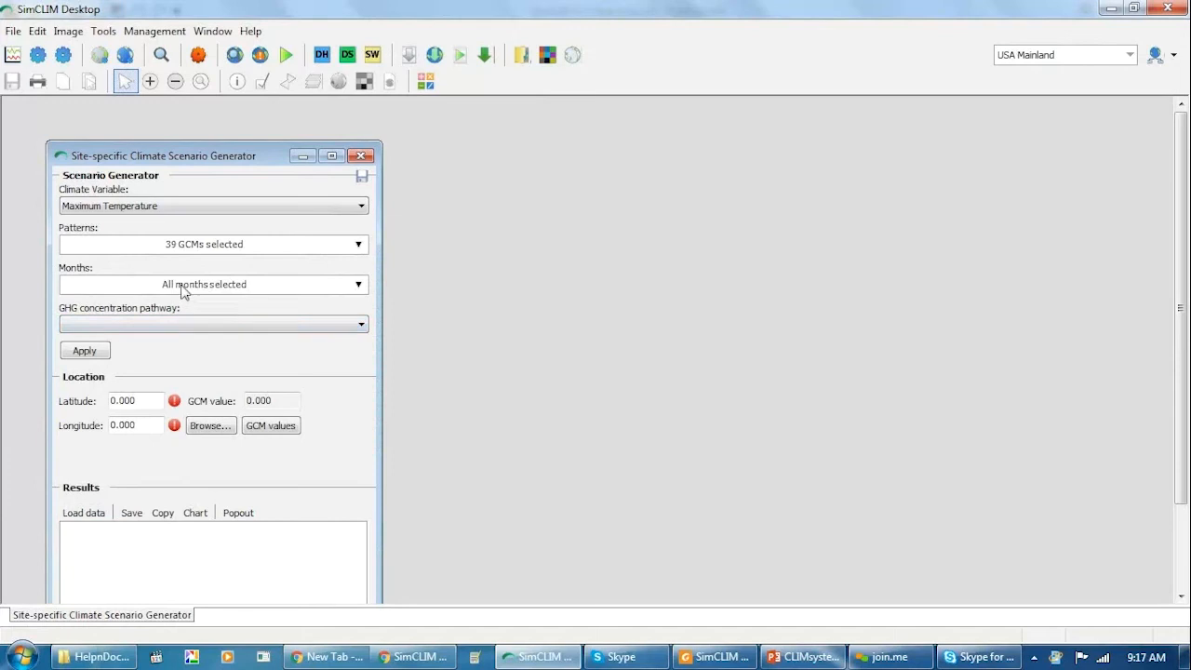
click(181, 328)
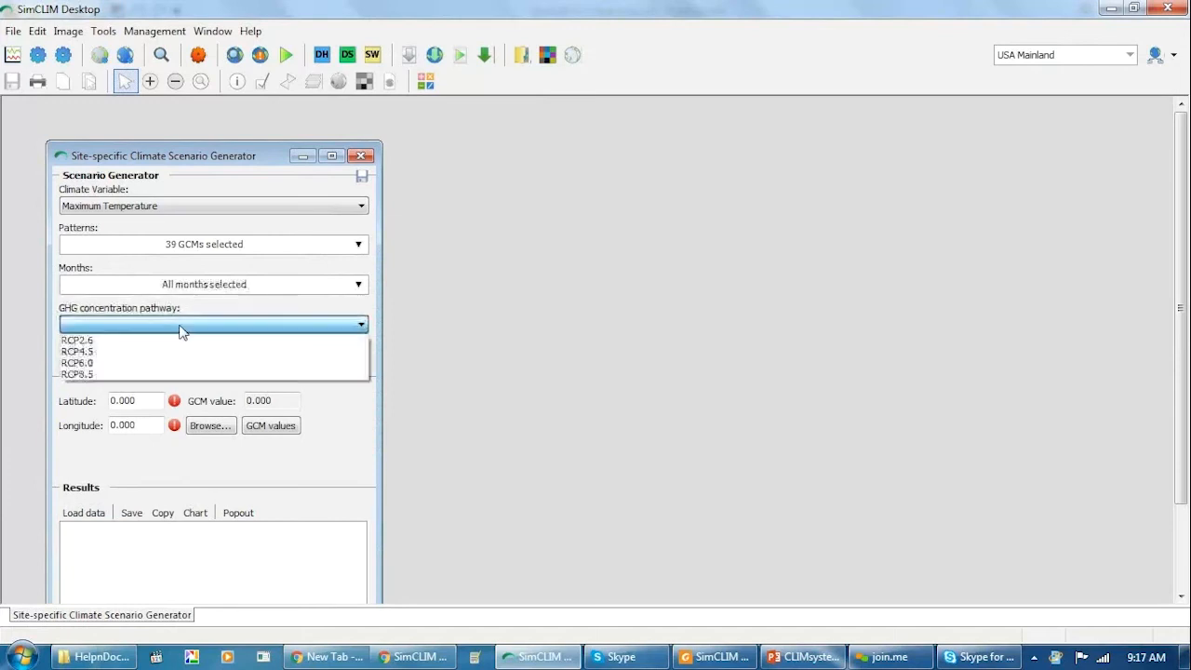
click(168, 373)
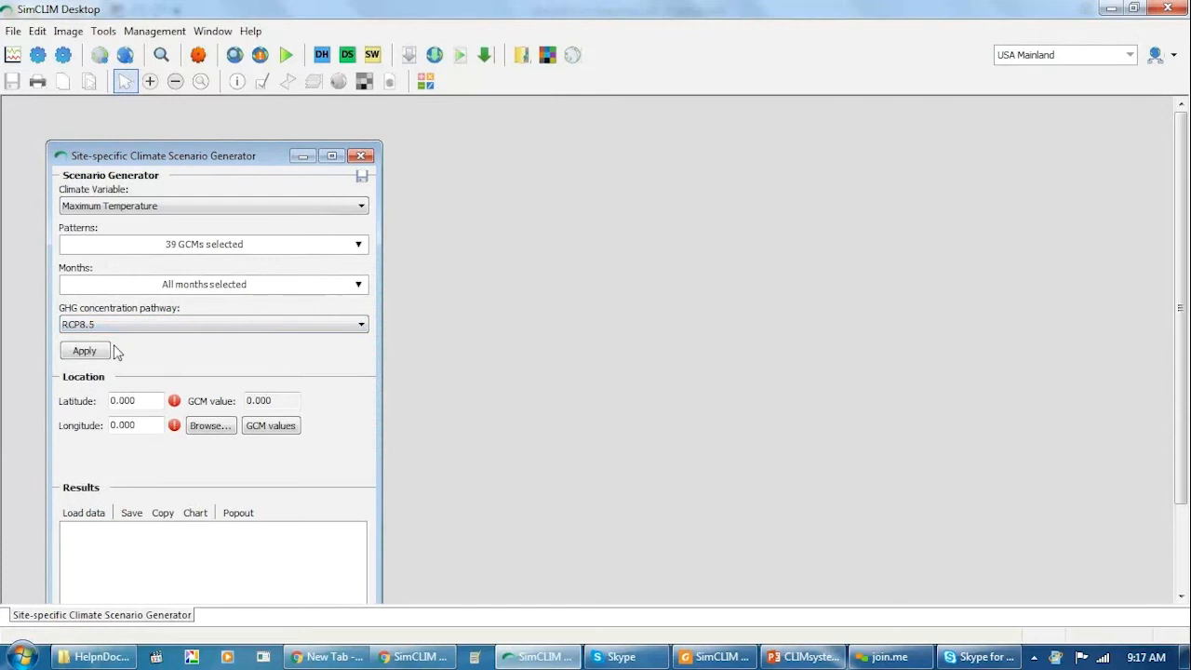
click(84, 351)
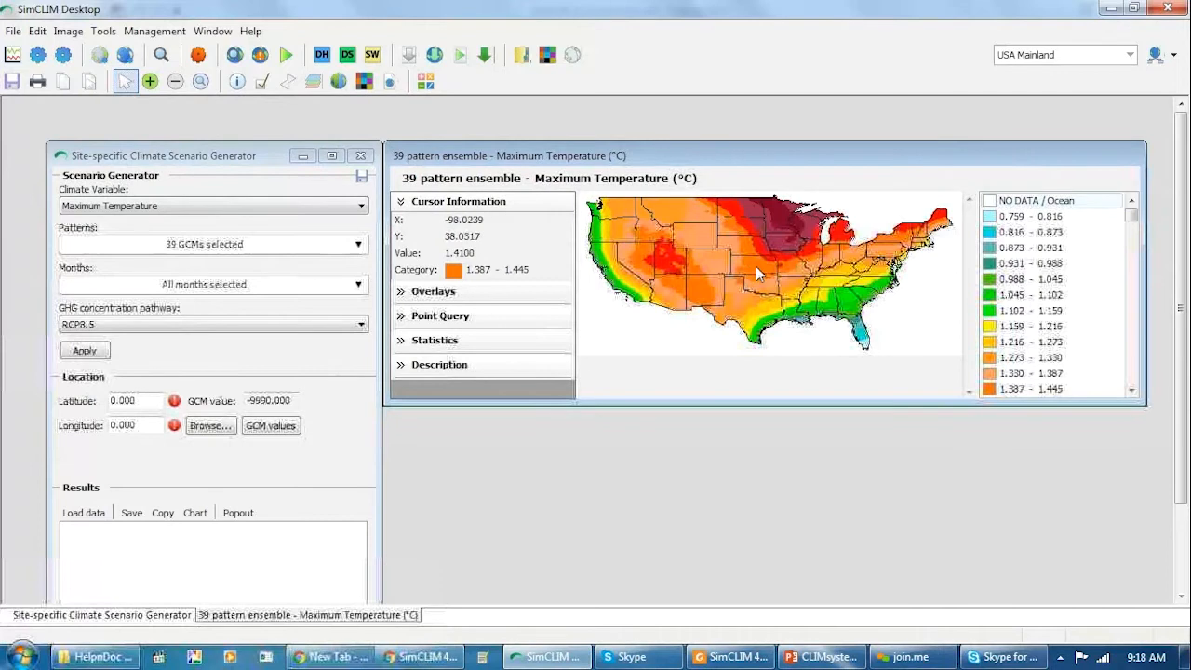
Load the yearly results for a map location at latitude 38.444, longitude -98.162, and view their chart before closing it.
click(755, 264)
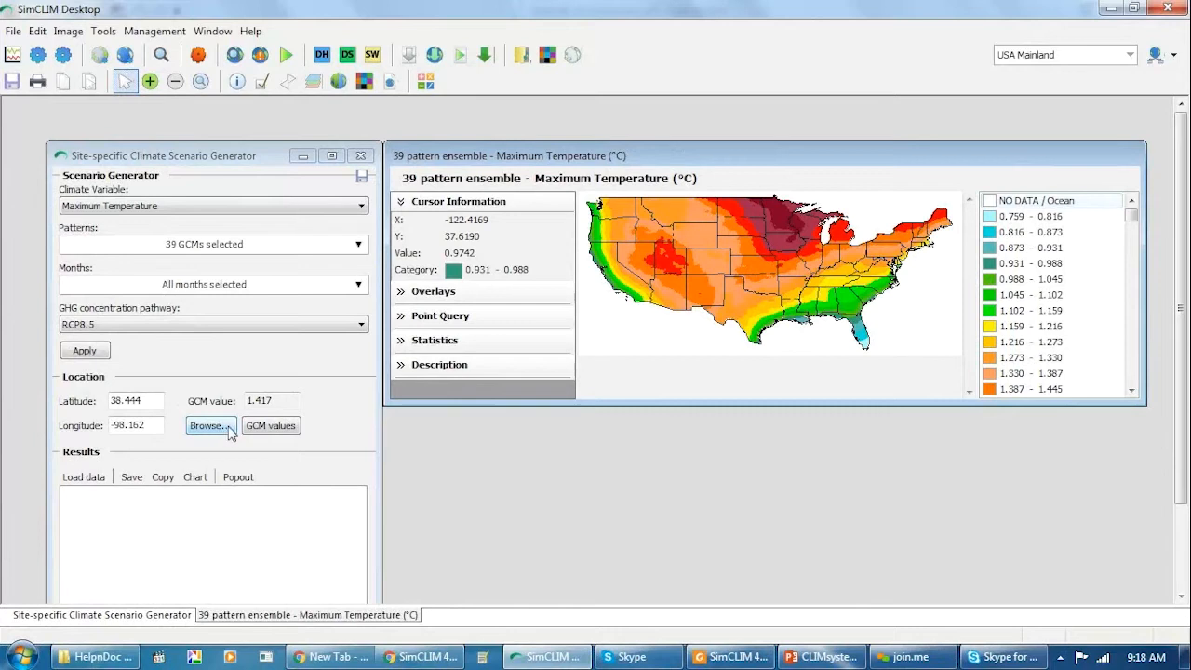
click(84, 477)
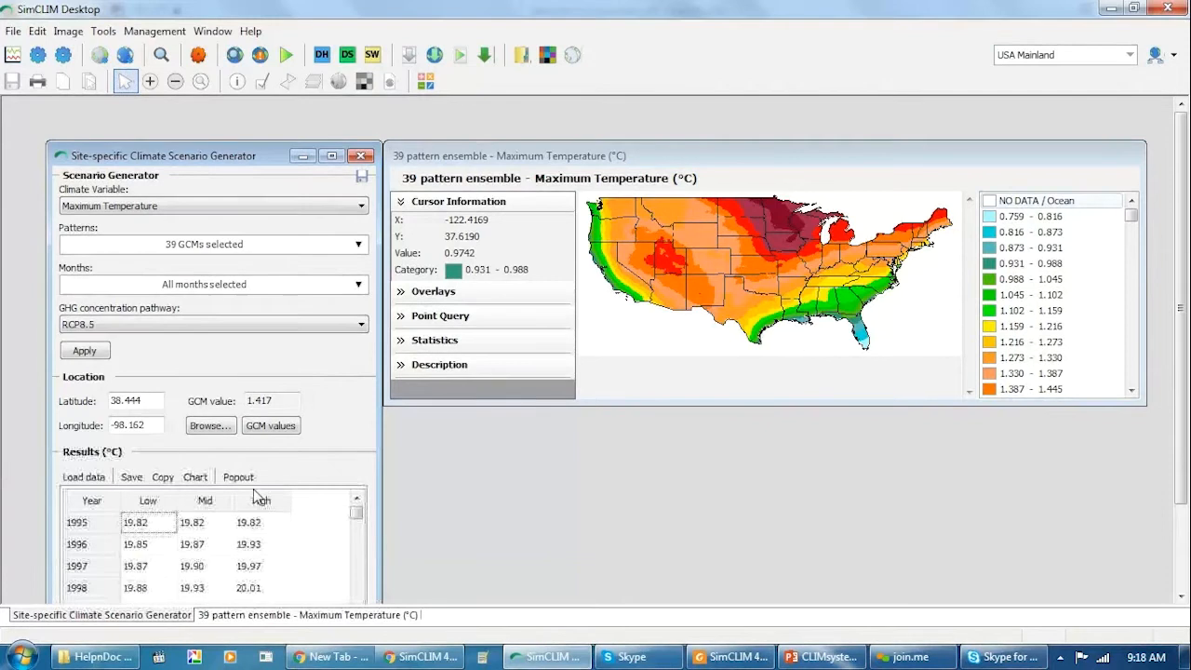
click(196, 477)
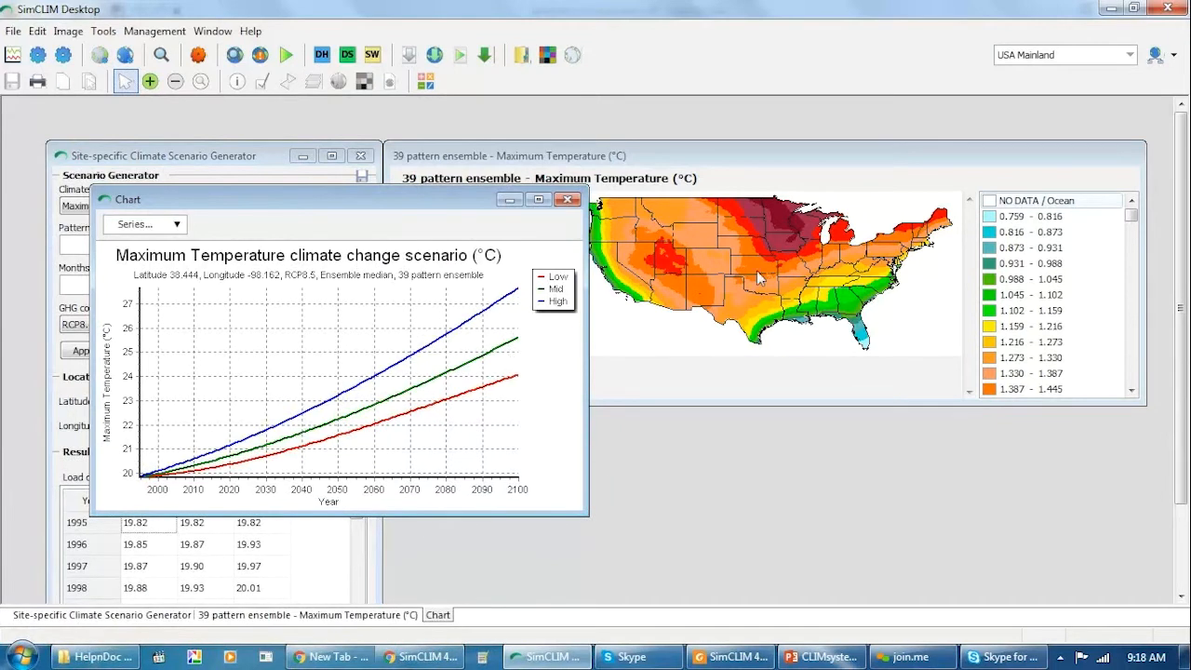
click(569, 201)
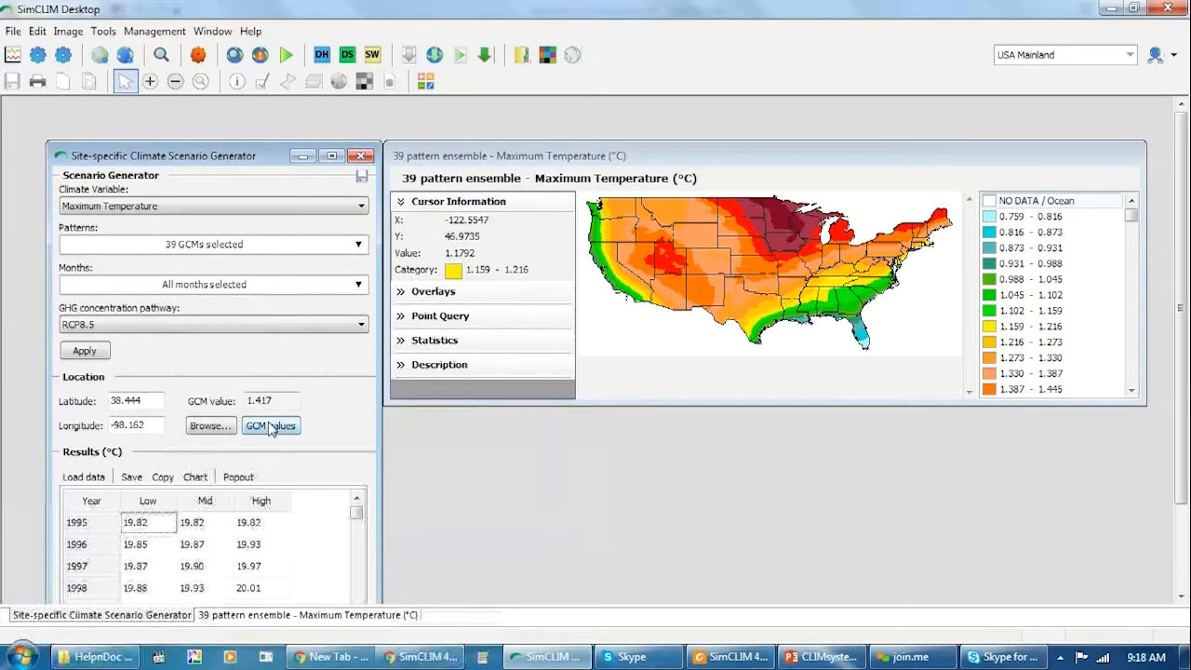
Show the GCM values for the site and widen their window to fit all months and the annual column.
click(269, 428)
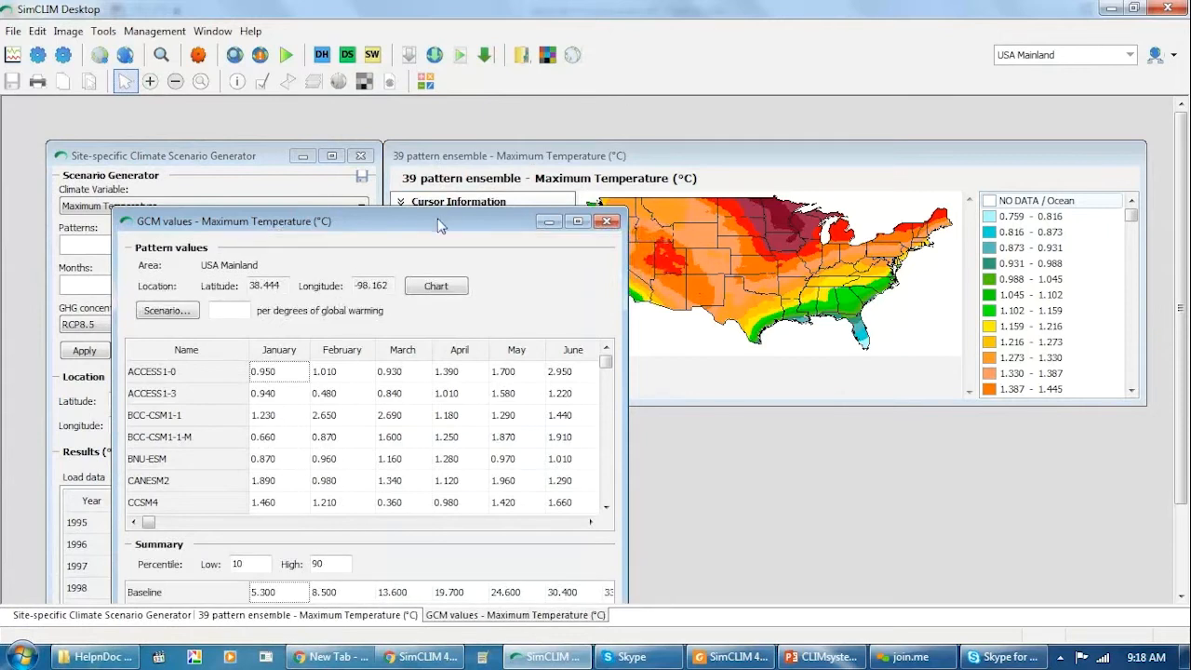
drag(371, 131, 363, 99)
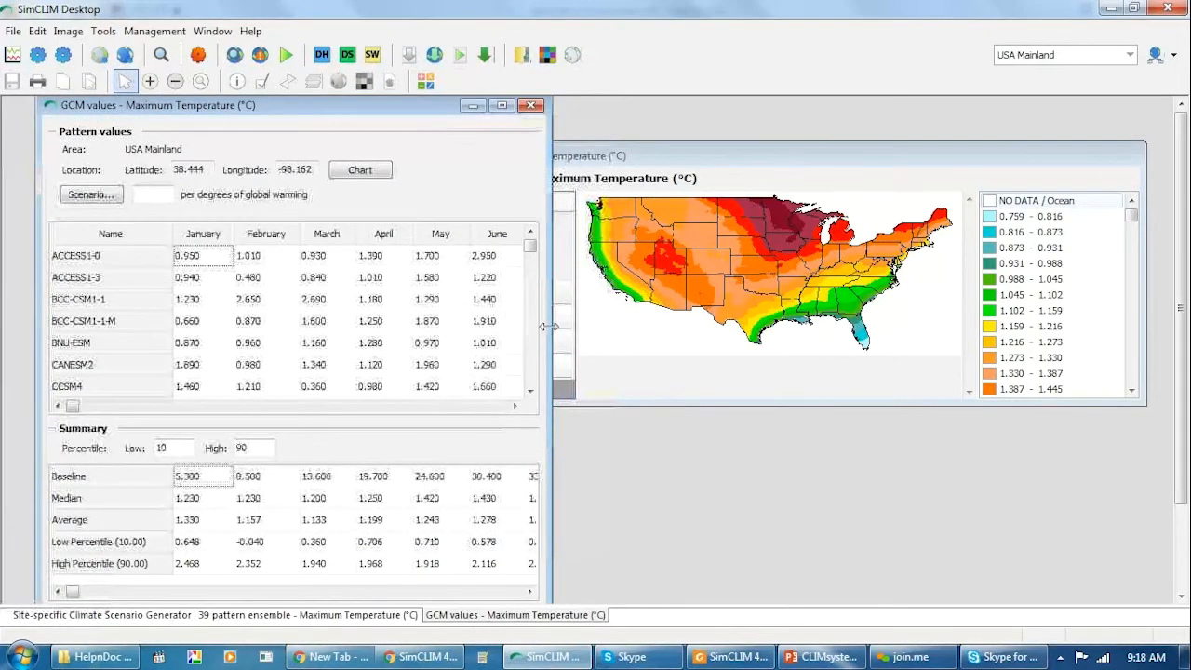
drag(772, 337, 1160, 360)
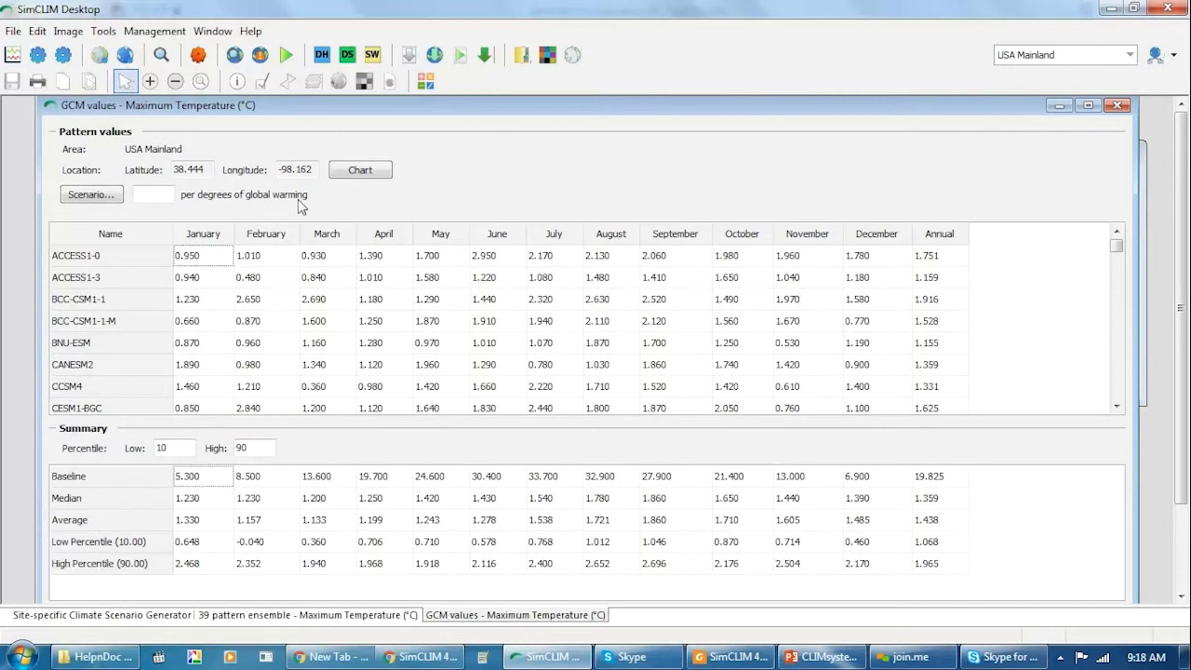
Chart the monthly GCM values, enlarge the chart to examine the spread between models, and close it.
click(360, 171)
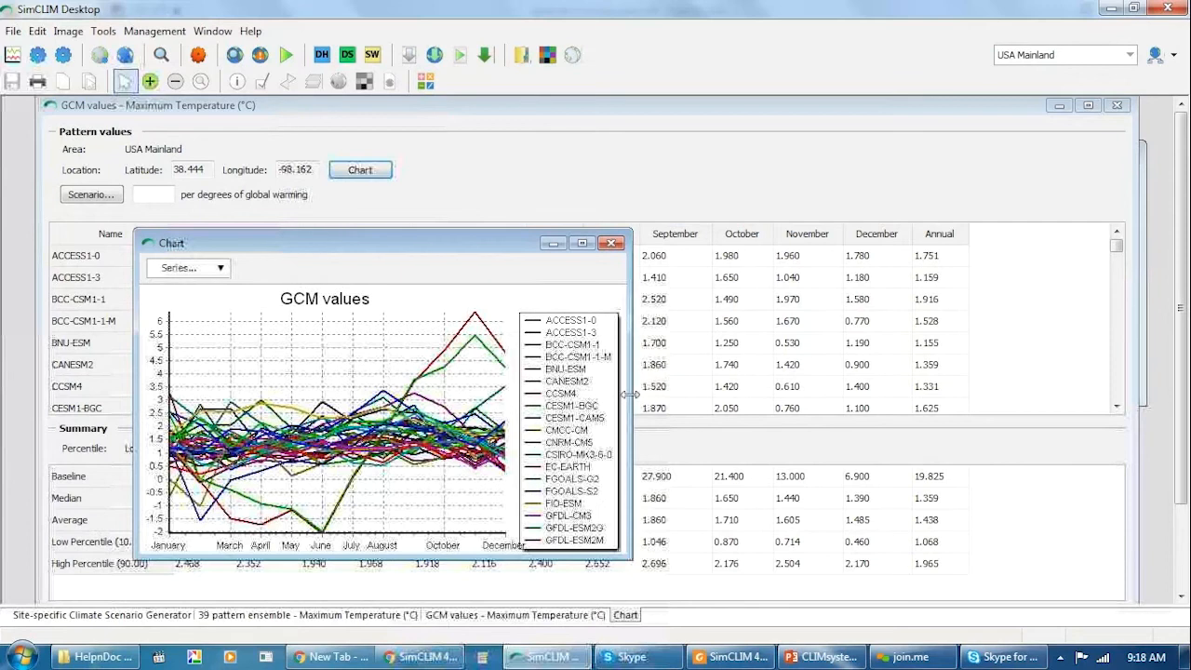
drag(631, 394, 1079, 404)
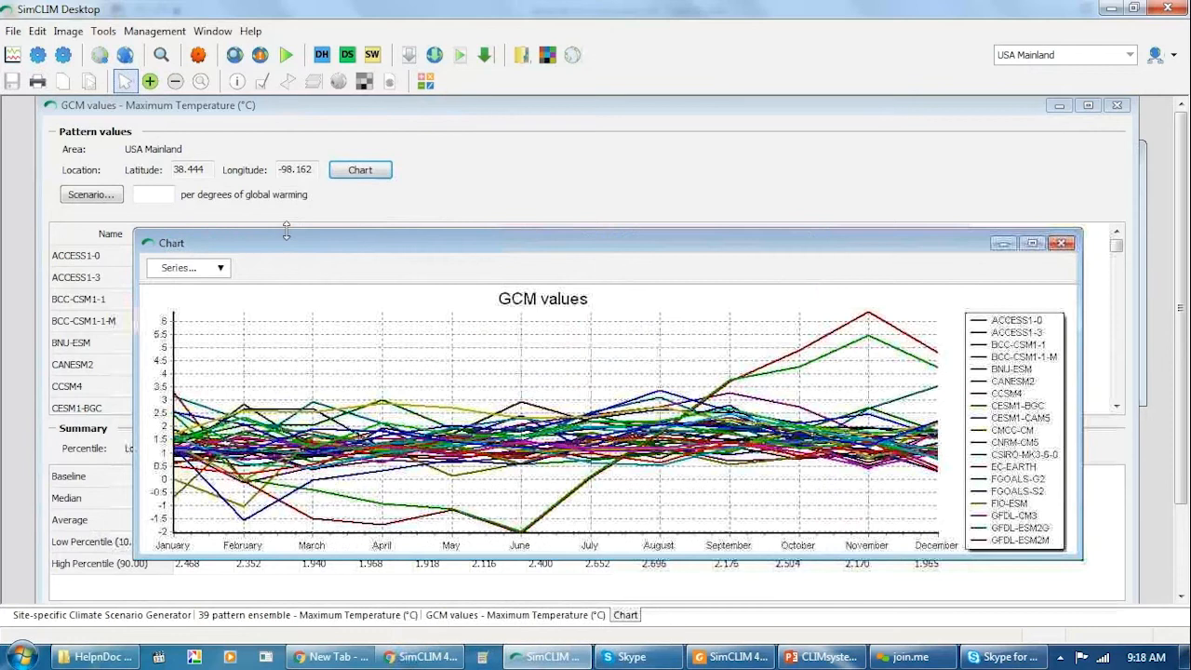
drag(284, 230, 228, 146)
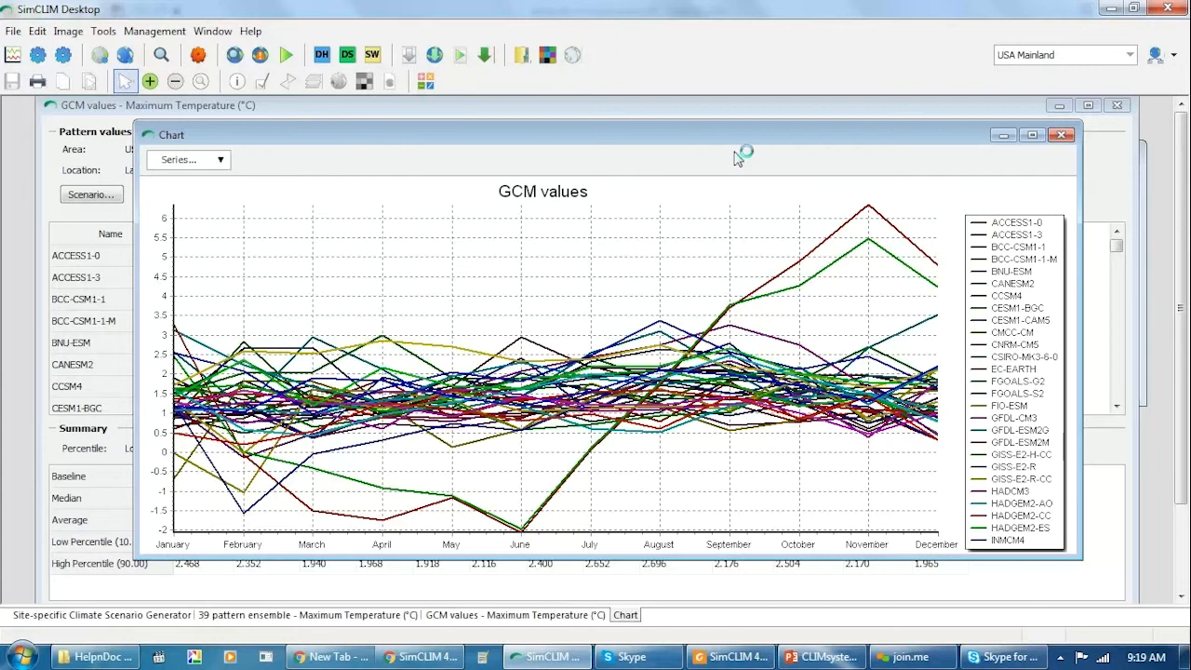
click(1065, 137)
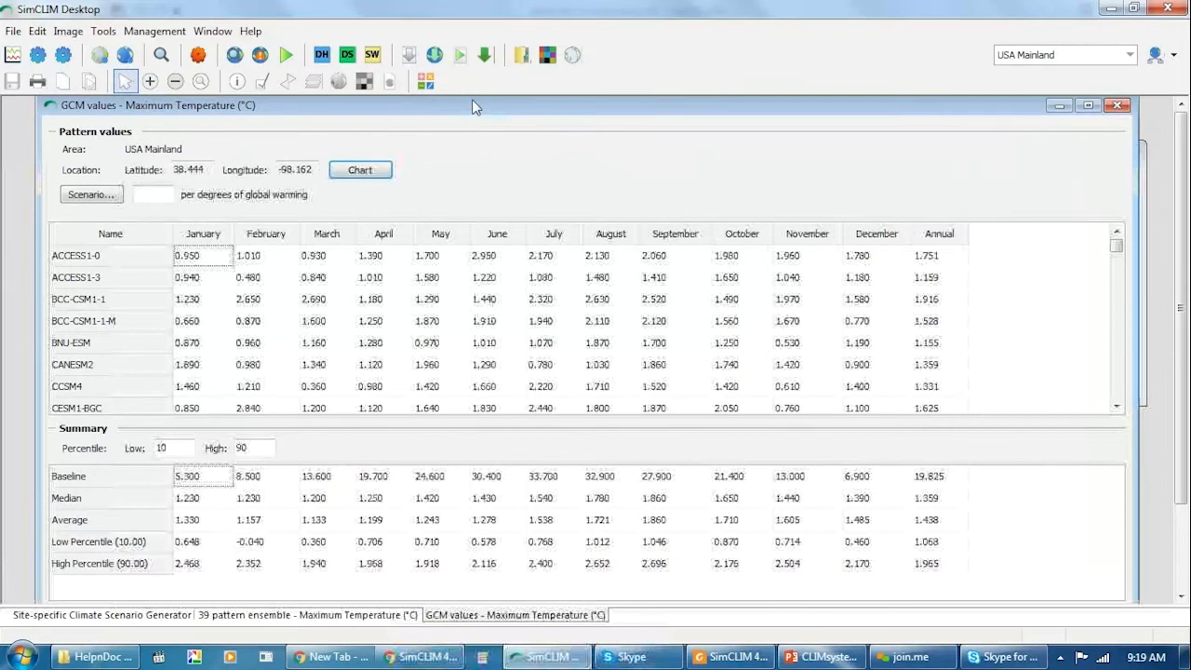
Close the GCM values, shift the ensemble map window aside and bring the site-specific scenario generator to the front.
mouse_move(496, 110)
mouse_down()
mouse_move(418, 109)
mouse_move(474, 109)
mouse_up()
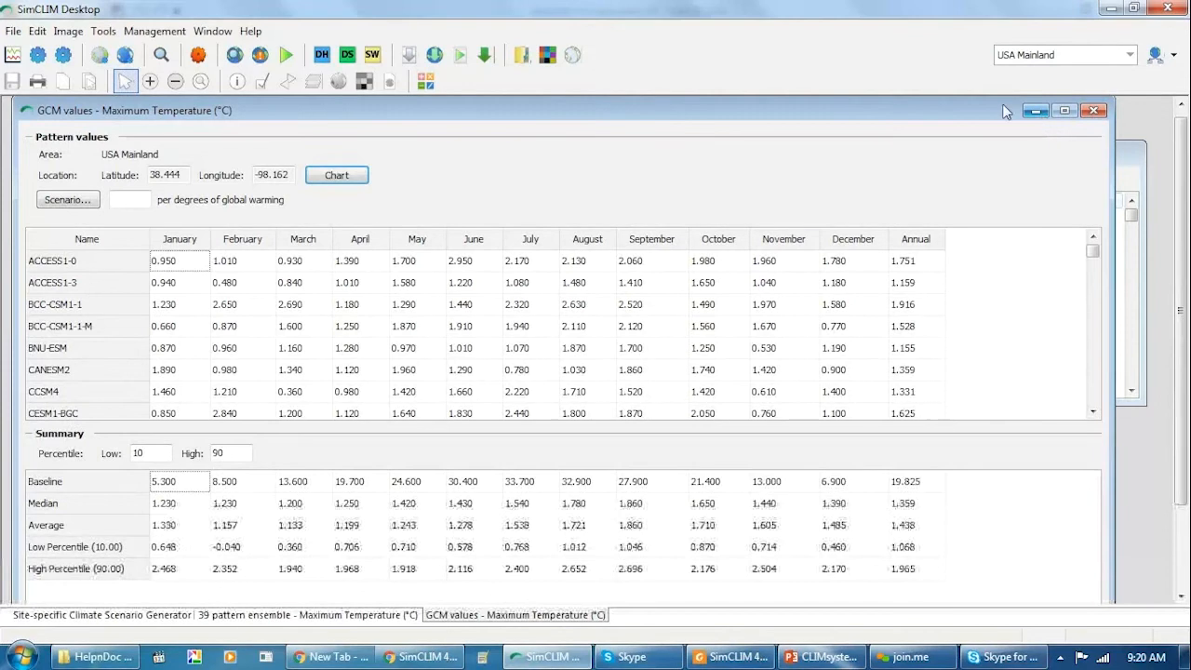
click(1096, 111)
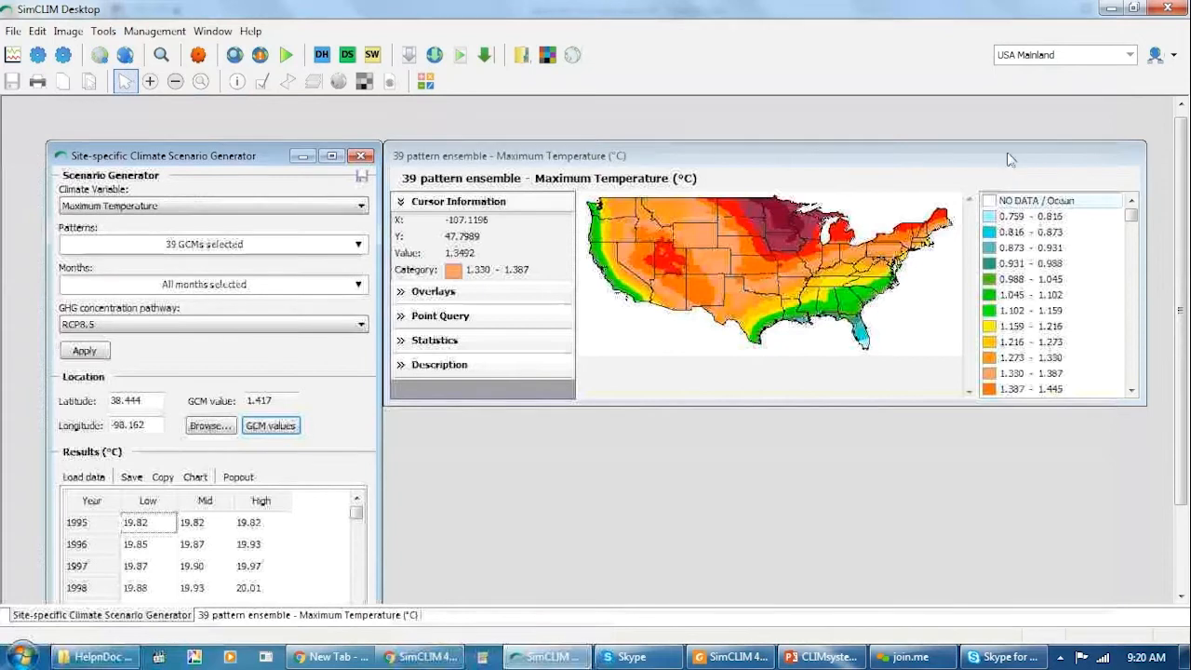
drag(982, 158, 881, 161)
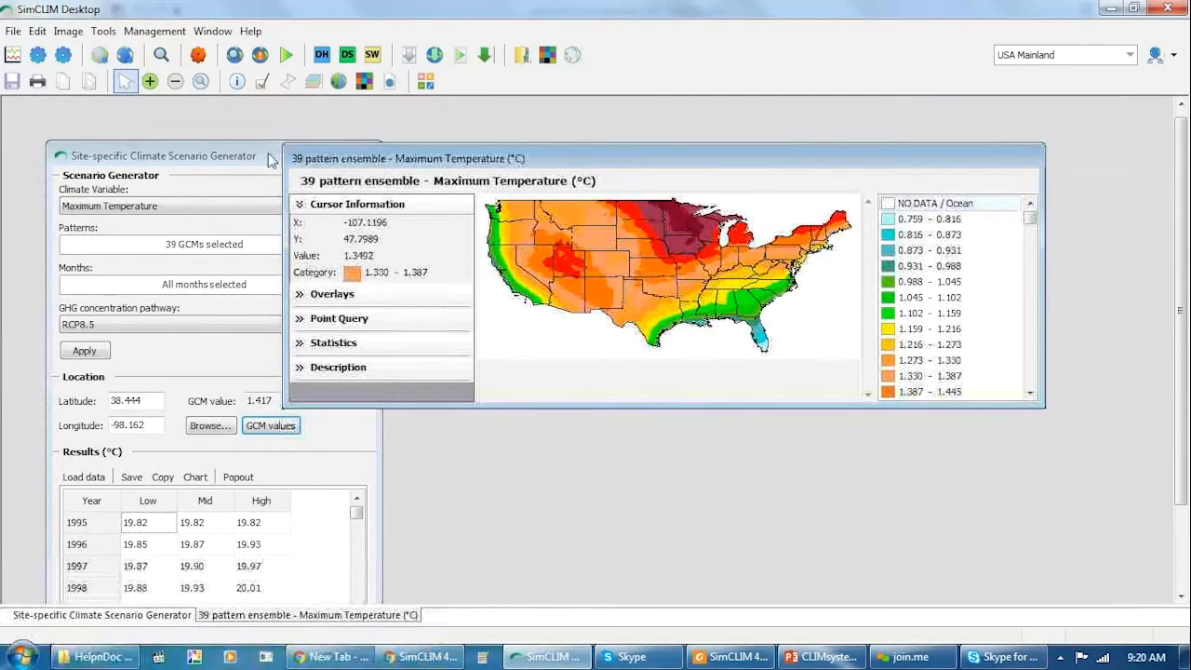
click(238, 160)
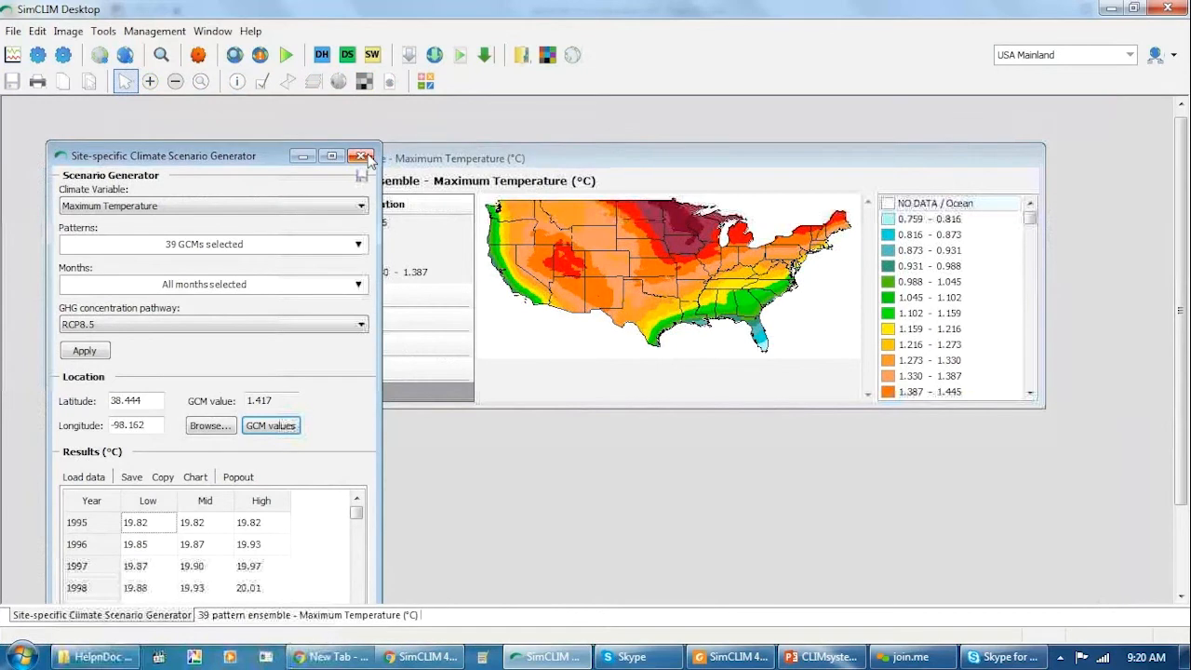
Close the site-specific climate scenario generator, open the Site-specific SLR Scenario Generator and reposition its window so all its fields are visible.
click(363, 156)
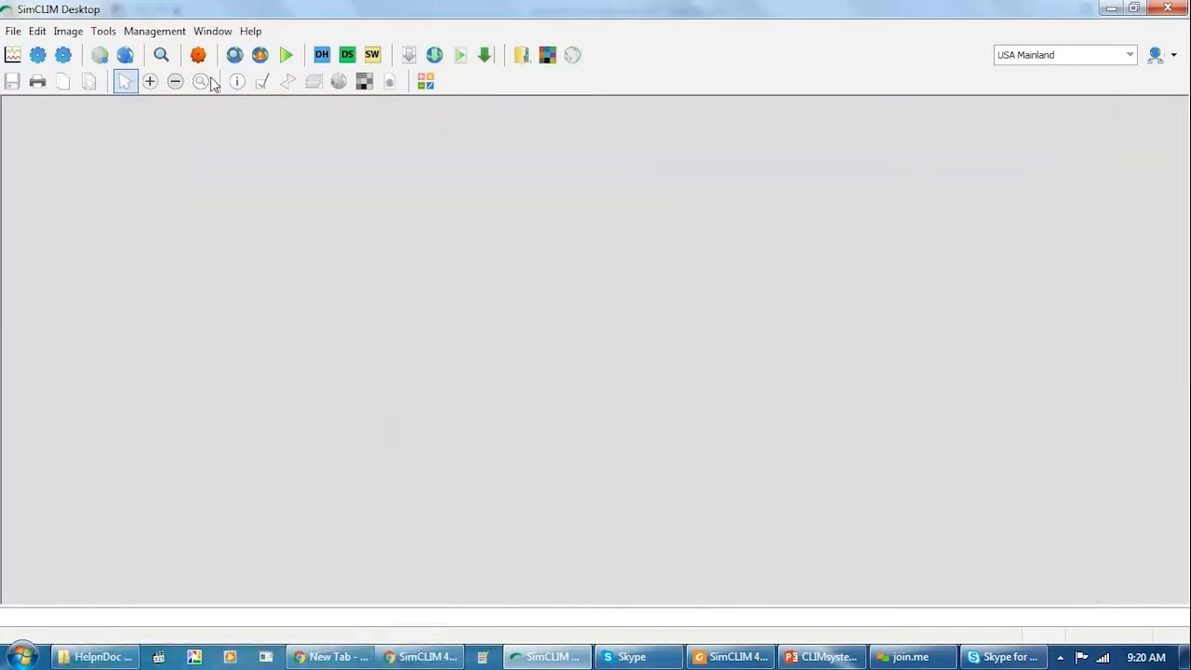
click(127, 56)
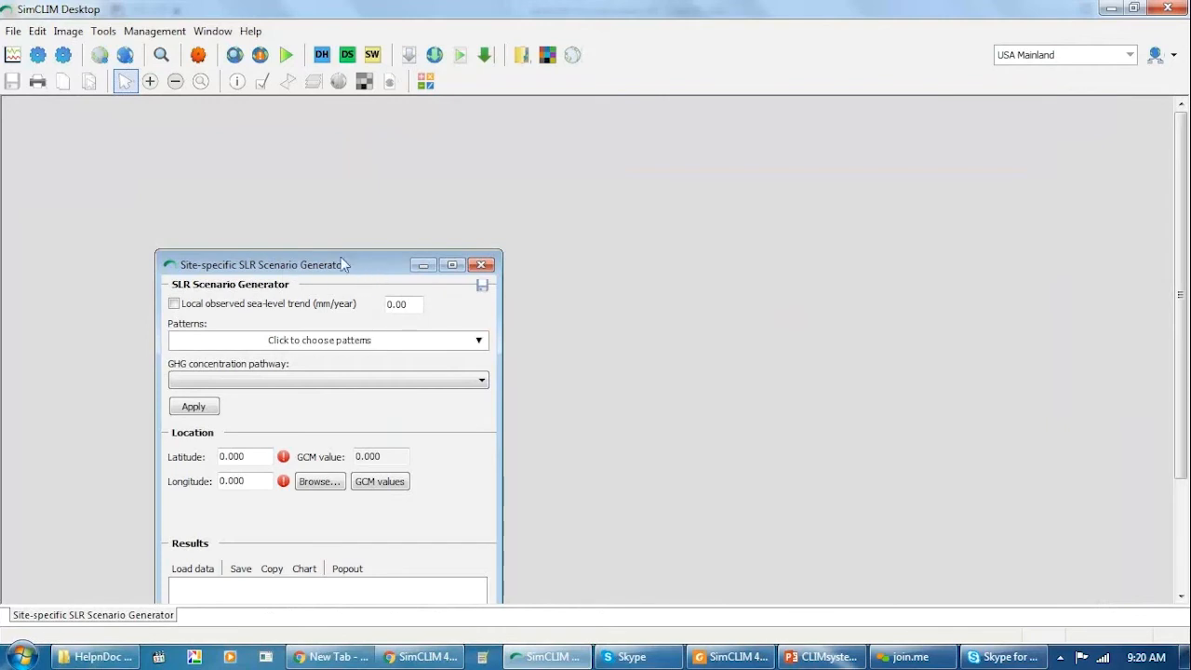
drag(343, 264, 273, 138)
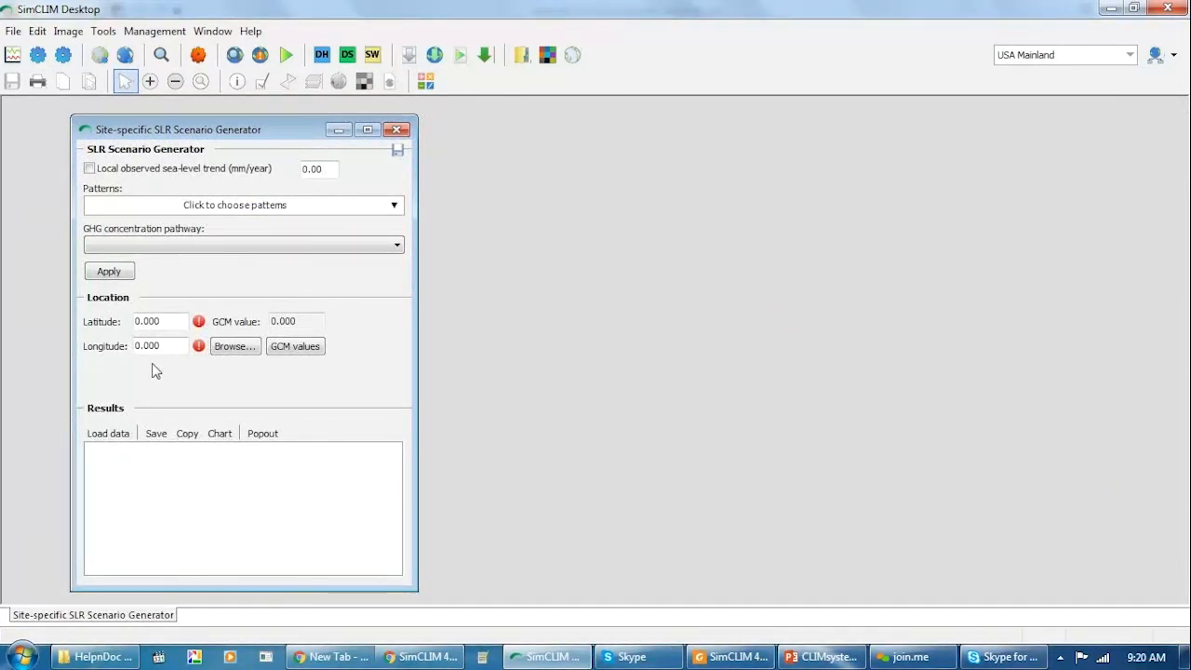
Generate the sea-level rise pattern ensemble using all available GCM patterns and the RCP8.5 concentration pathway.
click(247, 212)
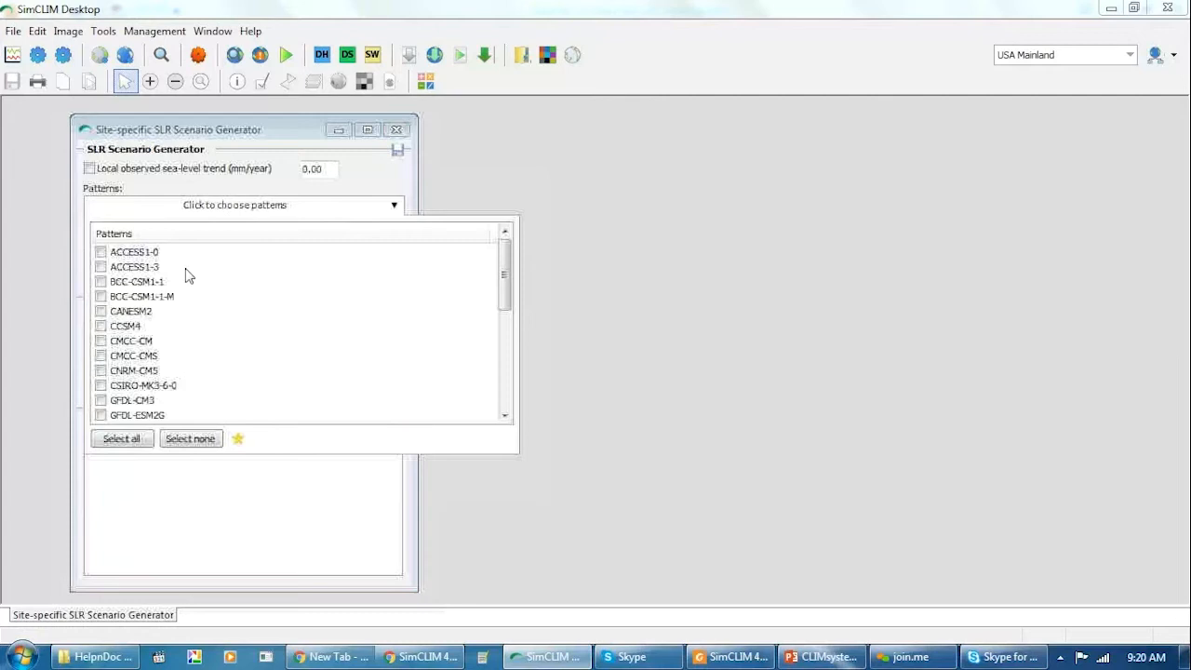
click(128, 441)
click(132, 441)
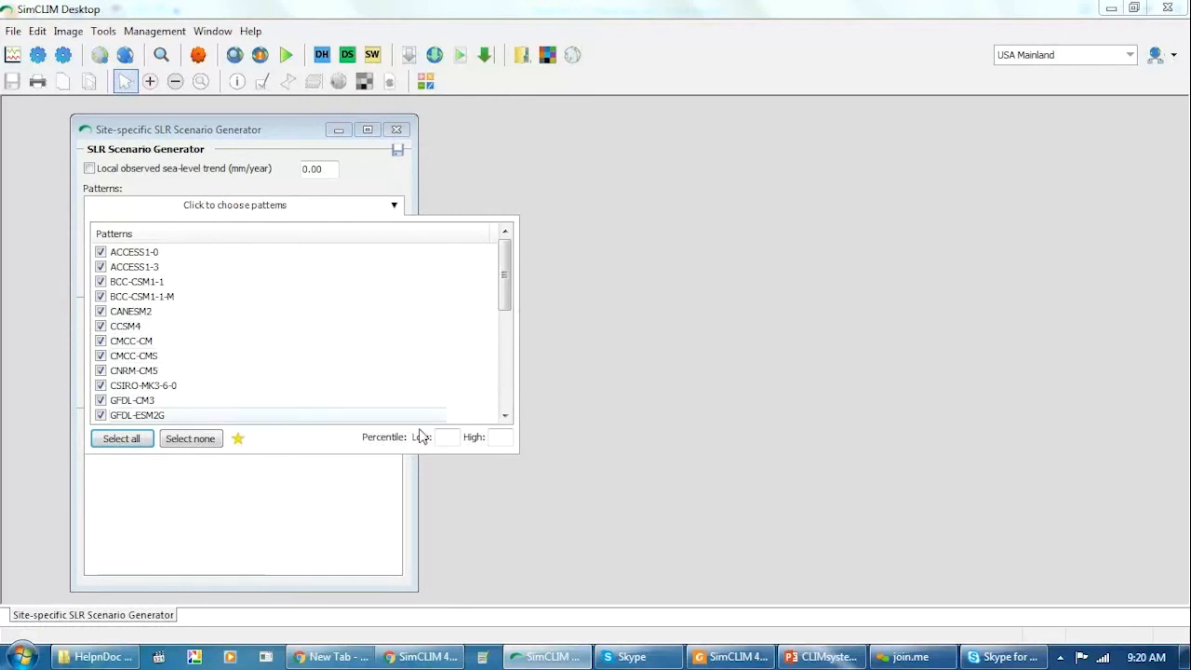
click(380, 190)
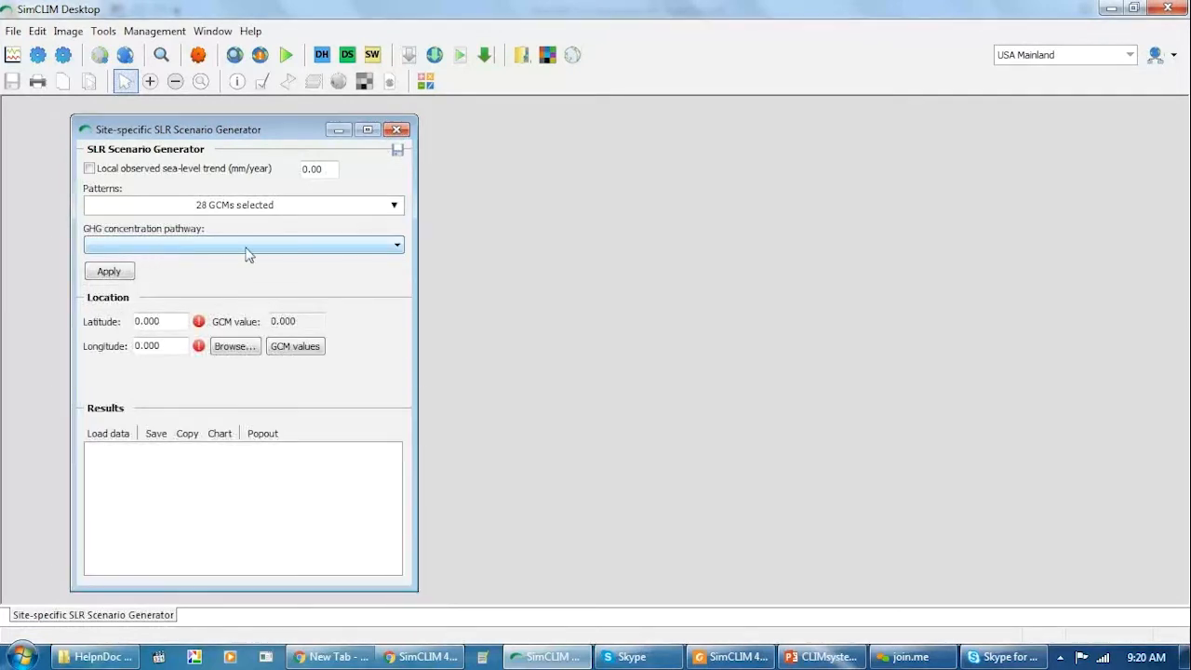
click(394, 248)
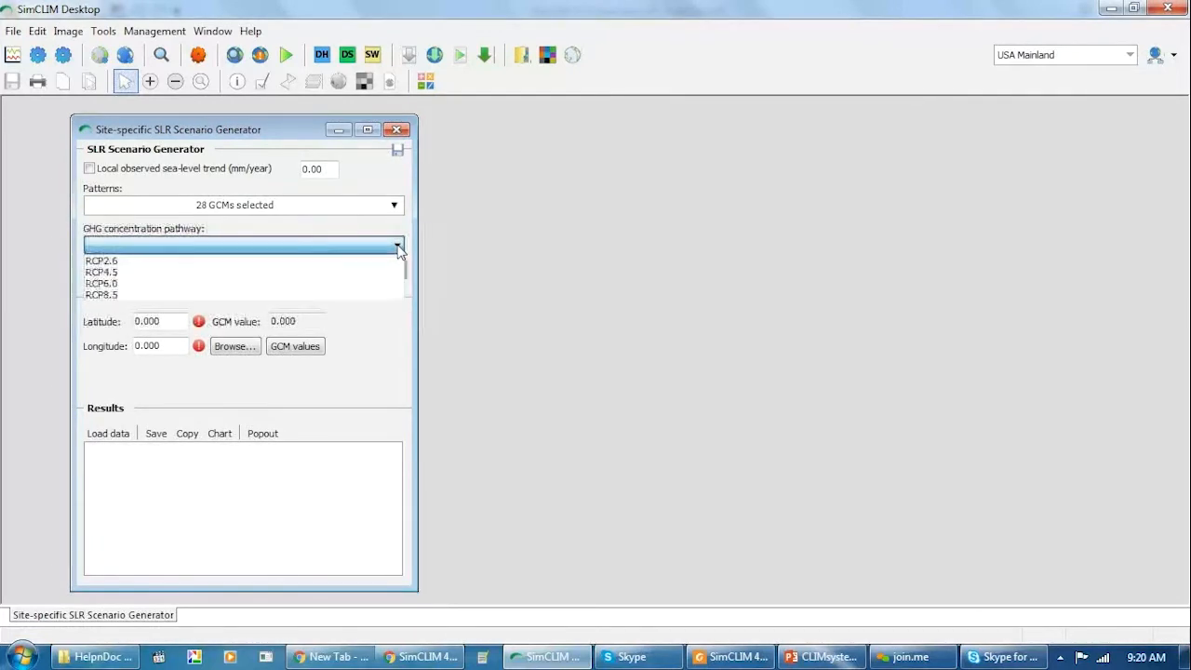
click(155, 295)
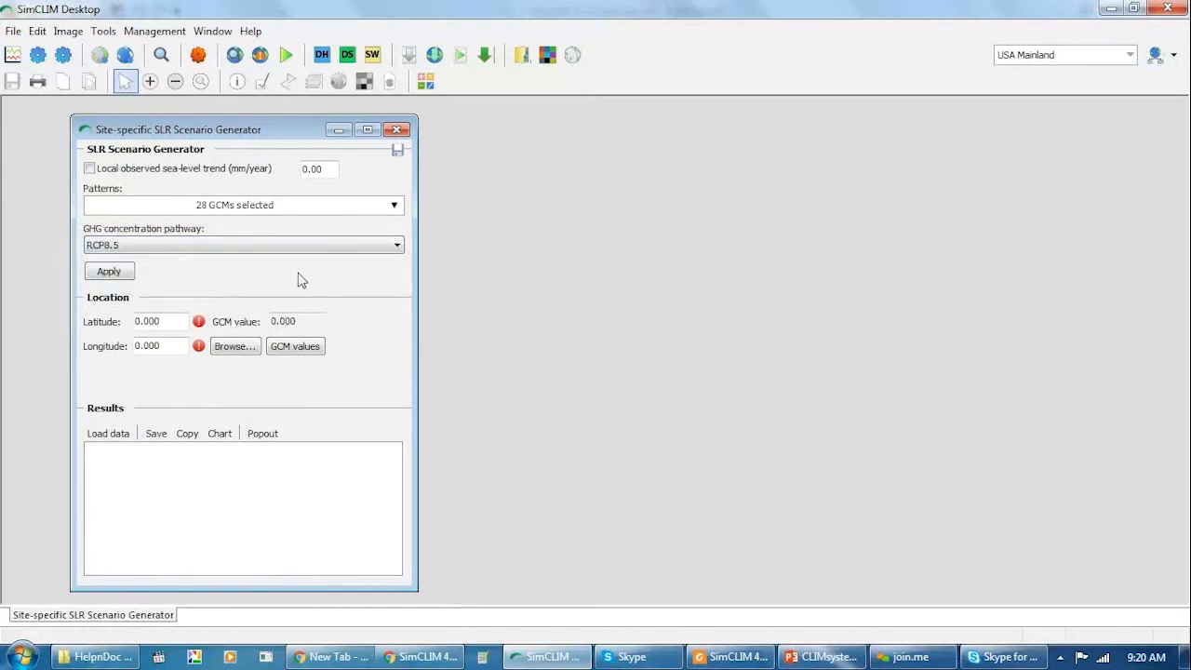
click(113, 276)
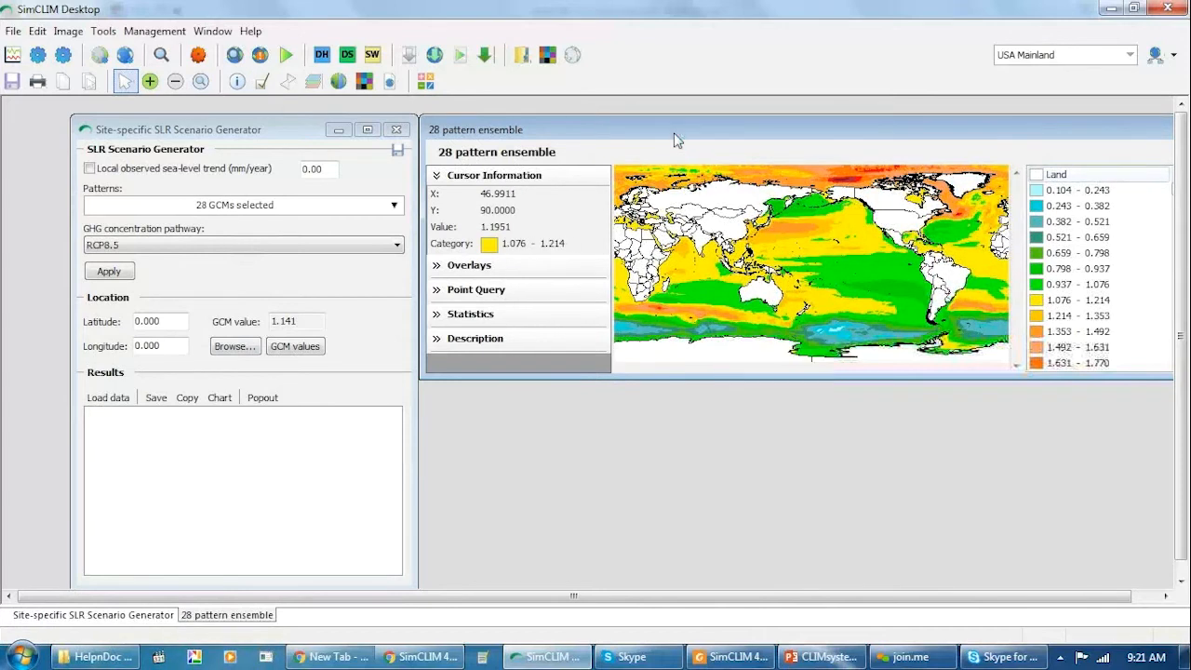
Zoom the ensemble map in on the Gulf of Mexico and pick a coastal location at latitude 29.130, longitude -89.950.
click(149, 82)
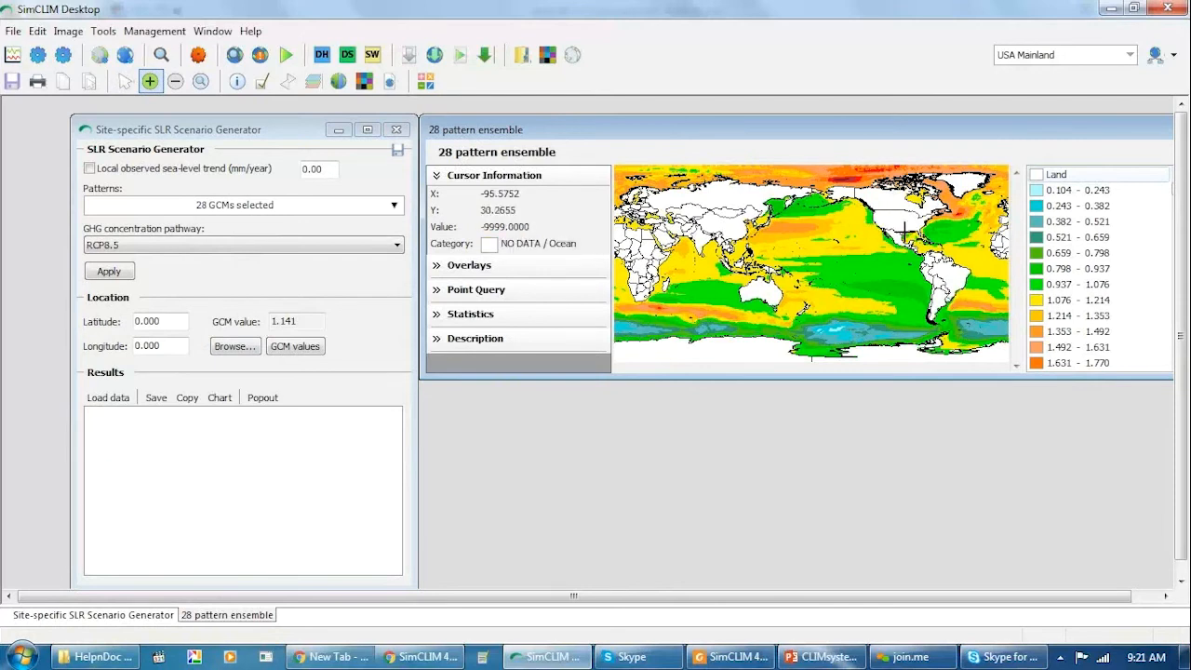
click(917, 238)
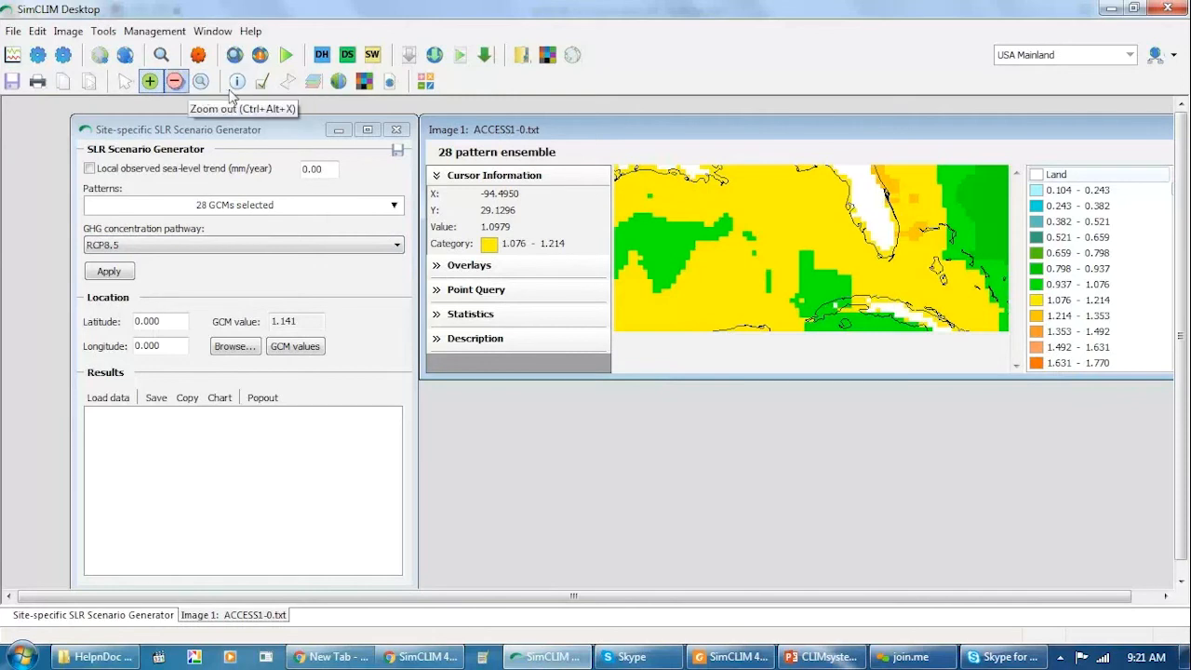
click(125, 83)
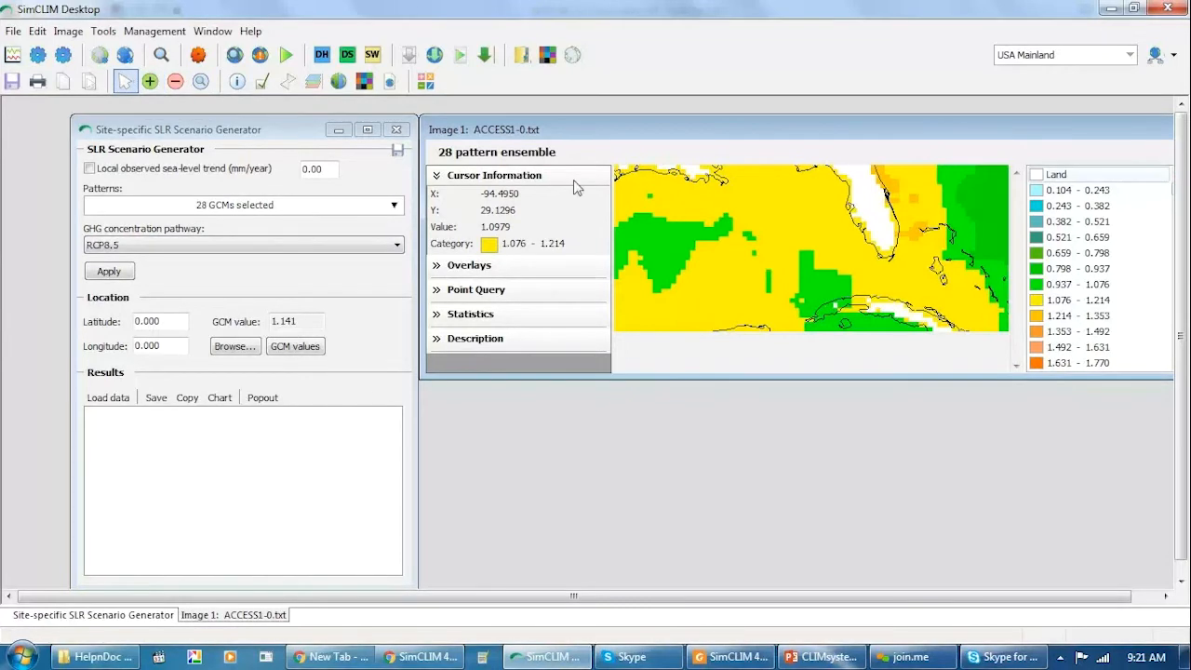
click(710, 183)
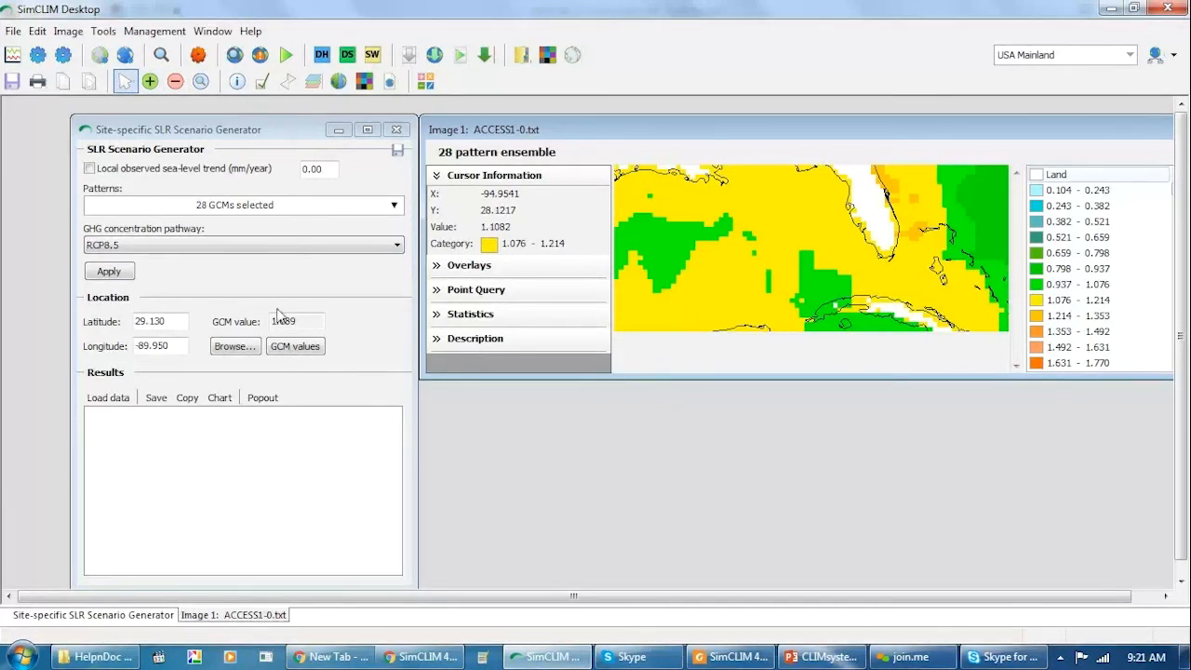
Load the yearly sea-level rise results for the location and view their chart before closing it.
click(109, 398)
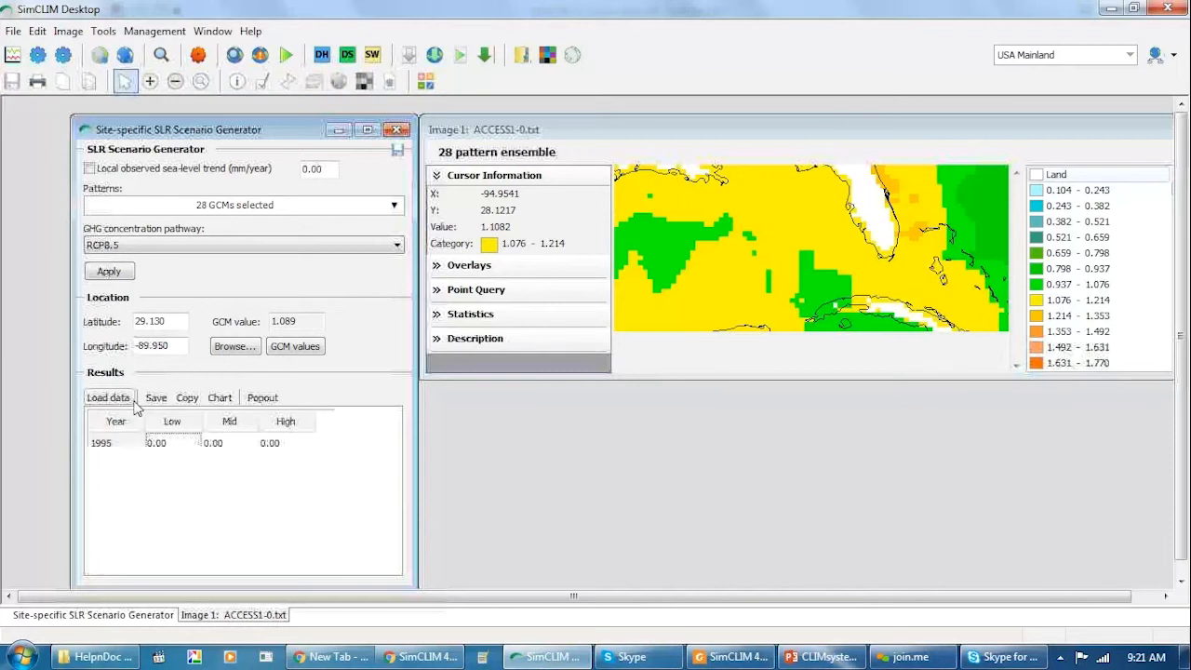
click(222, 400)
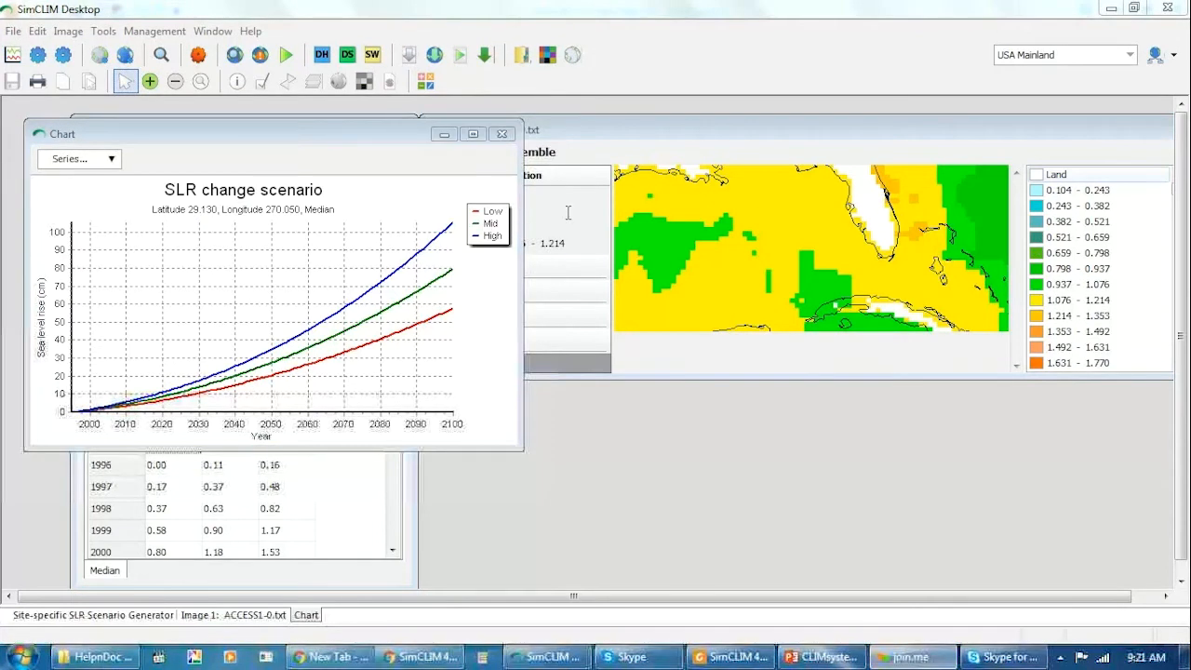
click(502, 135)
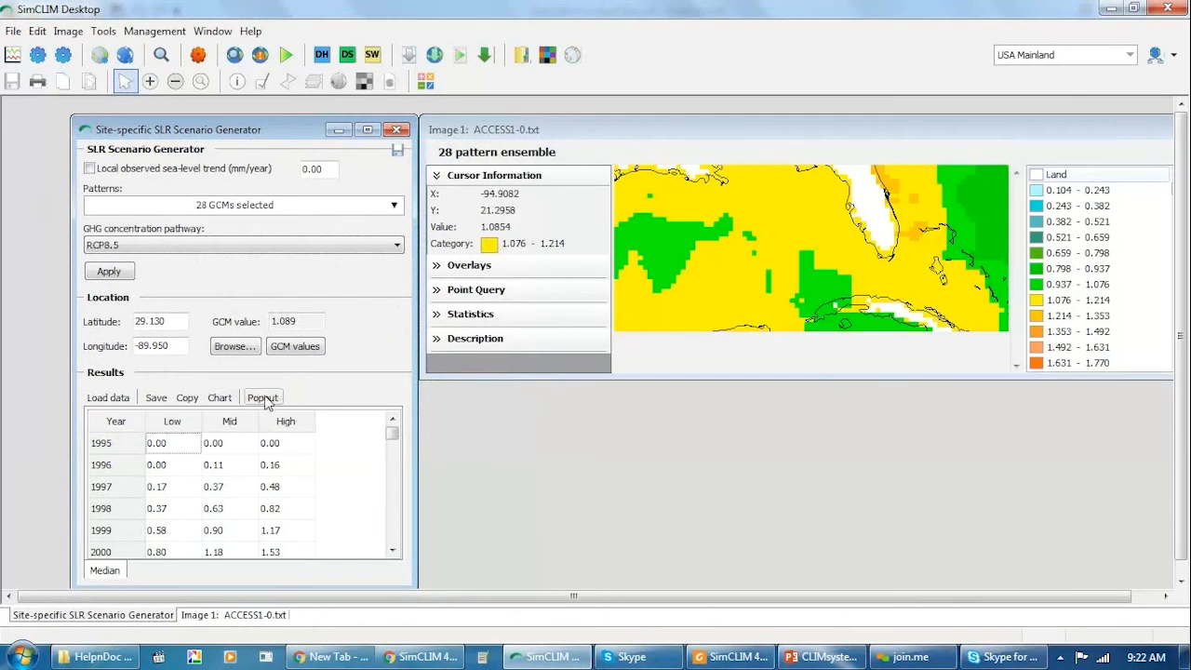
Copy the yearly sea-level rise results and look through the table up to 2100 before closing the SLR generator.
click(183, 401)
drag(396, 442, 315, 511)
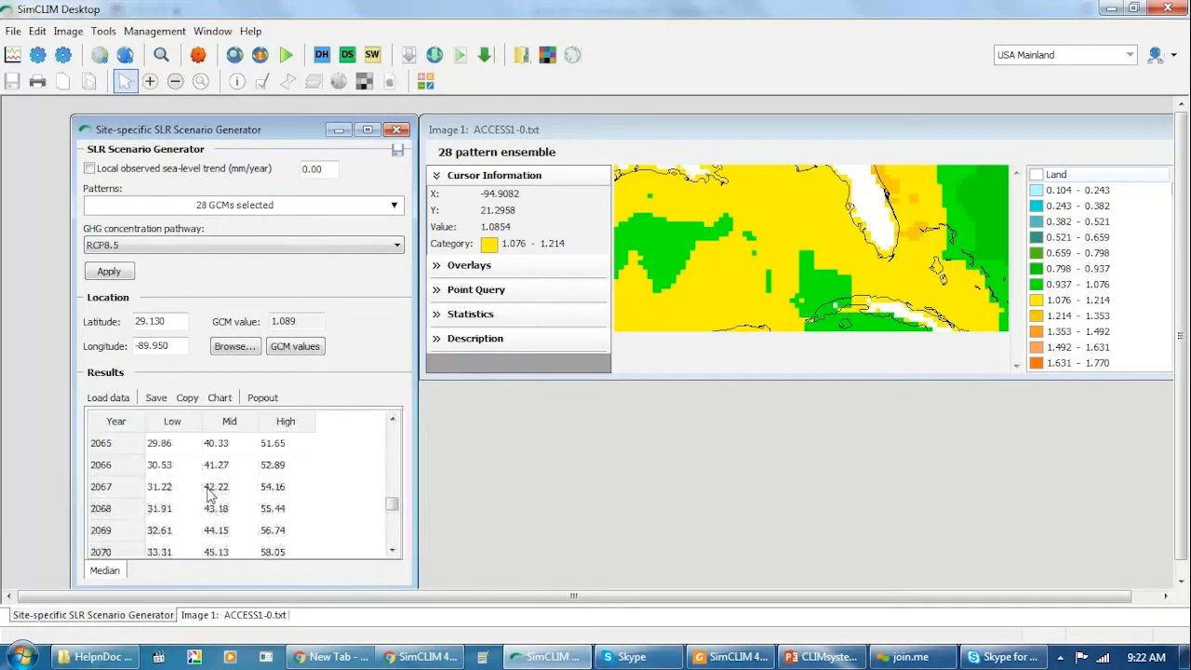
scroll(212, 484, down, 1)
key(Down)
key(Down)
key(Down)
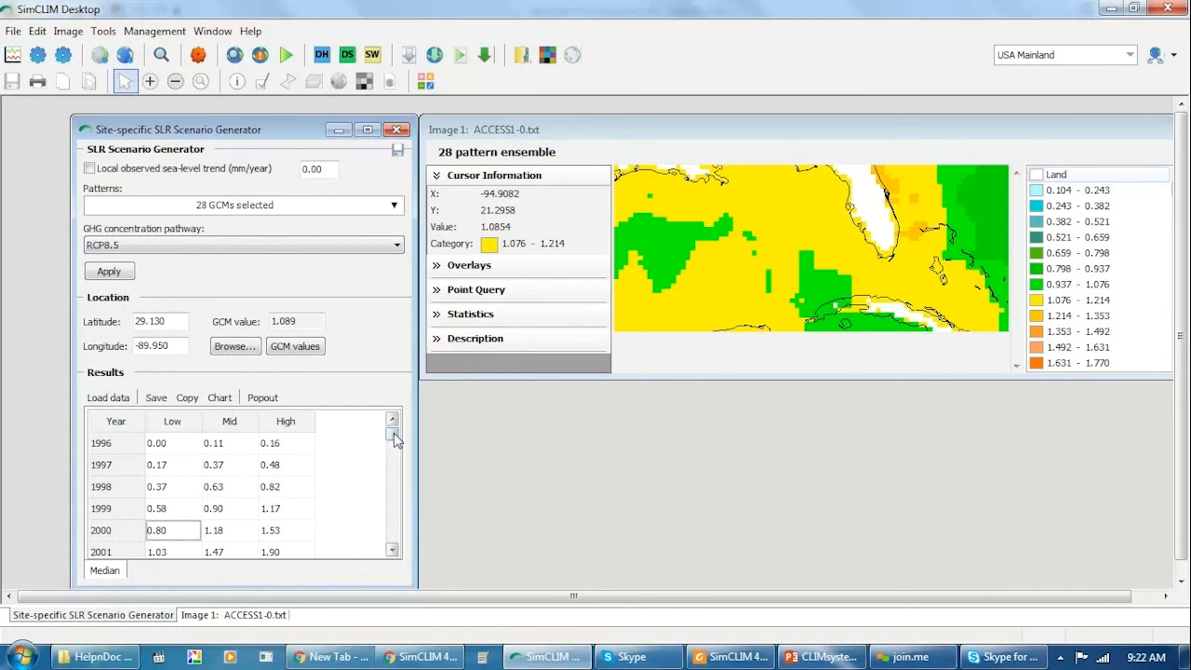
drag(391, 443, 401, 550)
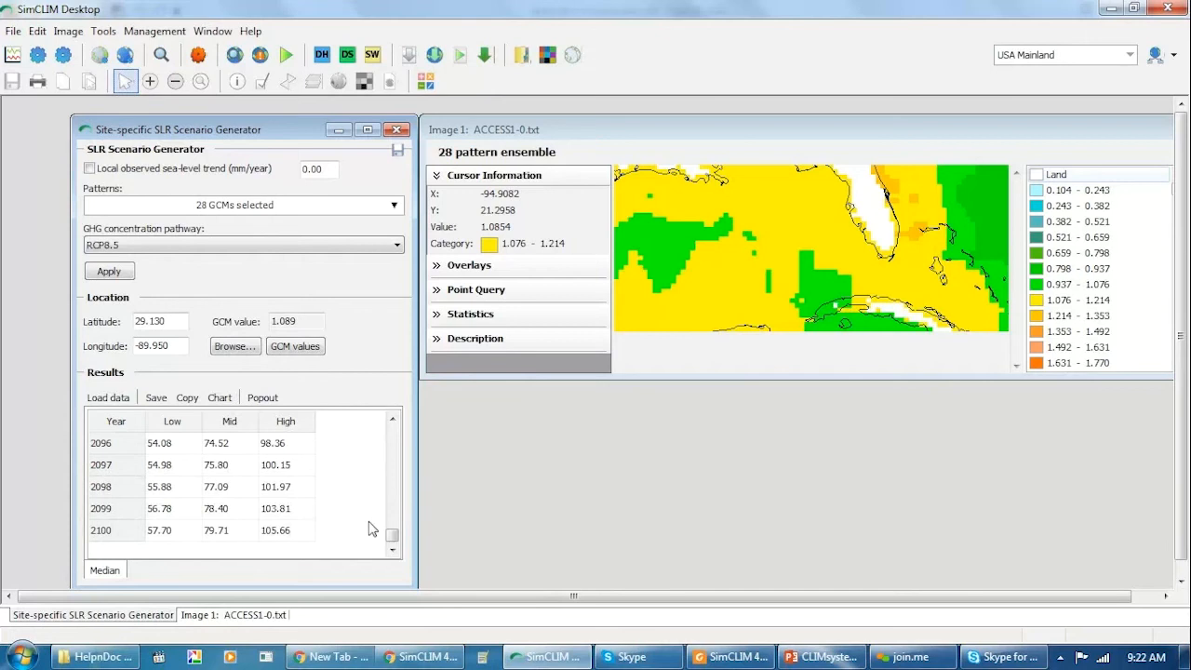
drag(392, 537, 397, 416)
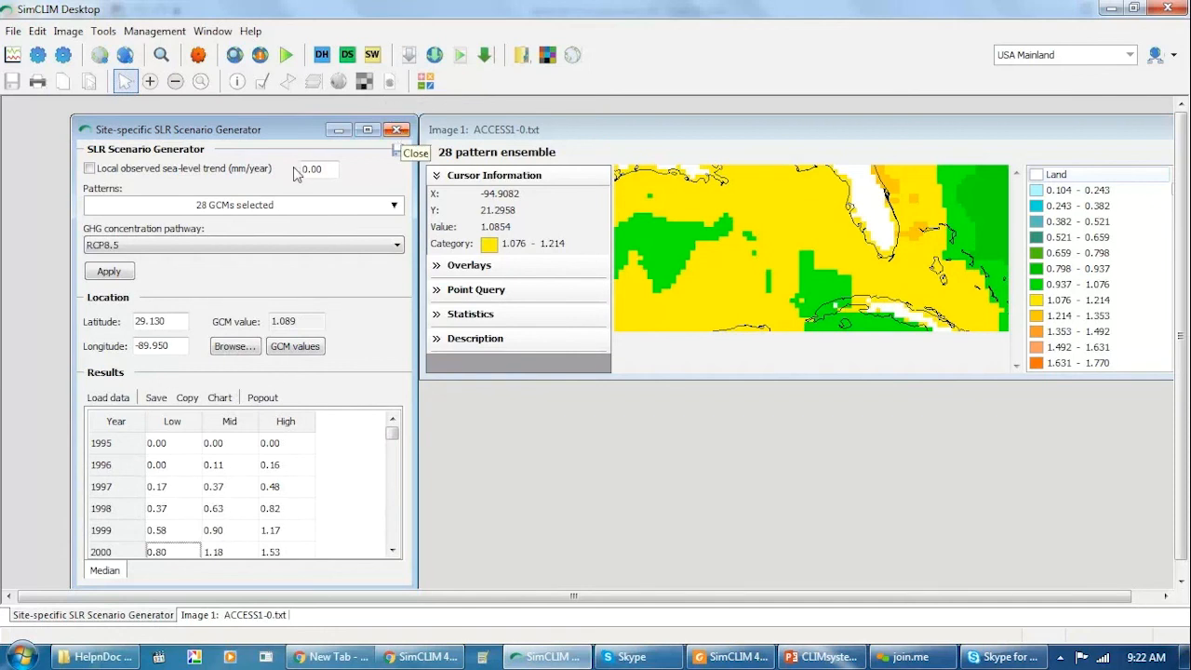
click(398, 130)
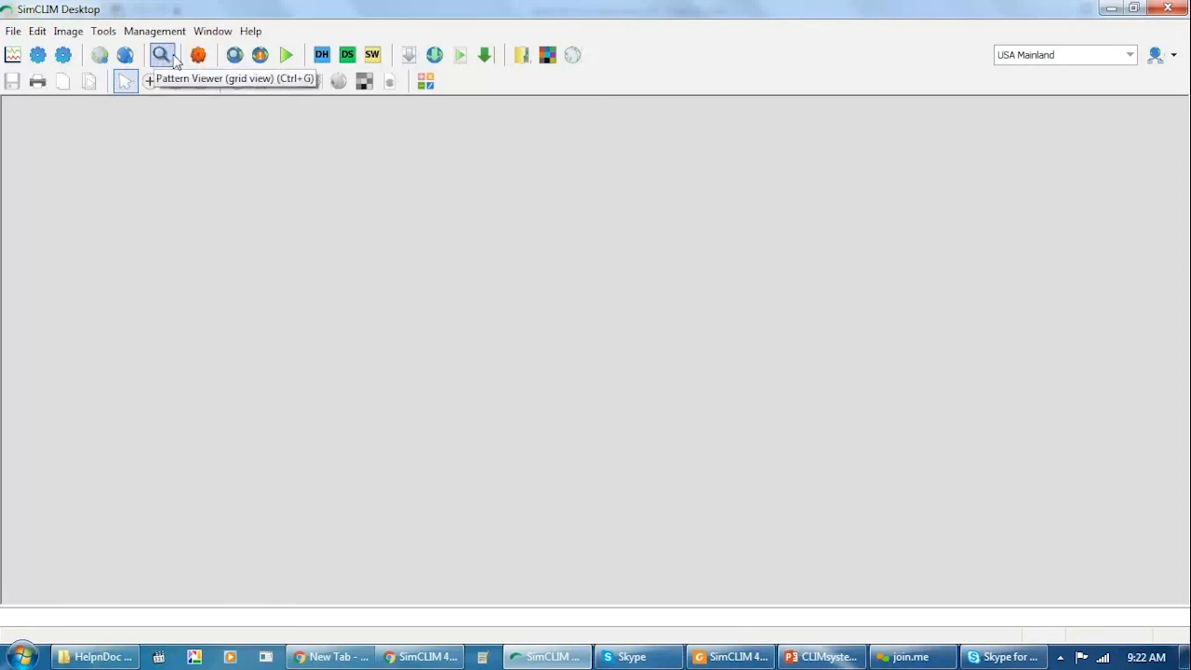
Open the Data Browser, pick the OMPAH-SEITZ station on the map and load its daily climate data to look through the records.
click(235, 55)
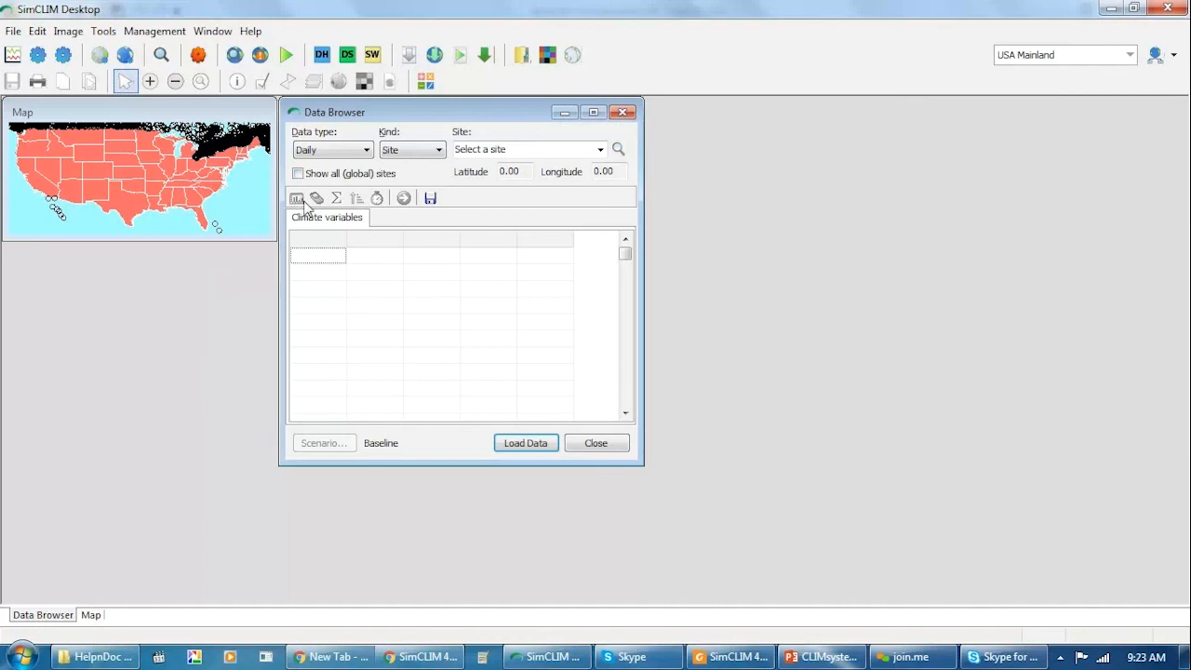
click(224, 152)
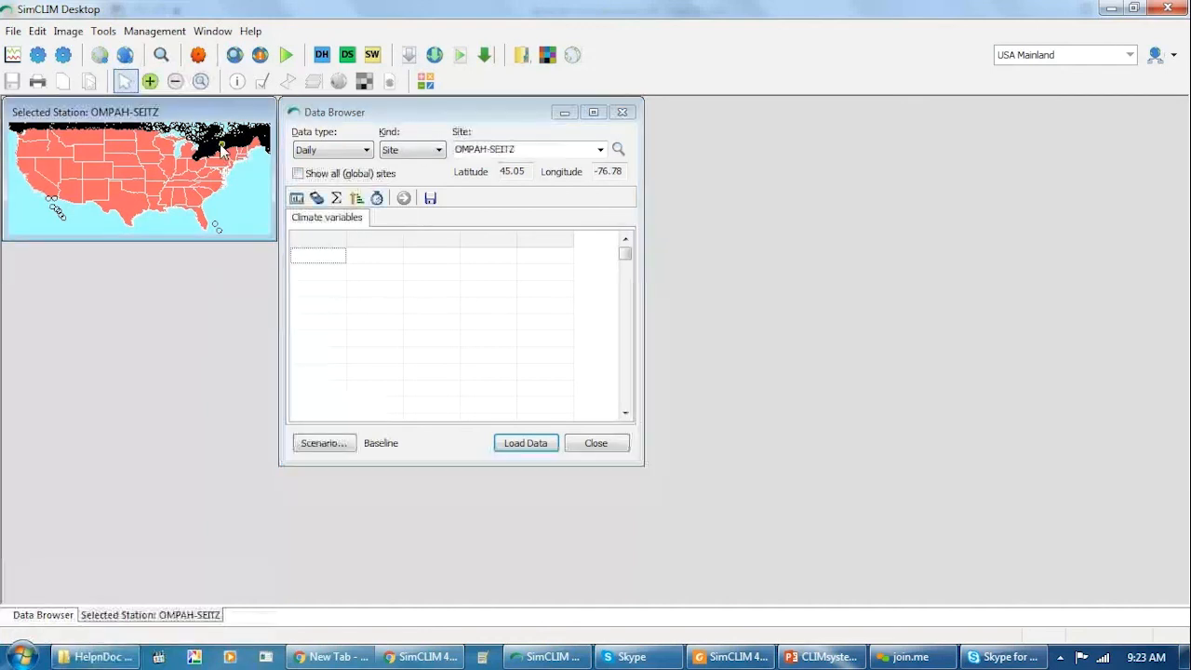
click(536, 446)
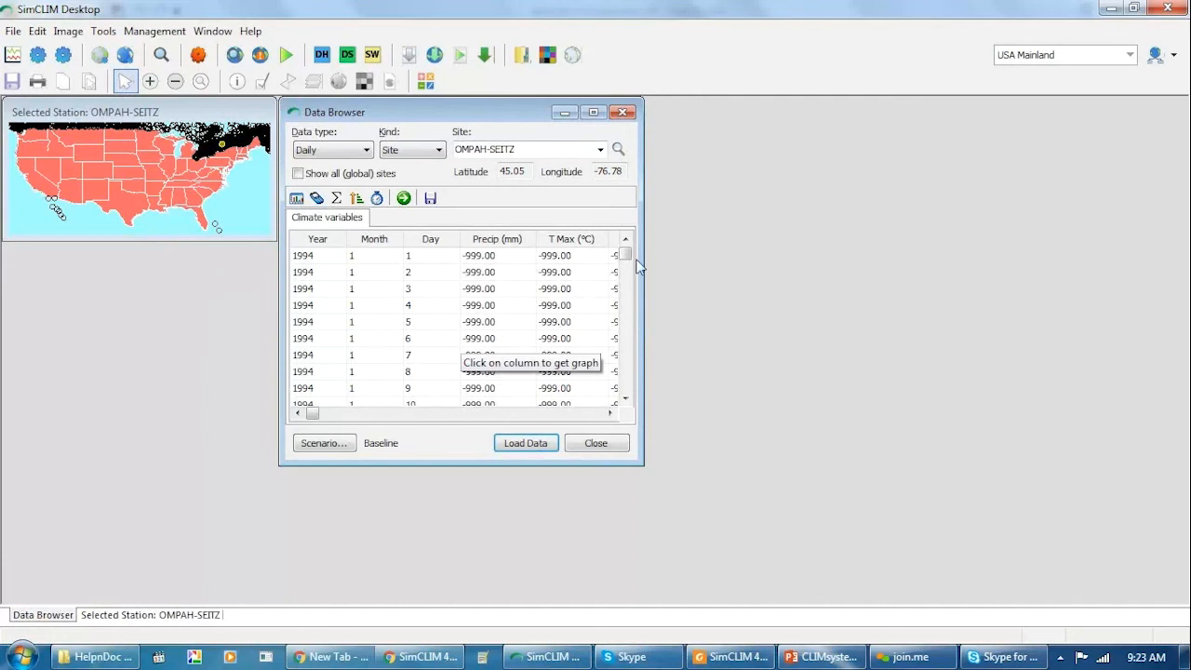
drag(626, 253, 614, 324)
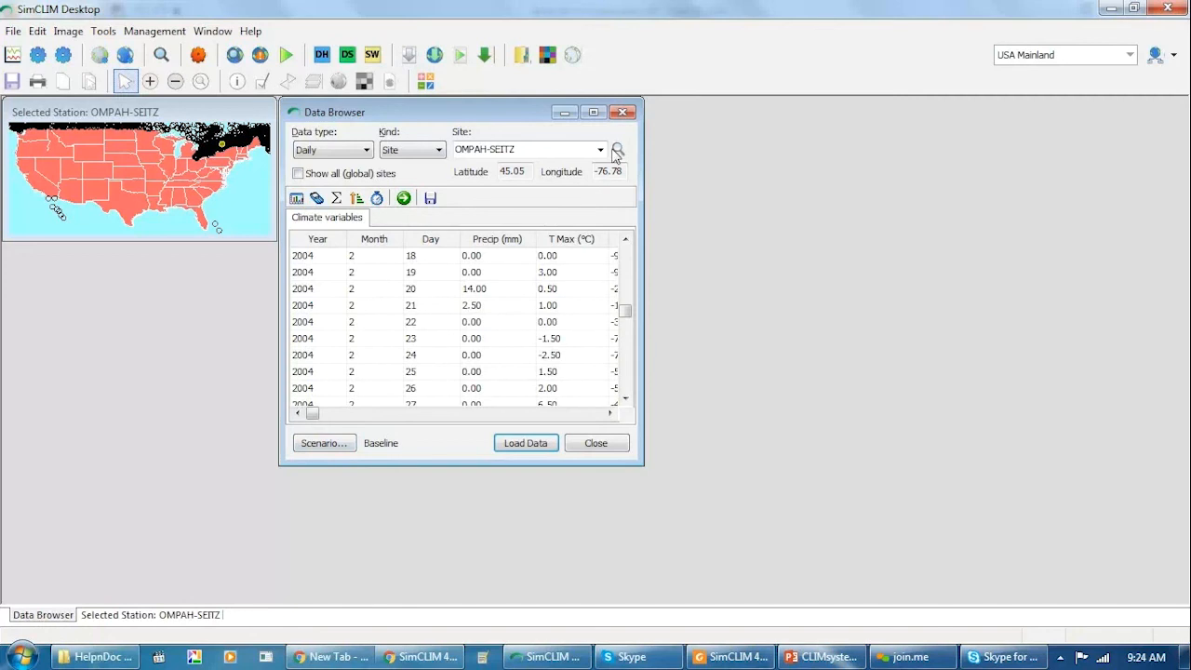
Close the Data Browser and open Extreme Event Analysis with precipitation as the variable to analyse.
click(623, 114)
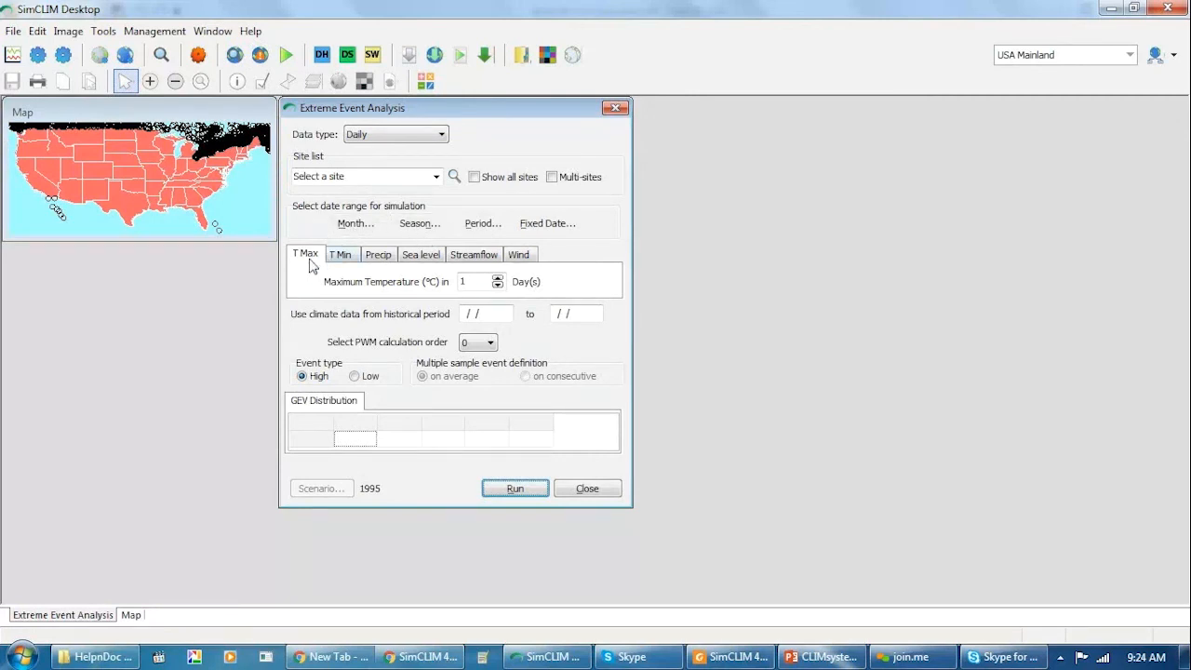
click(379, 257)
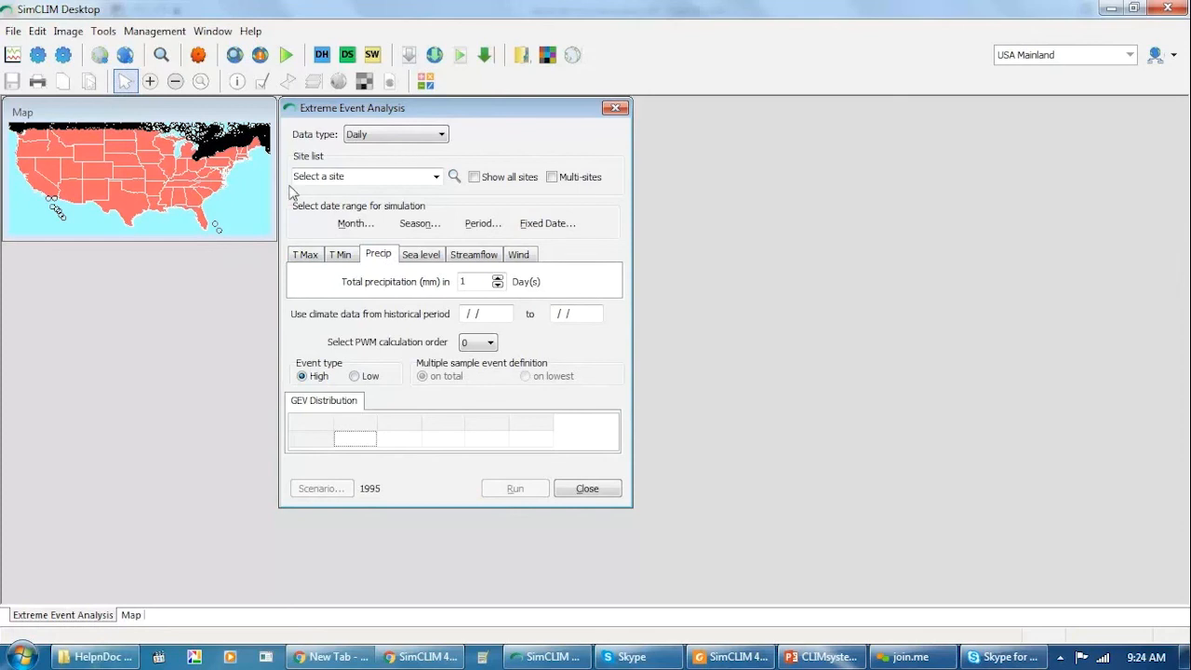
Try to find a site for the analysis by searching the site names for "brisbane".
click(435, 177)
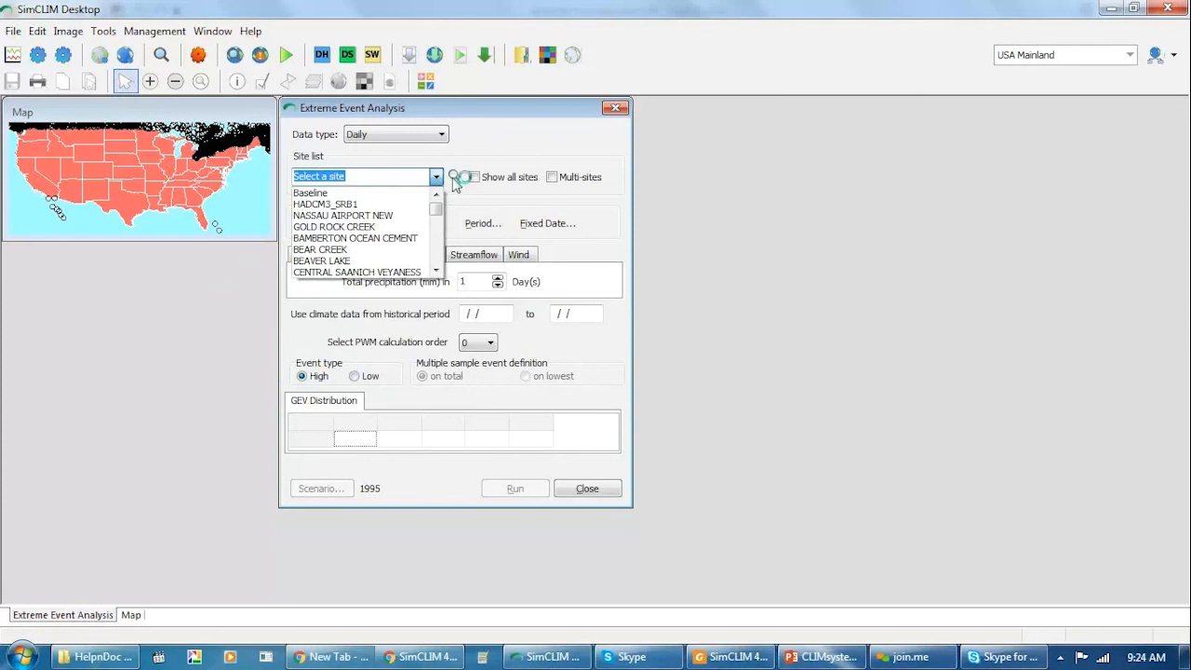
click(453, 178)
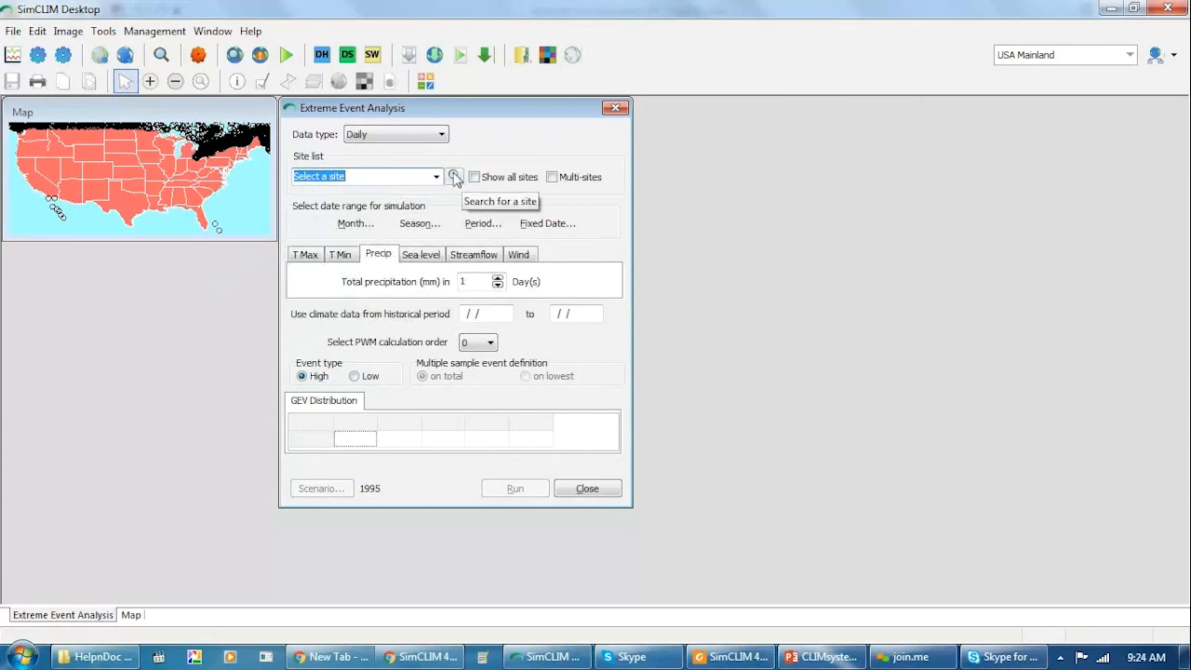
click(453, 178)
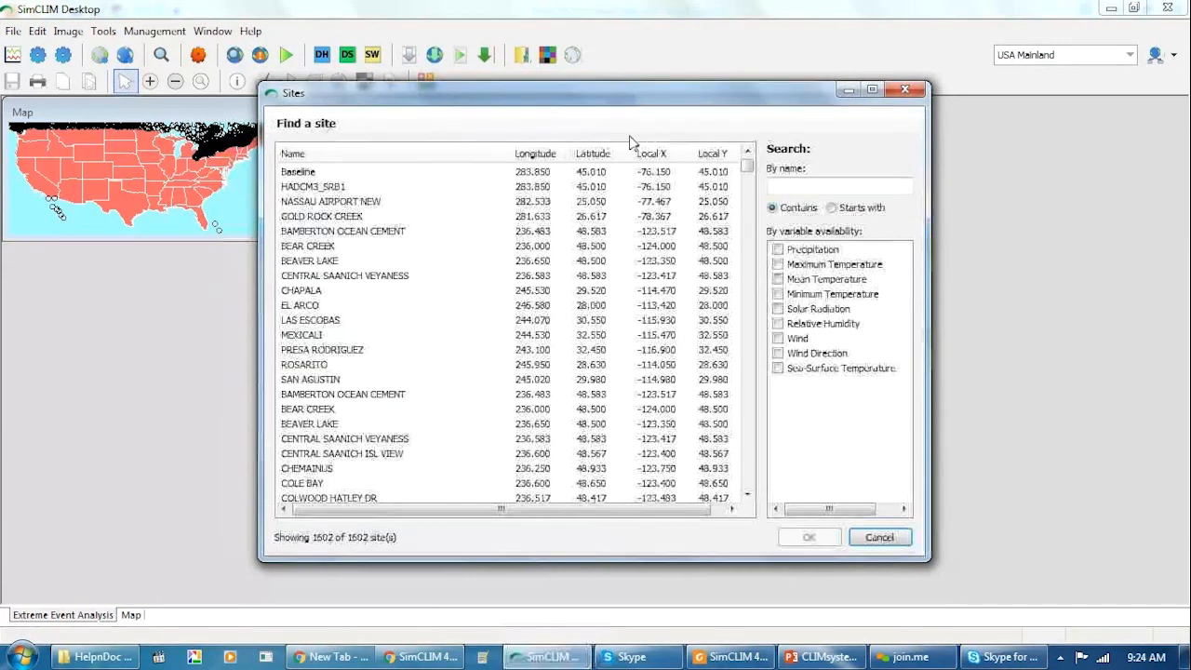
click(782, 184)
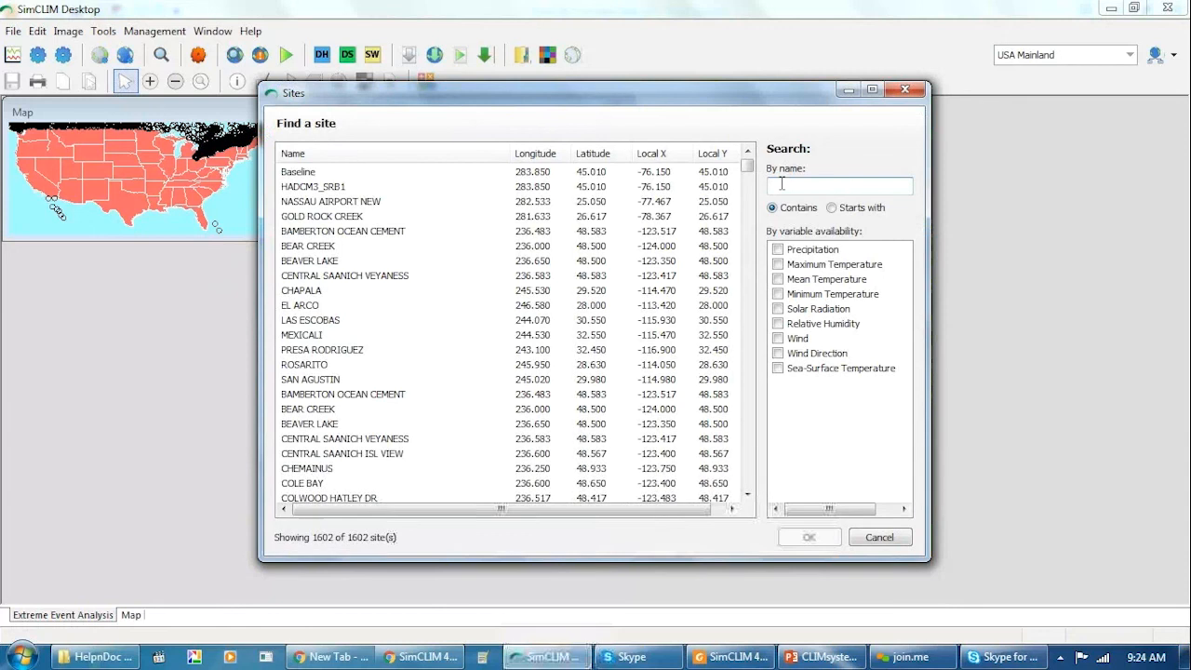
text(brisbane)
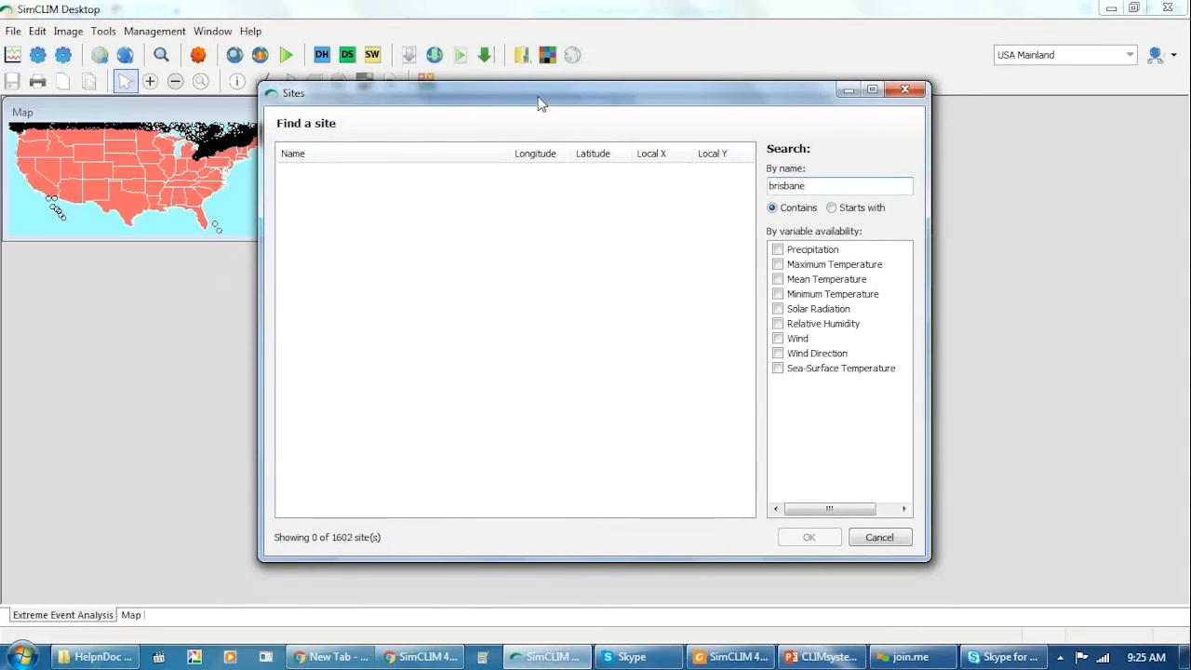
click(904, 90)
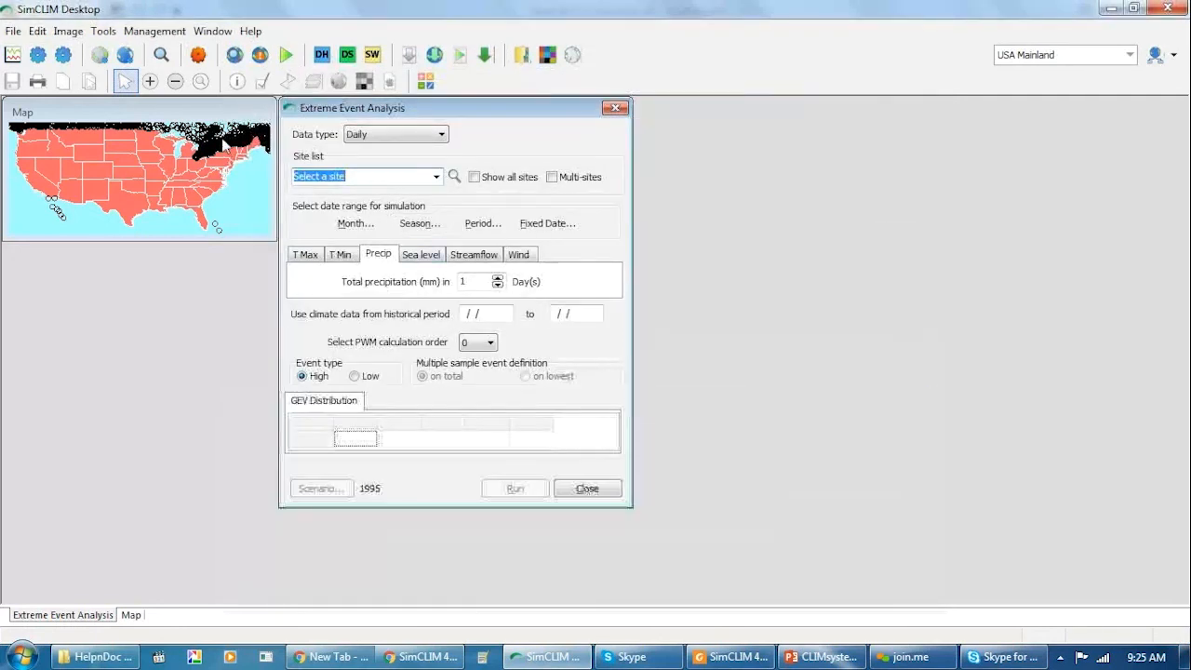
Choose the BEATRICE 2 station on the map as the site for the extreme event analysis.
click(212, 146)
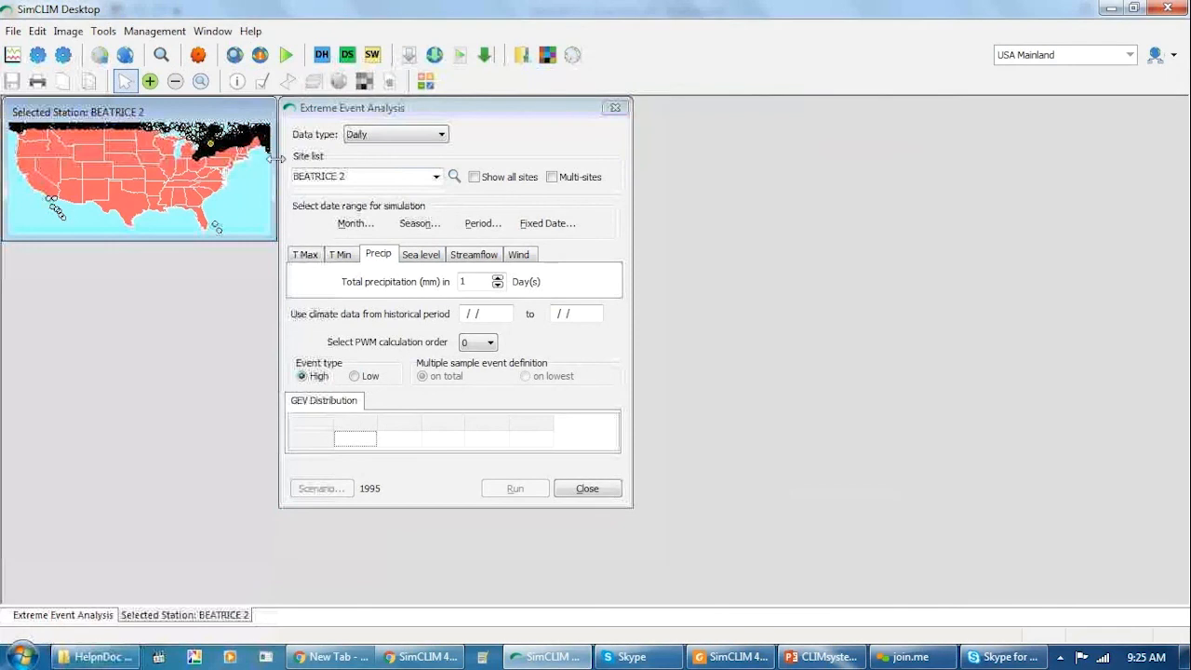